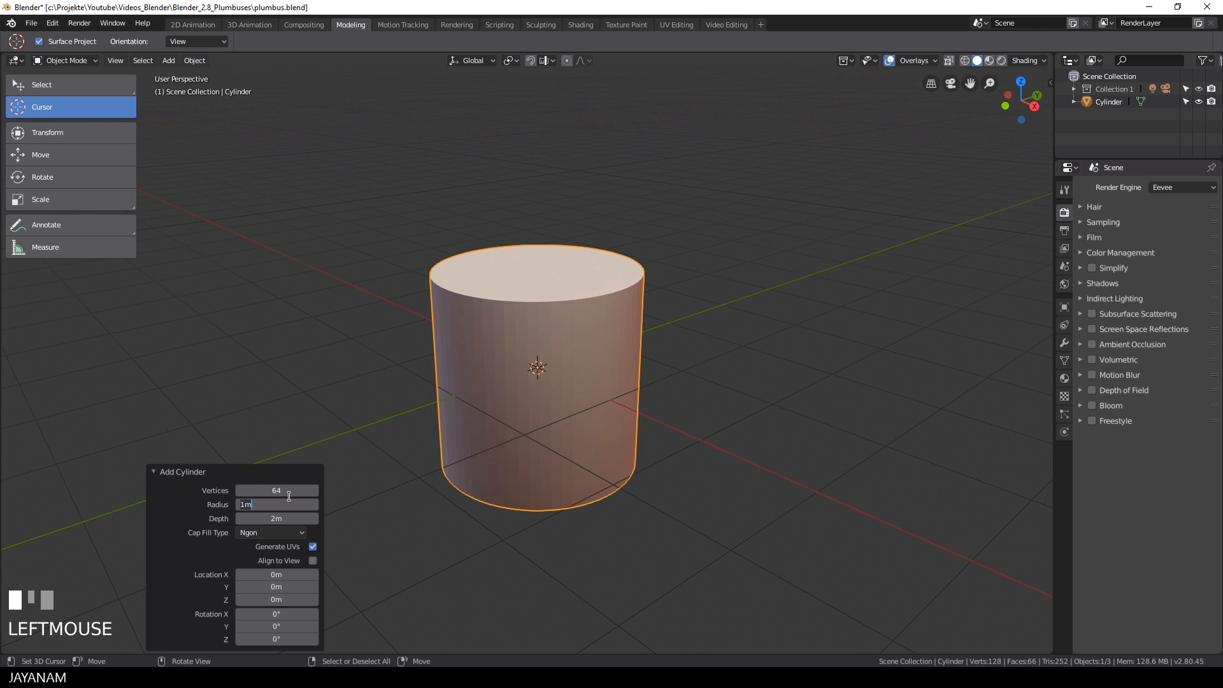
- Reduce the new 64-vertex cylinder's depth to make a flat disc and rotate it 90 degrees about the X axis
left_click_drag(280, 521, 198, 518)
right_click(621, 382)
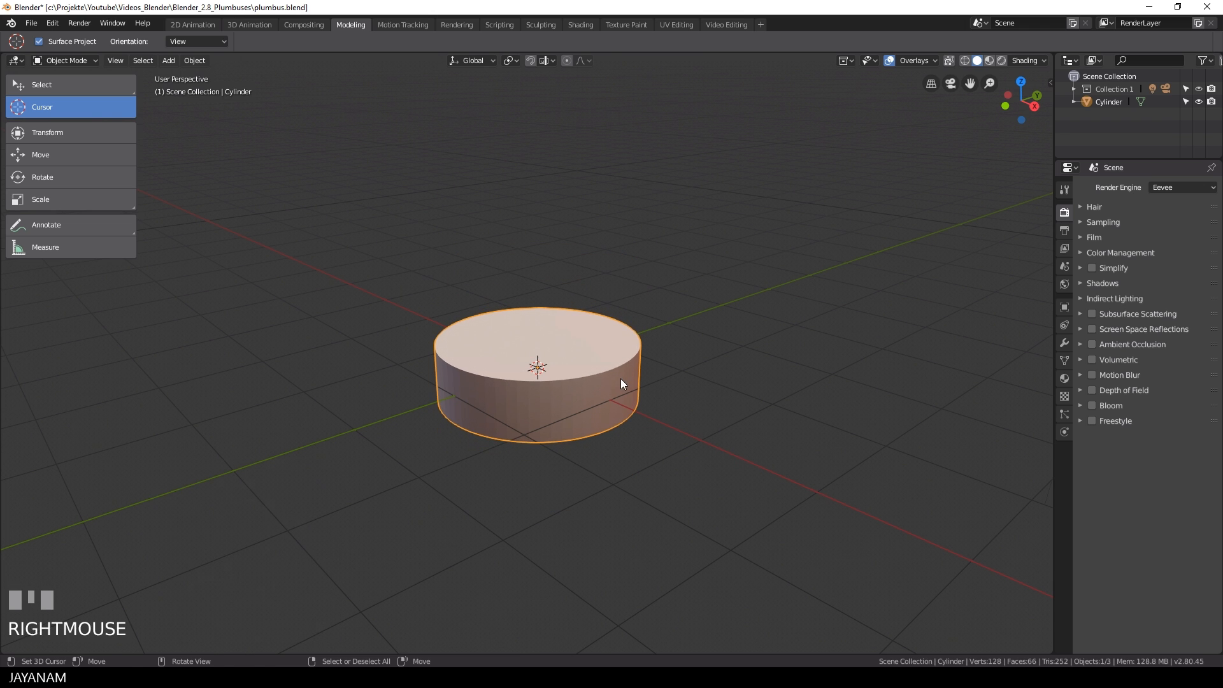
key("r")
key("x")
key("9")
key("0")
key("Return")
scroll(682, 407, "up", 1)
- Inset the disc's front face by about 0.74 m, and inset the resulting centre face slightly again to form a narrow ring
key("Tab")
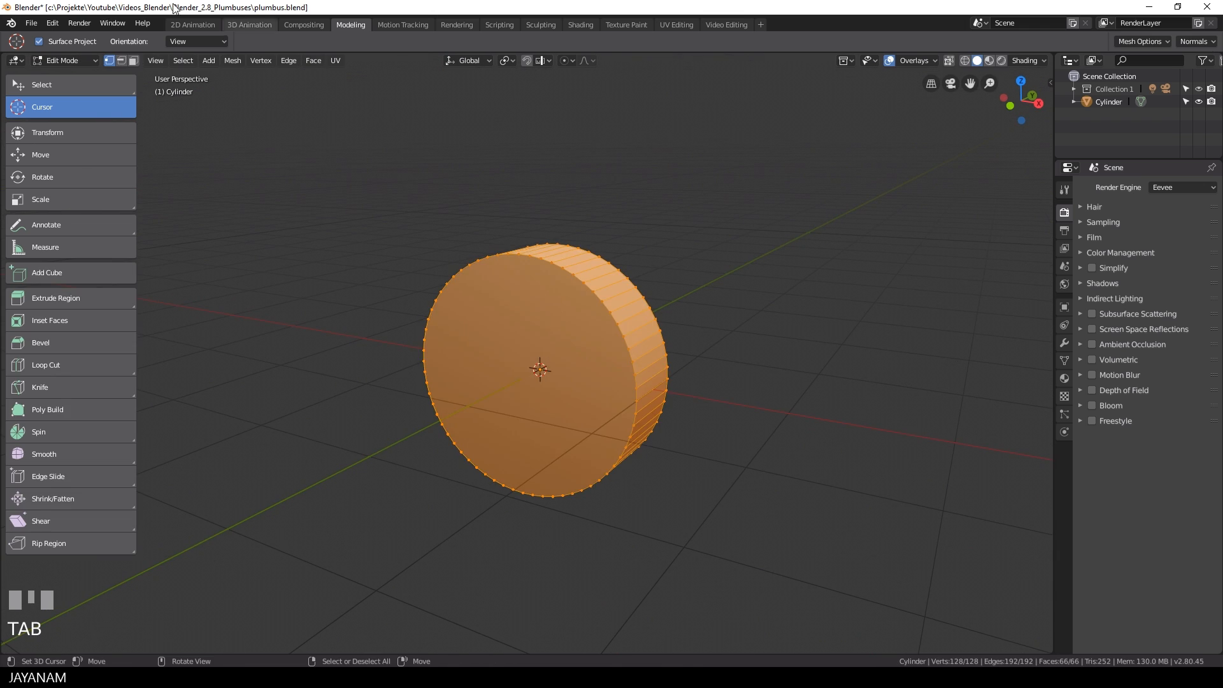
middle_click_drag(682, 407, 795, 390)
key("KP_1")
key("KP_5")
key("i")
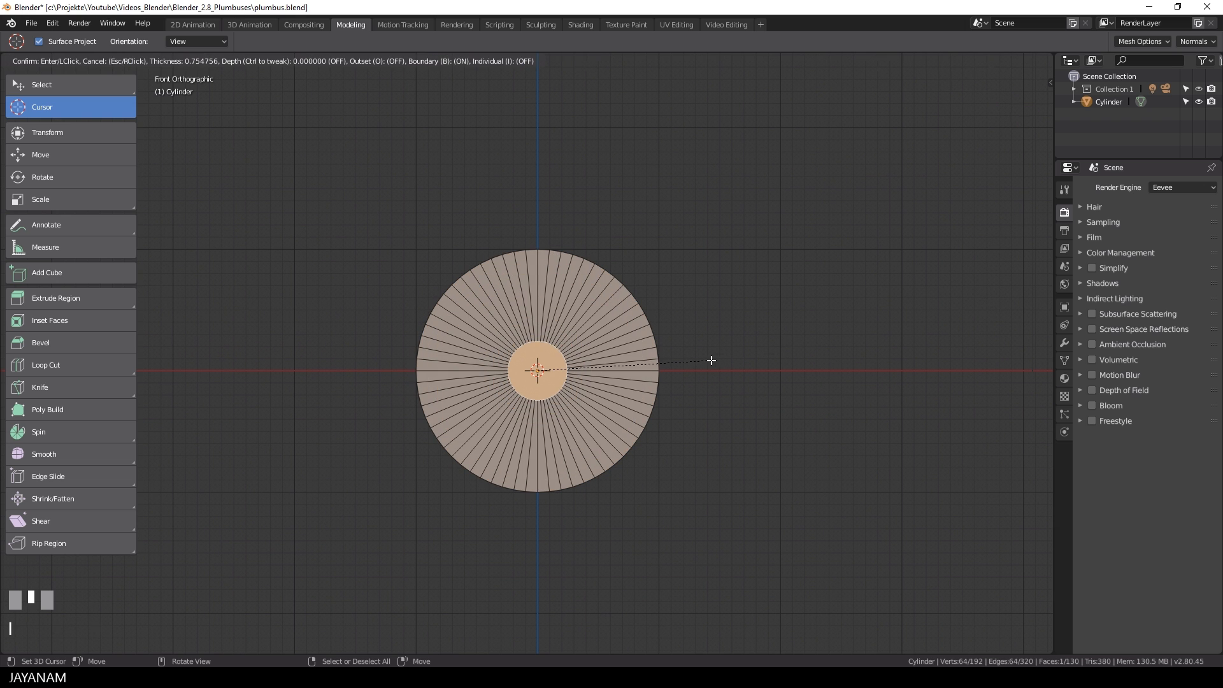
left_click(711, 361)
scroll(636, 361, "up", 3)
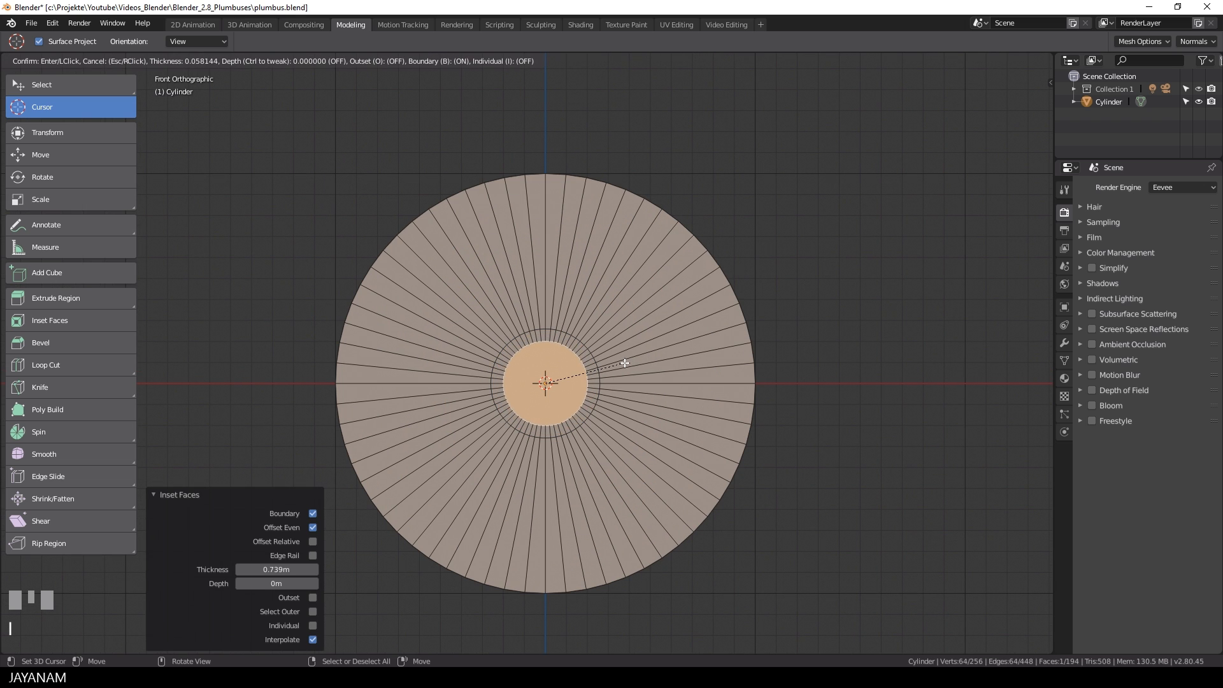
left_click(624, 363)
- Add a centred edge loop within the narrow ring and move it about 0.05 m outward along negative Y
mouse_move(624, 363)
middle_mouse_down()
mouse_move(565, 396)
mouse_move(622, 380)
middle_mouse_up()
scroll(620, 370, "up", 4)
key("ctrl+r")
left_click(530, 342)
right_click(530, 342)
scroll(604, 382, "down", 4)
scroll(566, 397, "up", 1)
key("g")
left_click(586, 394)
- Bevel the raised ring loop by about 0.045 with 5 segments
key("ctrl+b")
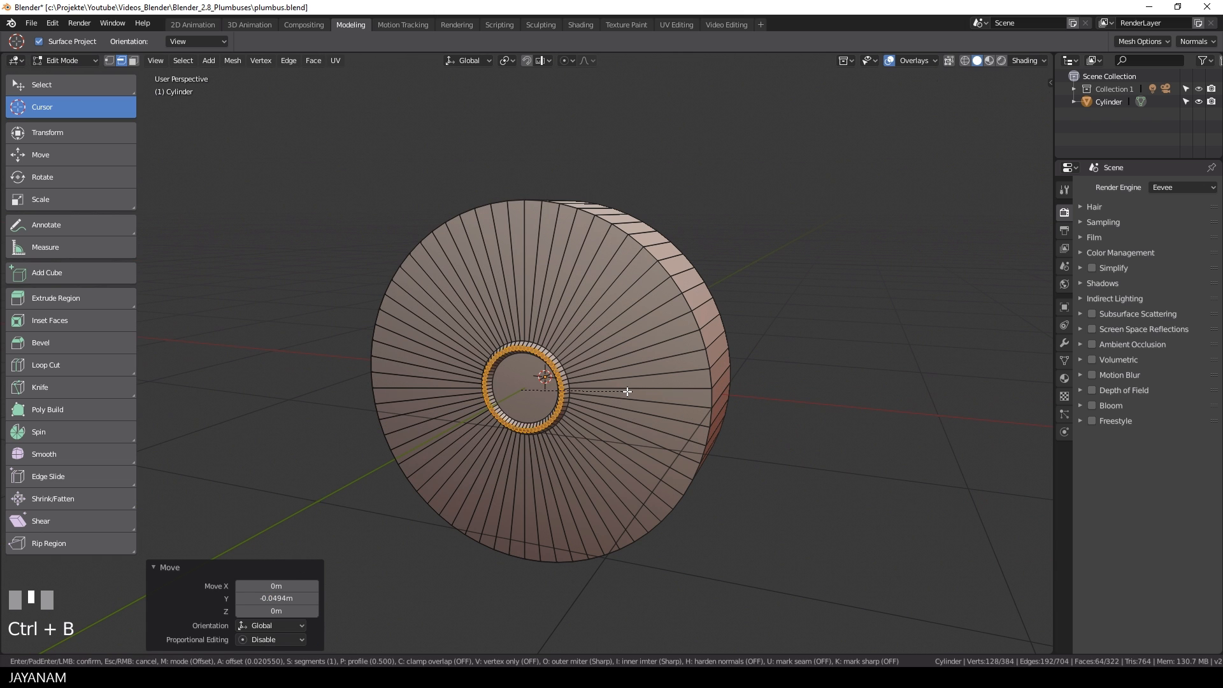
left_click(631, 393)
scroll(631, 392, "up", 4)
key("Tab")
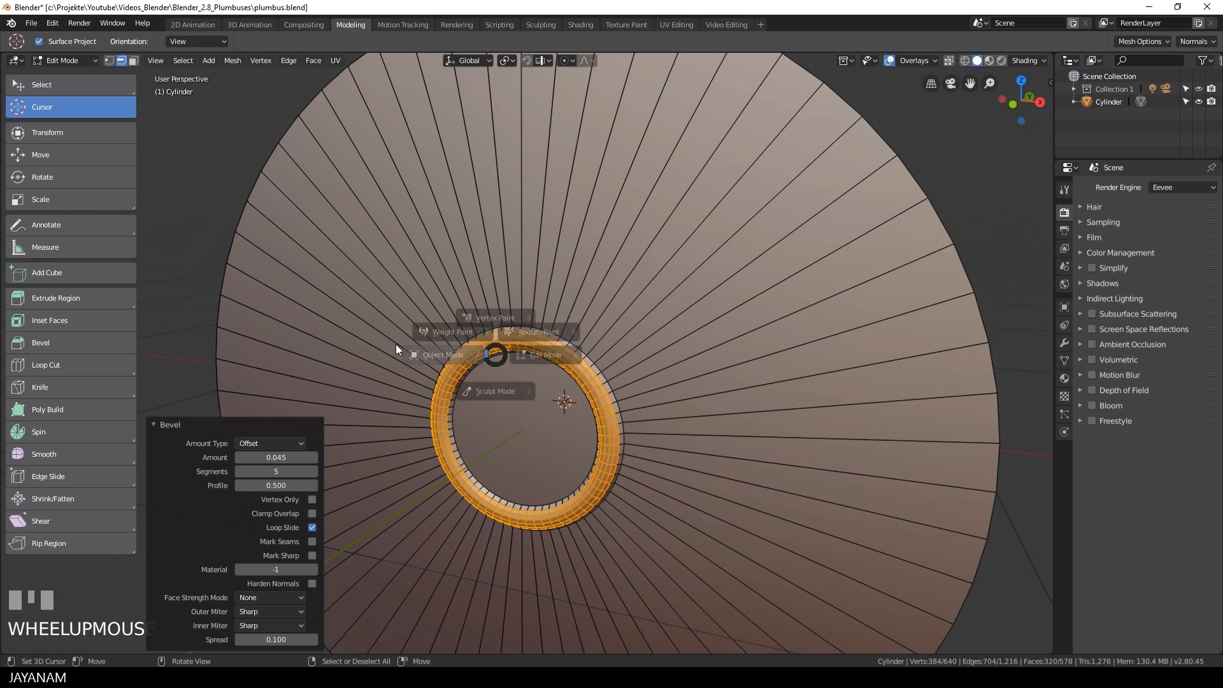
scroll(599, 388, "down", 1)
middle_click_drag(599, 387, 620, 385)
- Add an edge loop on the disc's front face and slide it close against the raised ring
key("Tab")
key("ctrl+r")
left_click(677, 371)
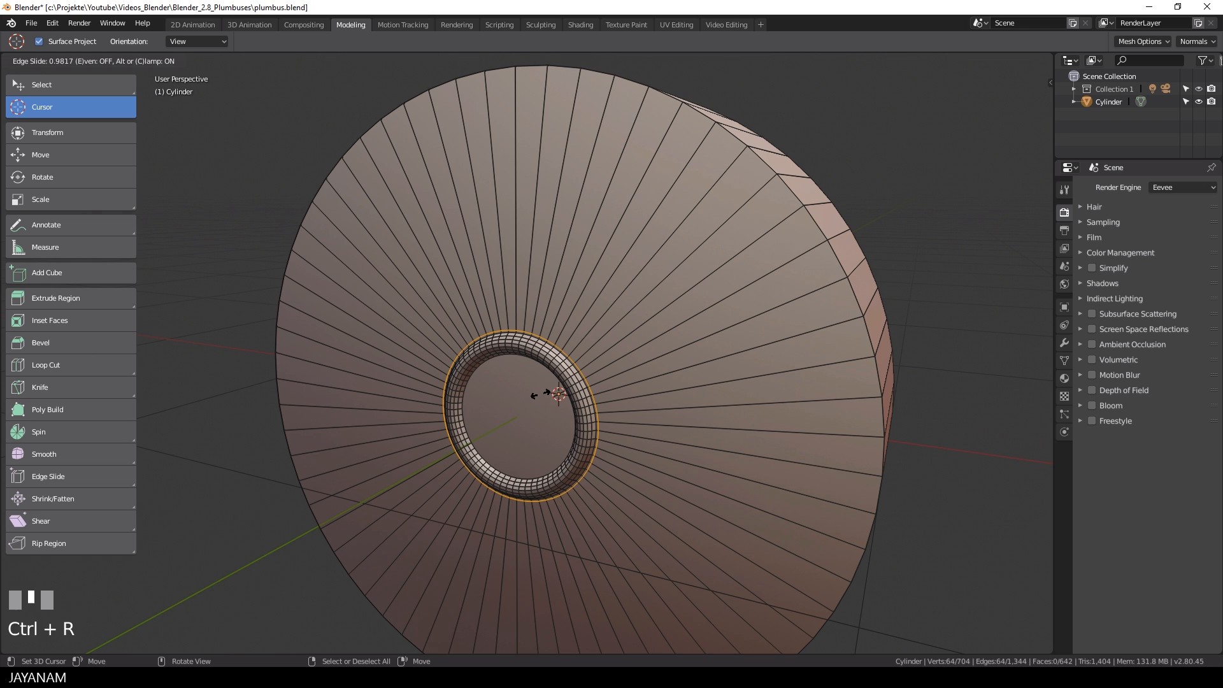
left_click(540, 395)
- Inset the centre face inside the ring by about 0.004 m and push it into the disc
right_click(487, 414)
left_click(137, 62)
right_click(497, 414)
key("i")
left_click(682, 437)
middle_click_drag(682, 437, 661, 438)
key("g")
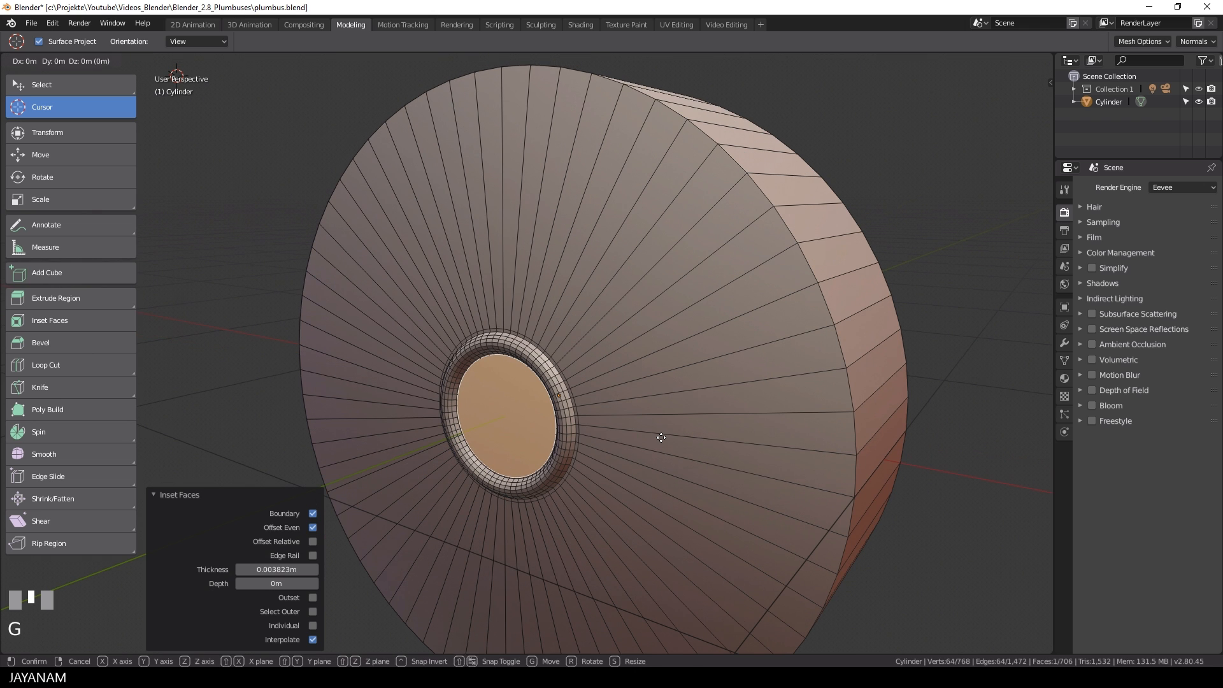
left_click(663, 437)
scroll(705, 341, "down", 3)
- Bevel the disc's front and back outer edge loops by about 0.042 with 7 segments
key("alt+a")
left_click(121, 61)
right_click(666, 284, "alt+shift")
middle_click_drag(666, 284, 446, 254)
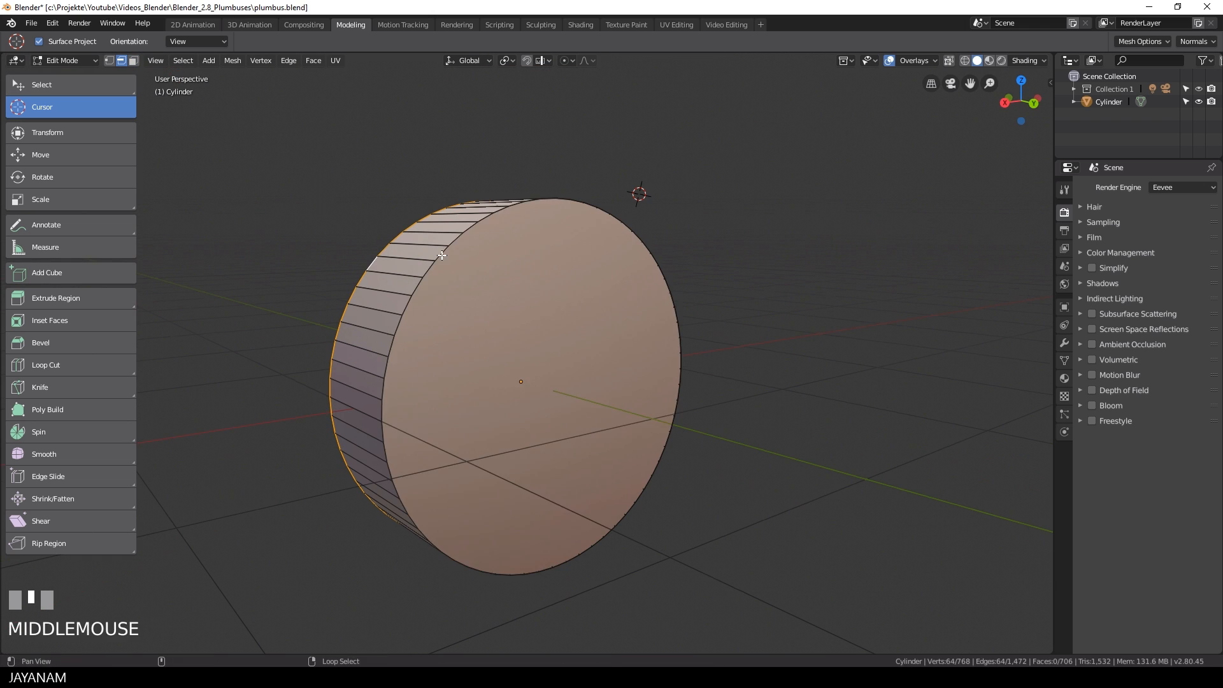
right_click(445, 254, "alt+shift")
key("ctrl+b")
left_click(579, 292)
scroll(579, 292, "down", 3)
middle_click_drag(579, 293, 666, 316)
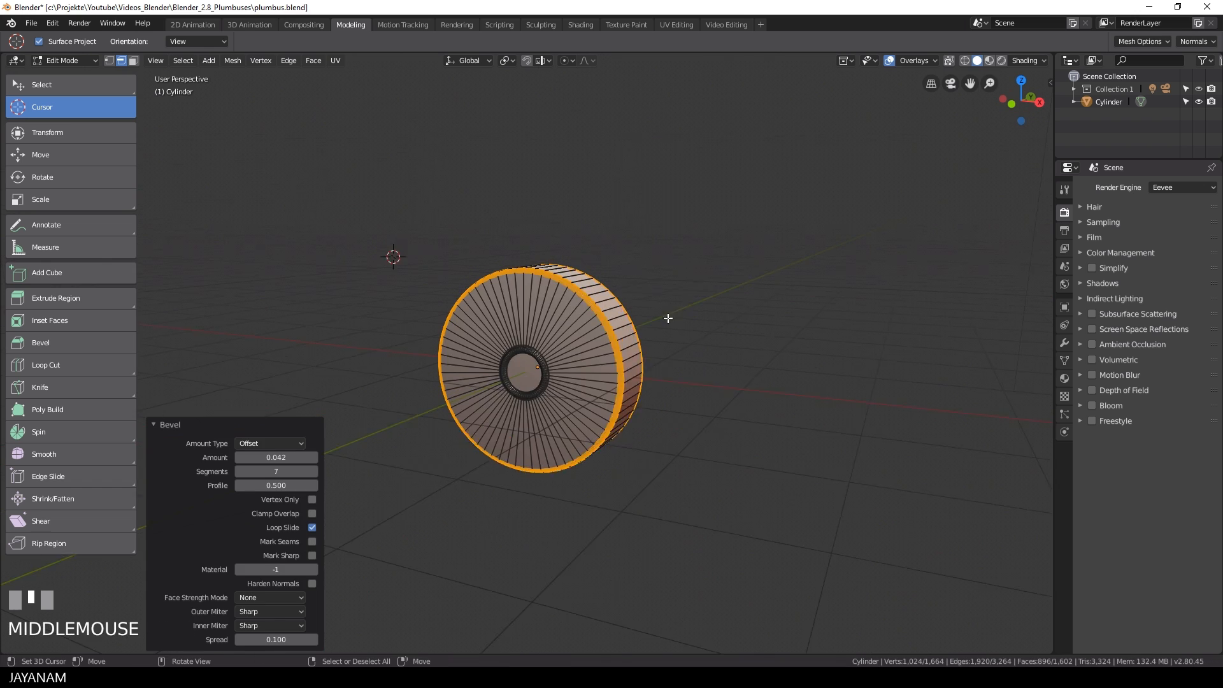
- Leave mesh editing and apply smooth shading to the disc
key("Tab")
scroll(666, 317, "up", 1)
right_click(583, 327)
key("F3")
left_click(701, 348)
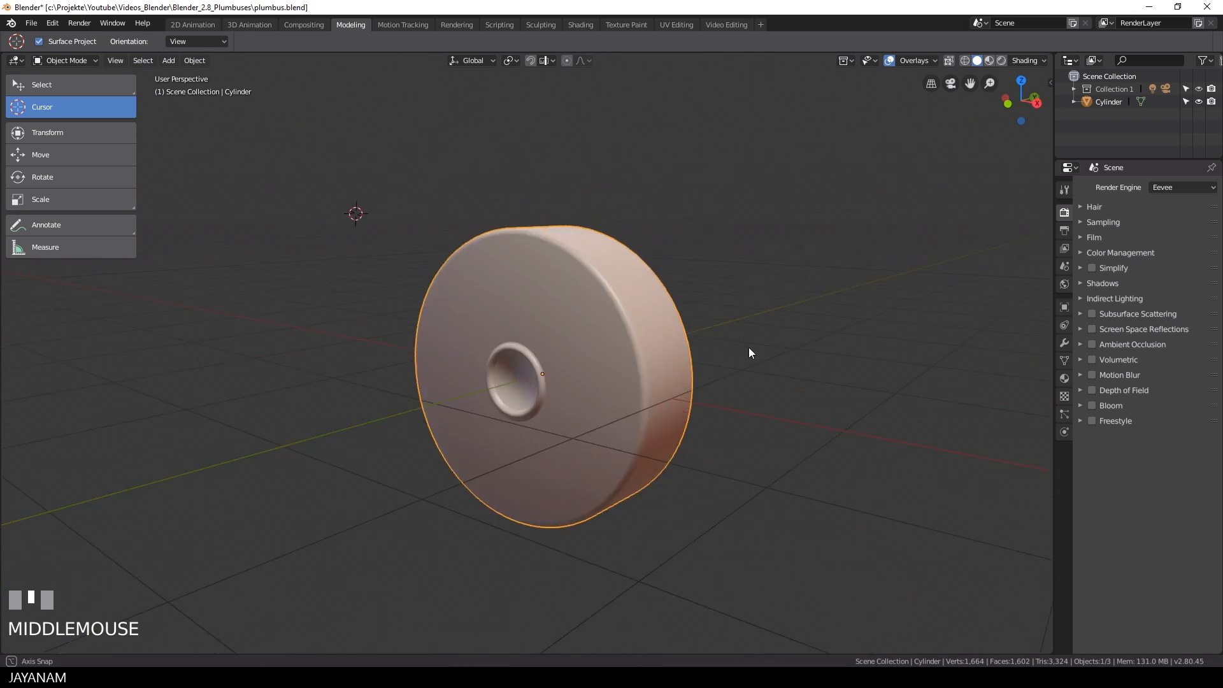
mouse_move(748, 347)
middle_mouse_down()
mouse_move(737, 351)
mouse_move(756, 337)
middle_mouse_up()
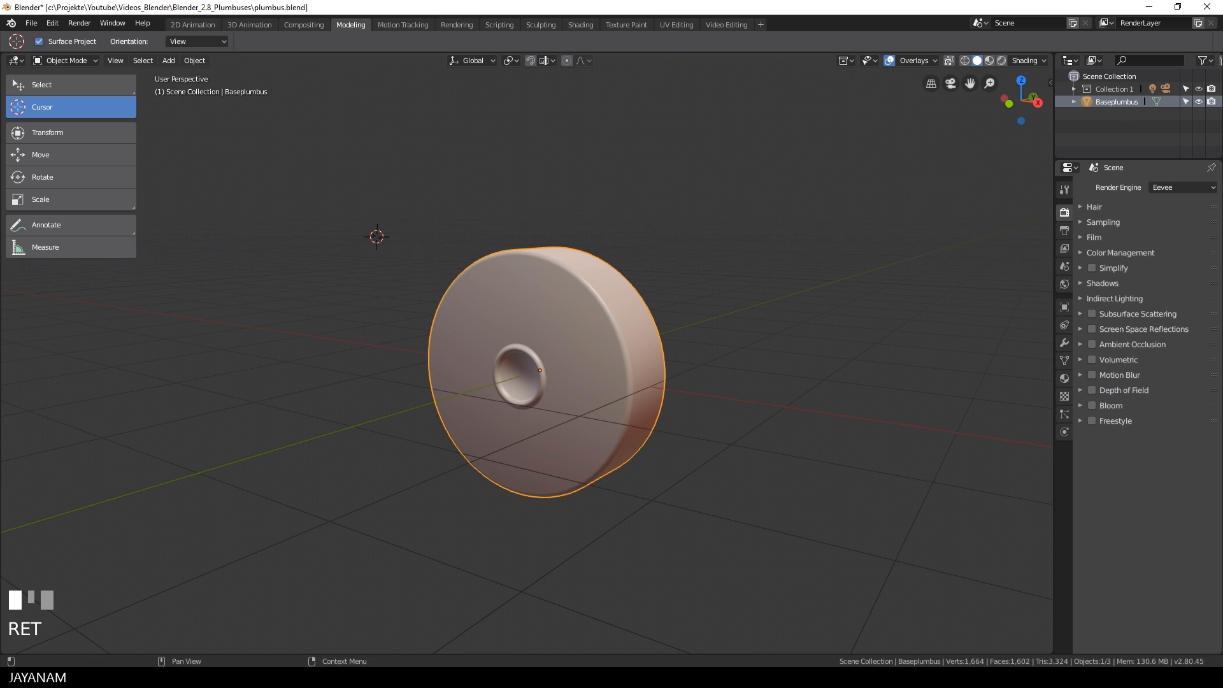
- Add an open-ended 64-vertex cylinder at the top of the disc, with radius 0.18 m and depth 1.07 m
middle_click_drag(975, 170, 583, 377)
left_click(537, 341)
middle_click_drag(663, 387, 628, 326)
key("shift+a")
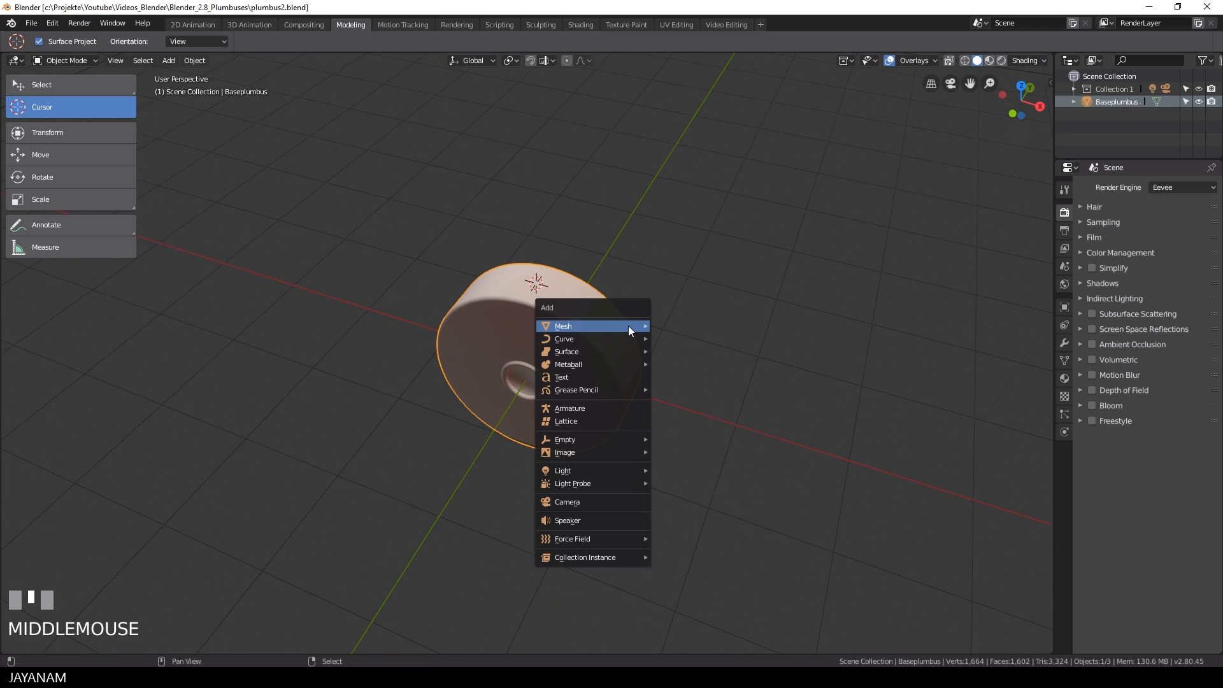
mouse_move(628, 326)
left_click(752, 389)
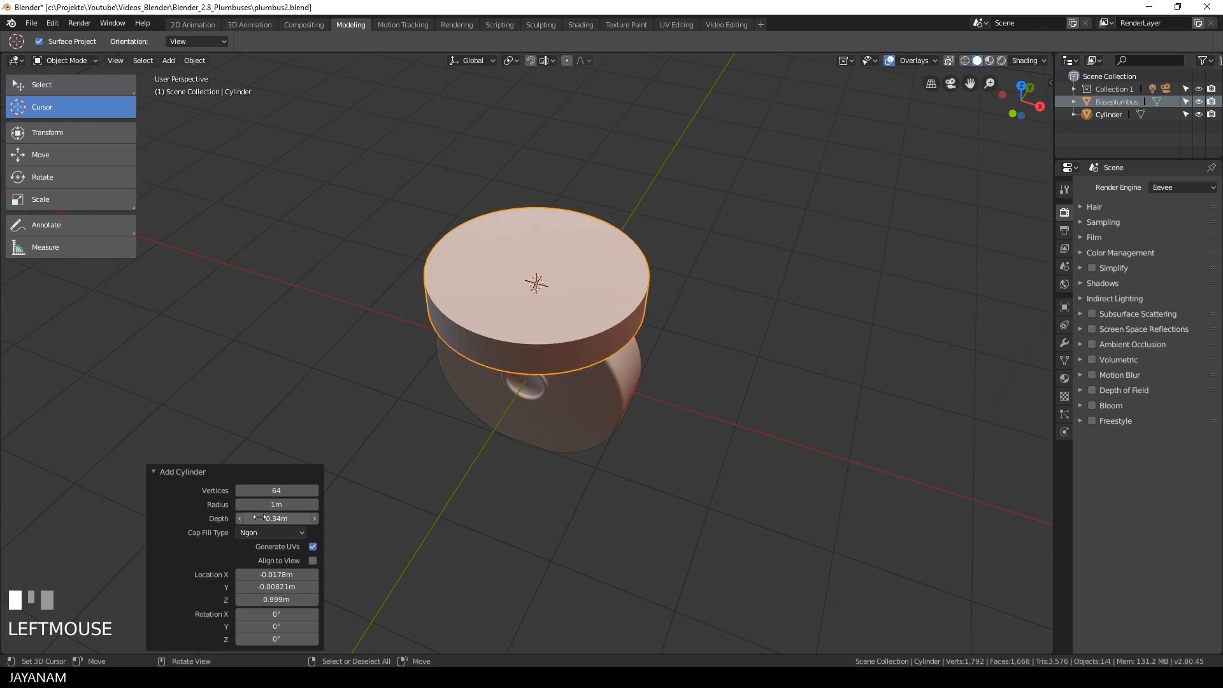
left_click_drag(259, 517, 304, 518)
left_click_drag(276, 505, 218, 504)
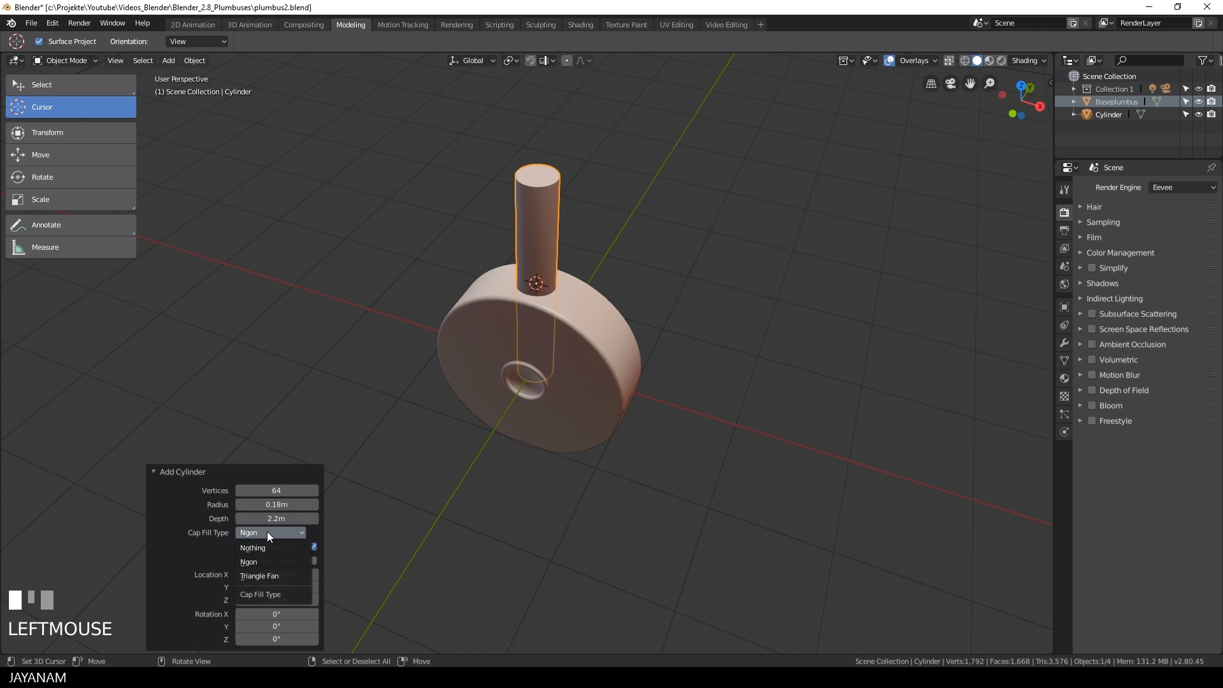
middle_click_drag(656, 357, 651, 319)
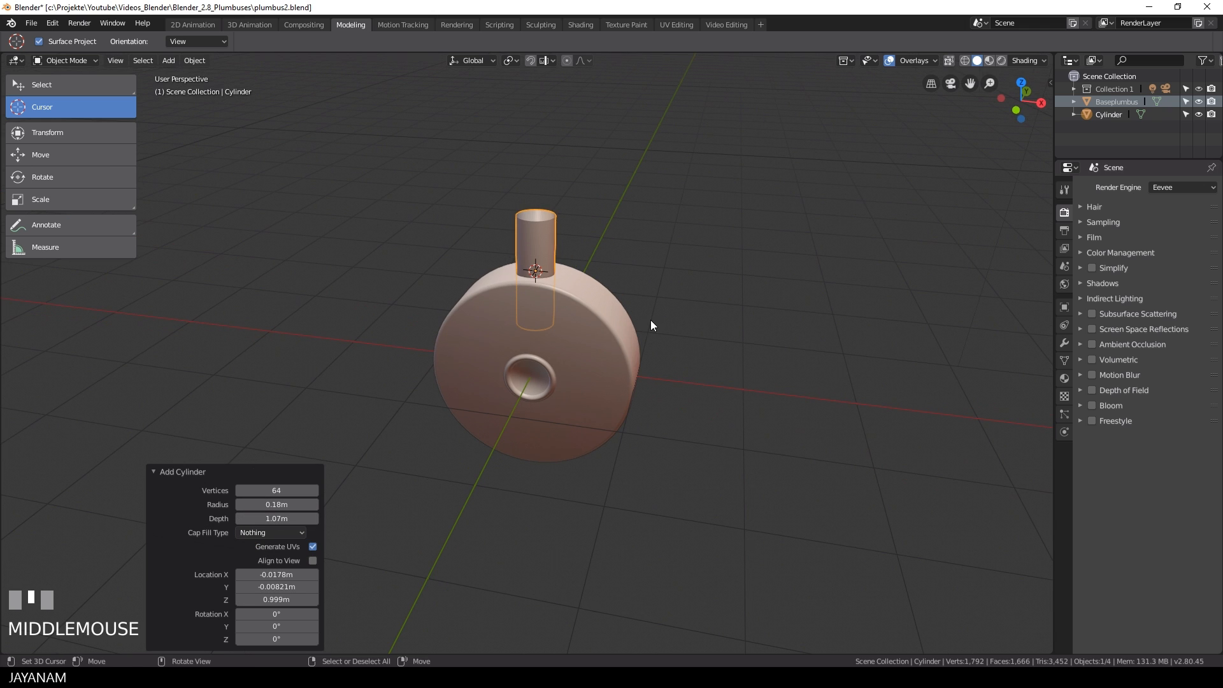
- Move the thin tube up along Z so that it stands on the disc's rim
key("g")
key("z")
left_click(724, 324)
middle_click_drag(724, 326, 682, 326)
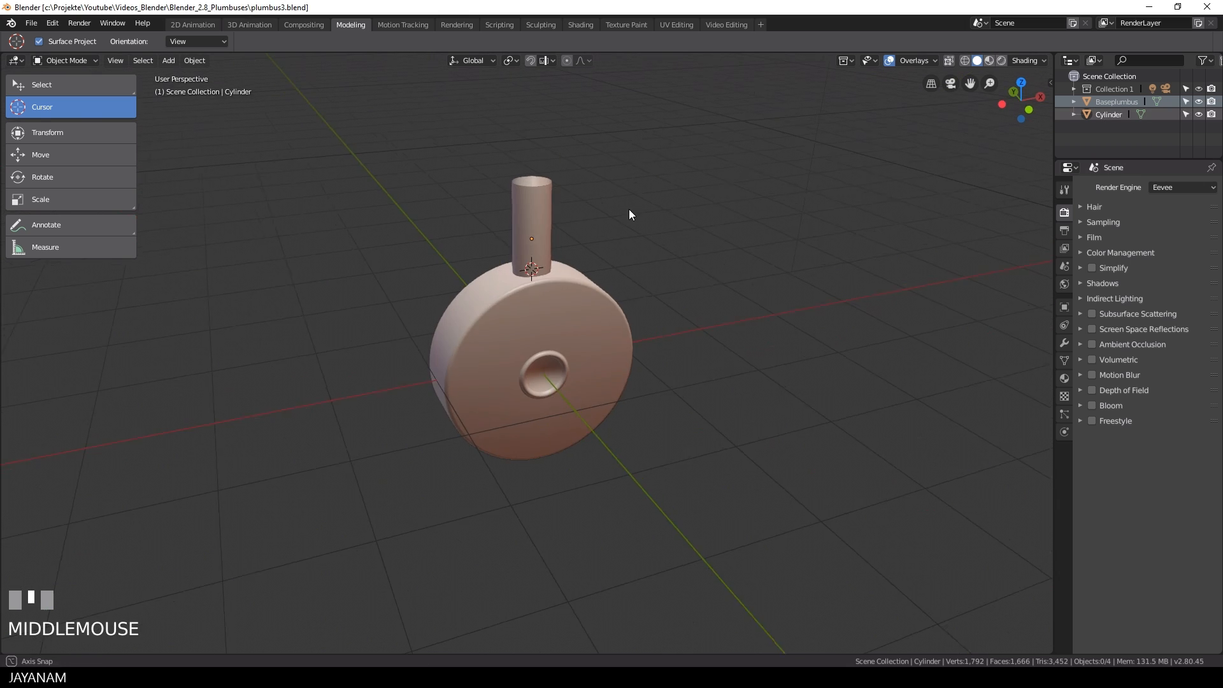
- Place the 3D cursor at the tube's upper end and add an ico sphere with 4 subdivisions and radius 0.41 m
middle_click_drag(628, 210, 578, 195)
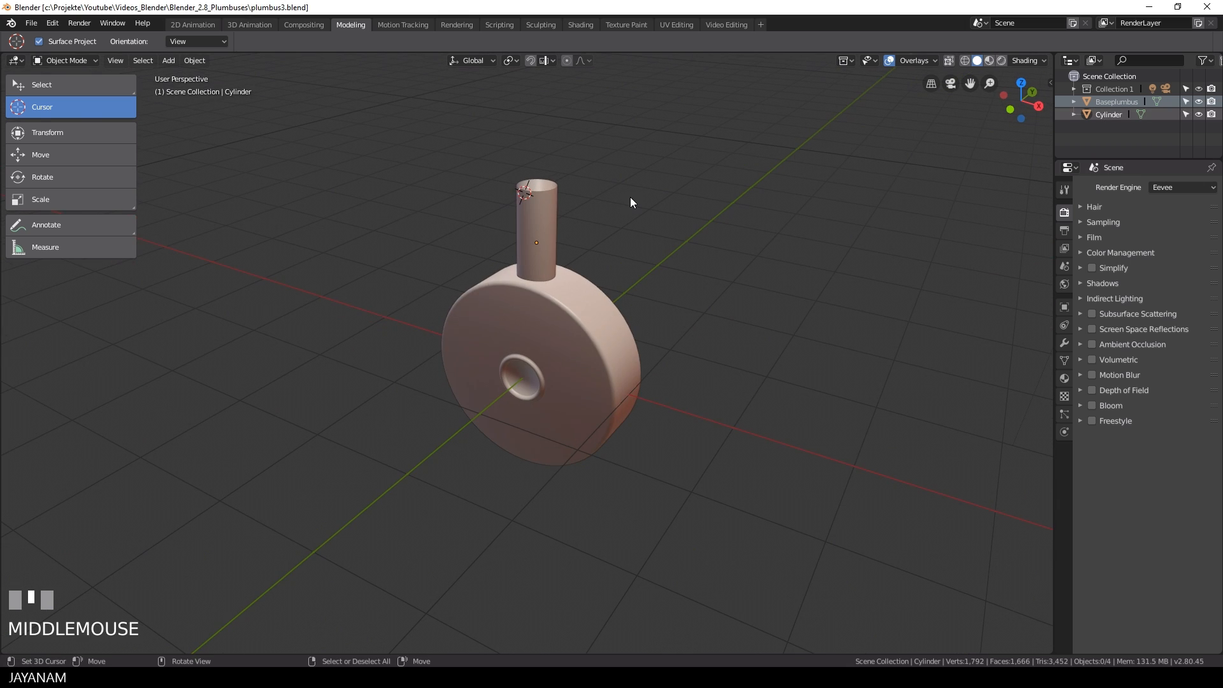
middle_click_drag(630, 198, 536, 218)
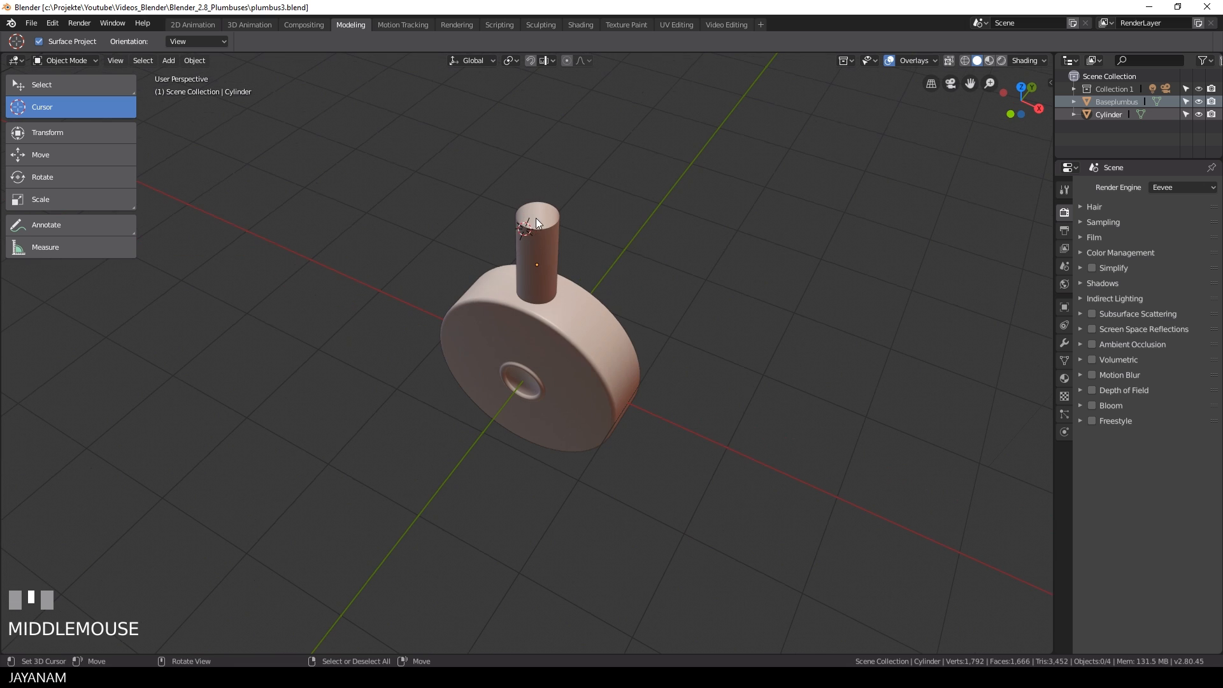
left_click(537, 218)
key("shift+a")
left_click(692, 283)
middle_click_drag(690, 278, 287, 527)
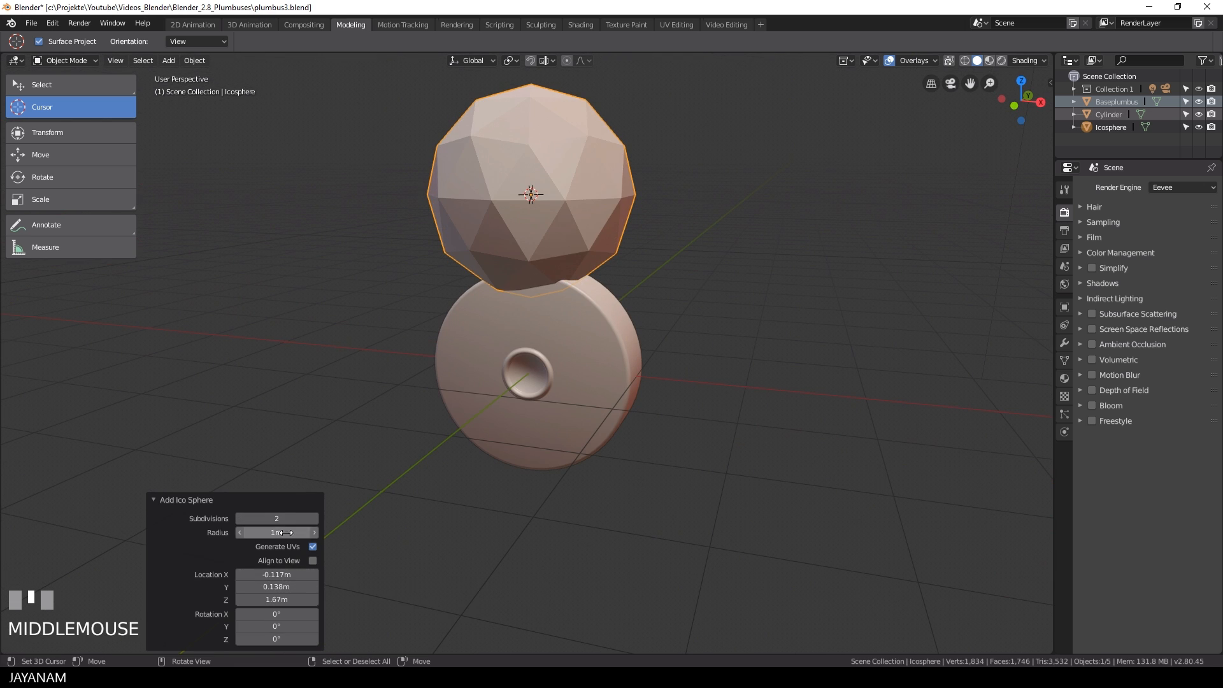
left_click_drag(286, 519, 250, 532)
middle_click_drag(509, 433, 573, 426)
- Move the ico sphere so that it sits centred on the tube's upper end
key("g")
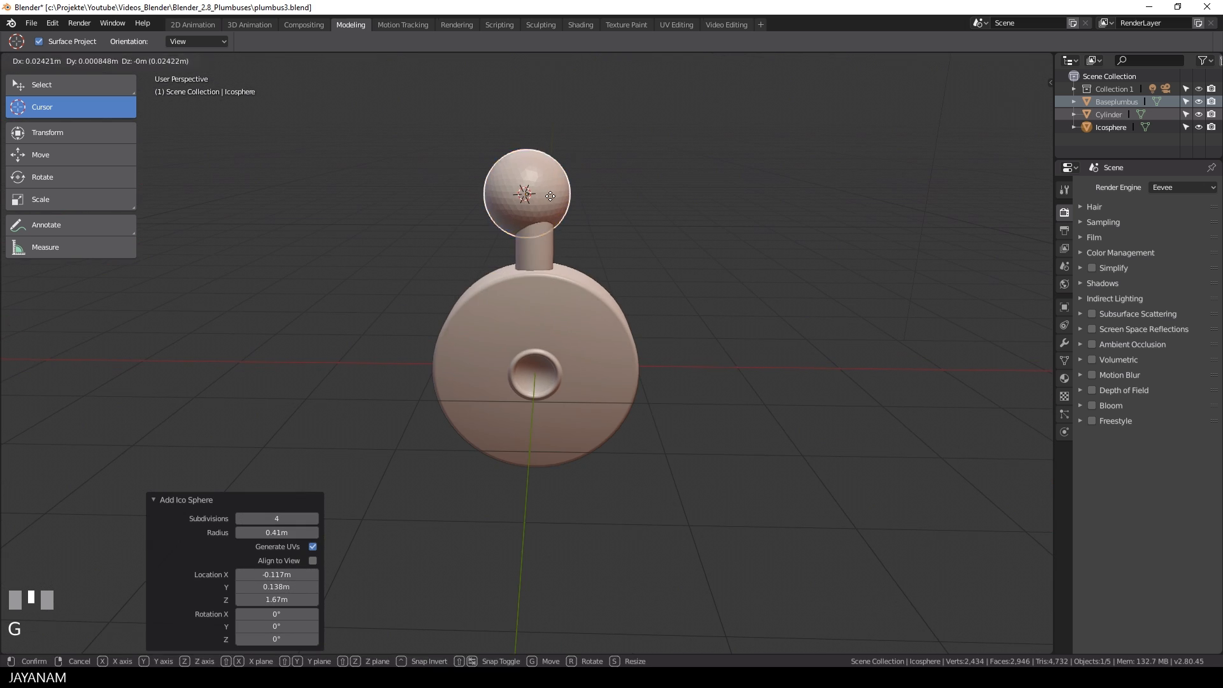
left_click(701, 204)
middle_click_drag(707, 200, 717, 170)
key("g")
left_click(644, 220)
key("g")
left_click(728, 212)
scroll(667, 253, "up", 2)
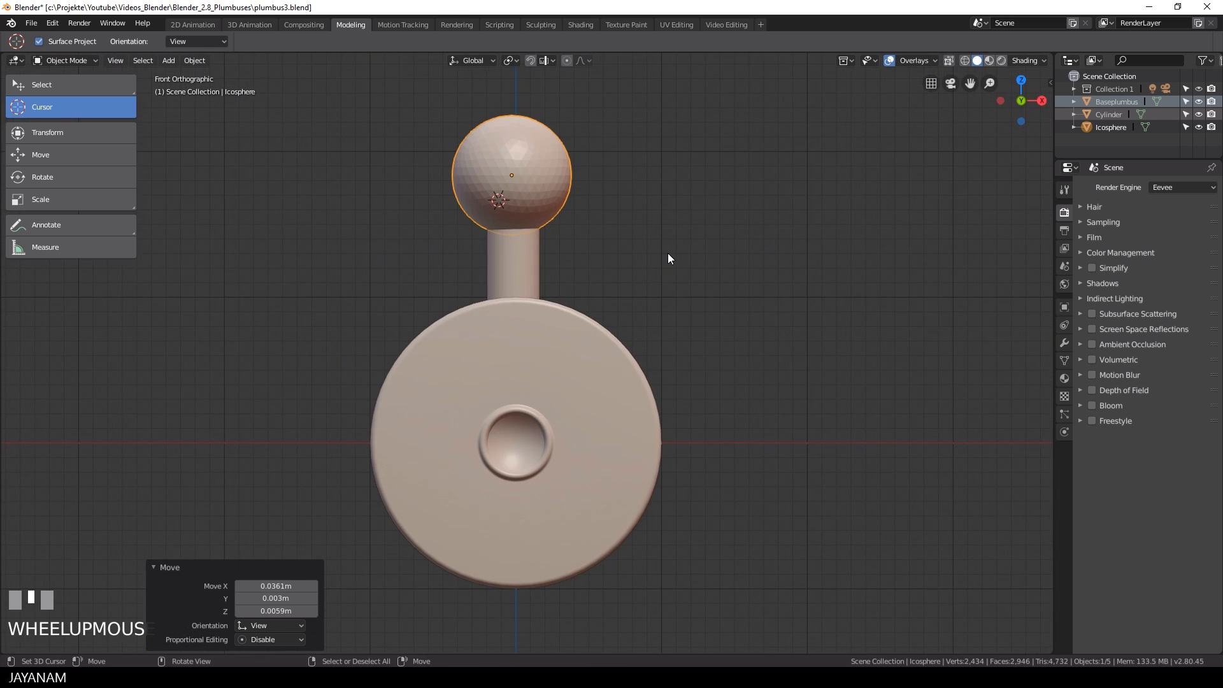
- Switch the ico sphere to sculpting with the Blob brush and enable Dyntopo
key("Tab")
left_click(675, 326)
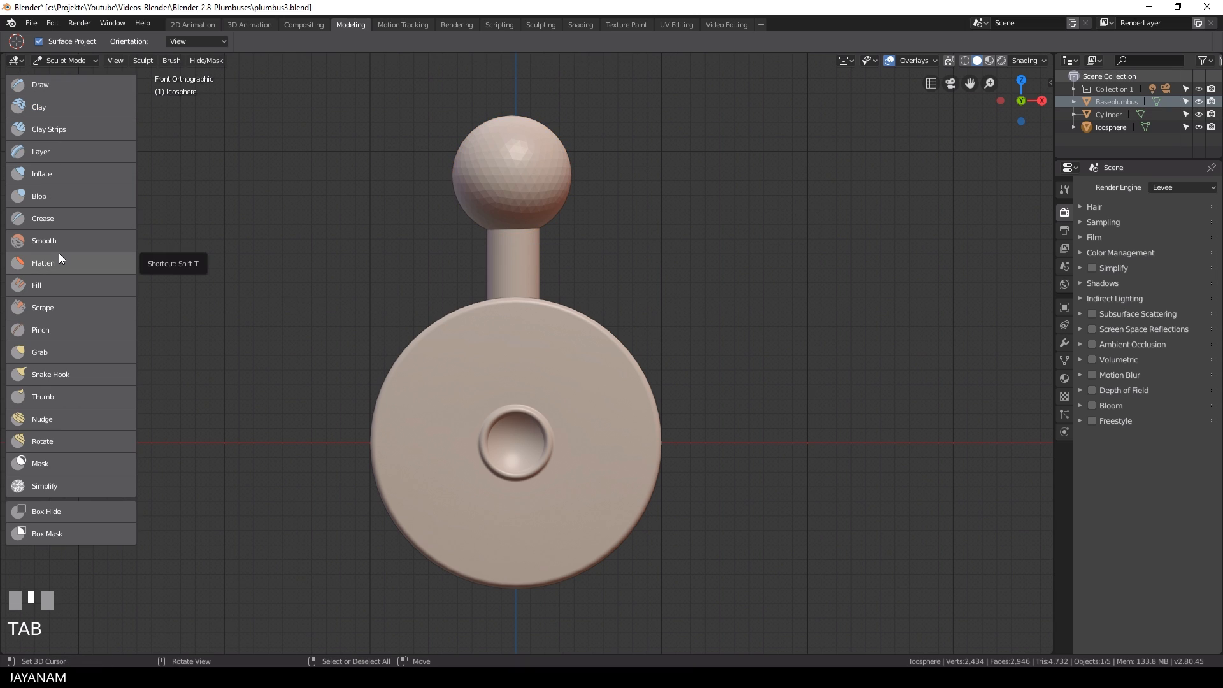
left_click(42, 198)
left_click(1089, 41)
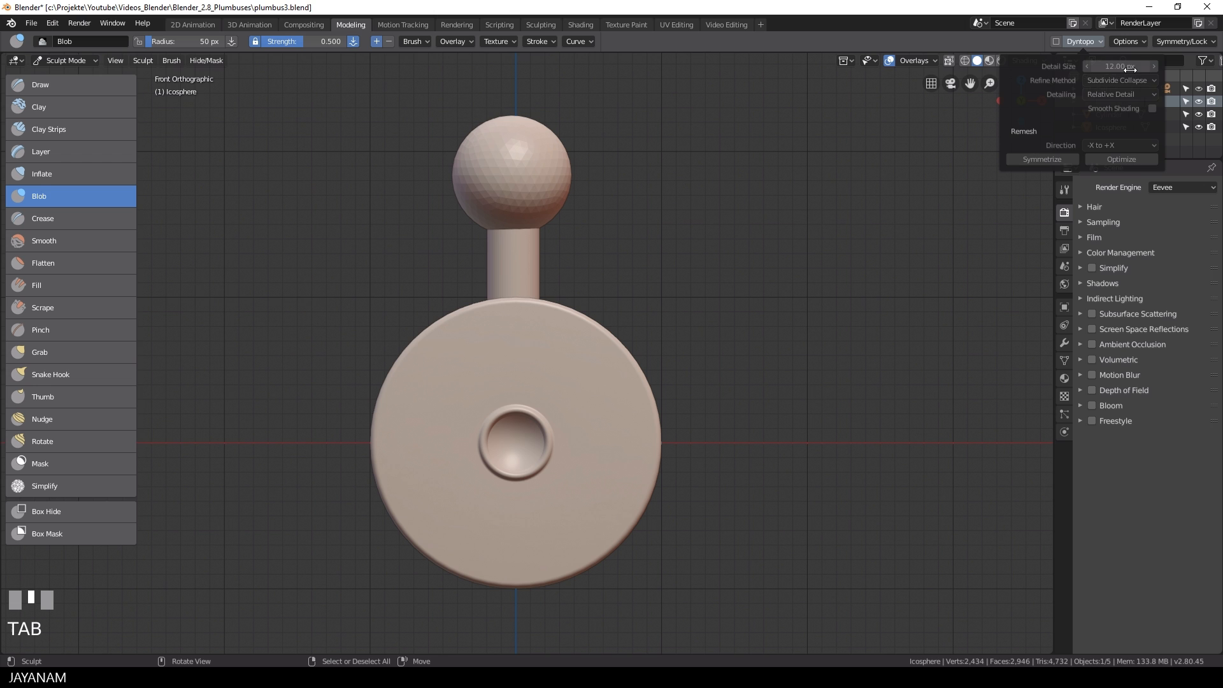
left_click(1055, 41)
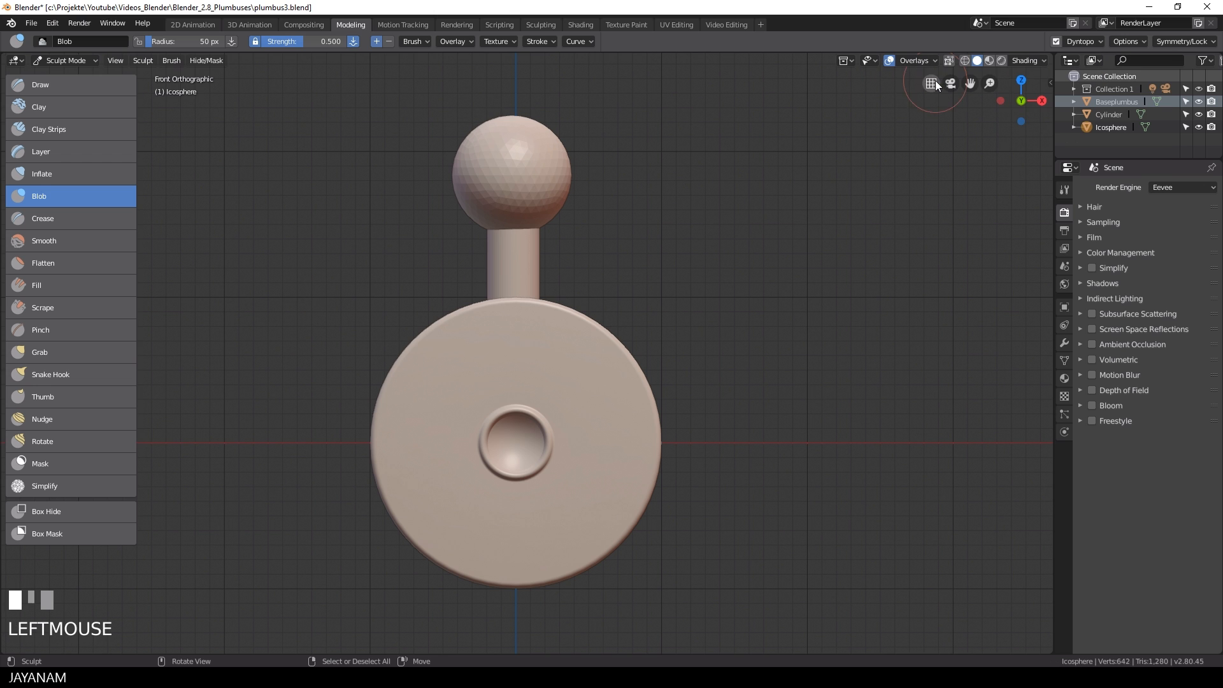
- Sculpt rounded bumps around the lower part of the sphere using the Blob brush at radius 122 px
middle_click_drag(445, 210, 484, 205)
scroll(548, 216, "up", 3)
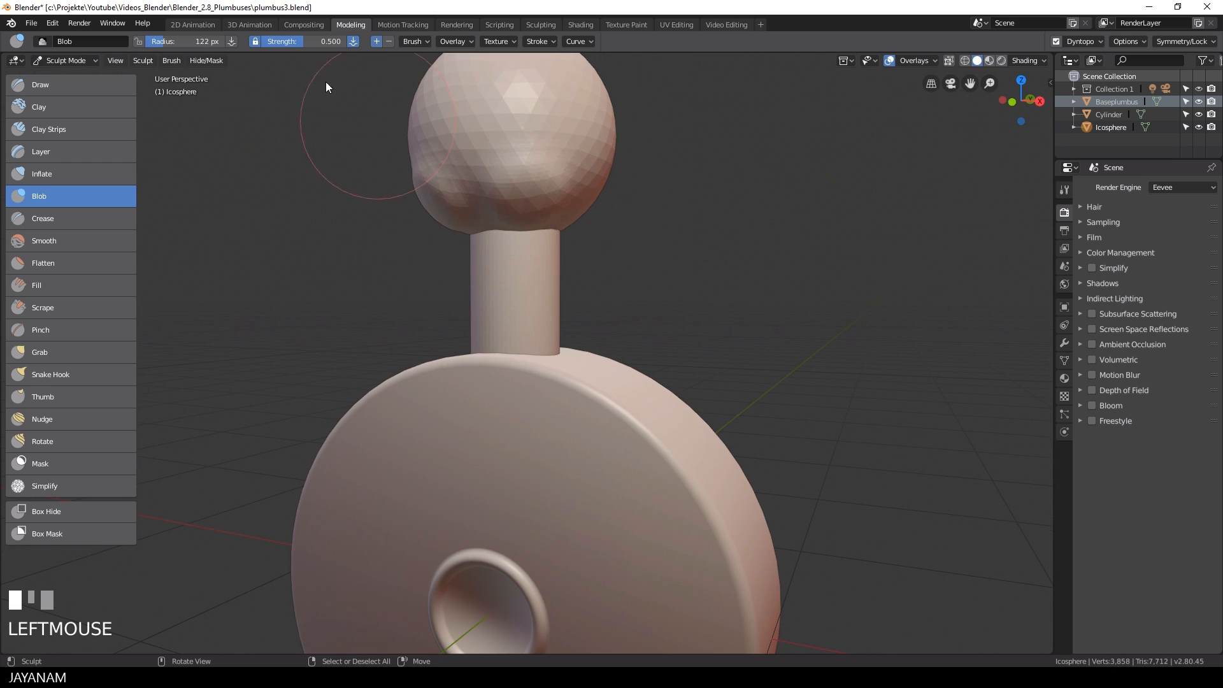
left_click(524, 203)
mouse_move(523, 202)
middle_mouse_down()
mouse_move(559, 202)
mouse_move(536, 162)
mouse_move(590, 180)
mouse_move(537, 189)
mouse_move(485, 129)
mouse_move(523, 178)
mouse_move(503, 178)
mouse_move(527, 188)
mouse_move(481, 245)
mouse_move(486, 177)
middle_mouse_up()
left_click(587, 183)
left_click(524, 178)
left_click(504, 177)
left_click(513, 177)
left_click(510, 178)
left_click(527, 189)
left_click(487, 177)
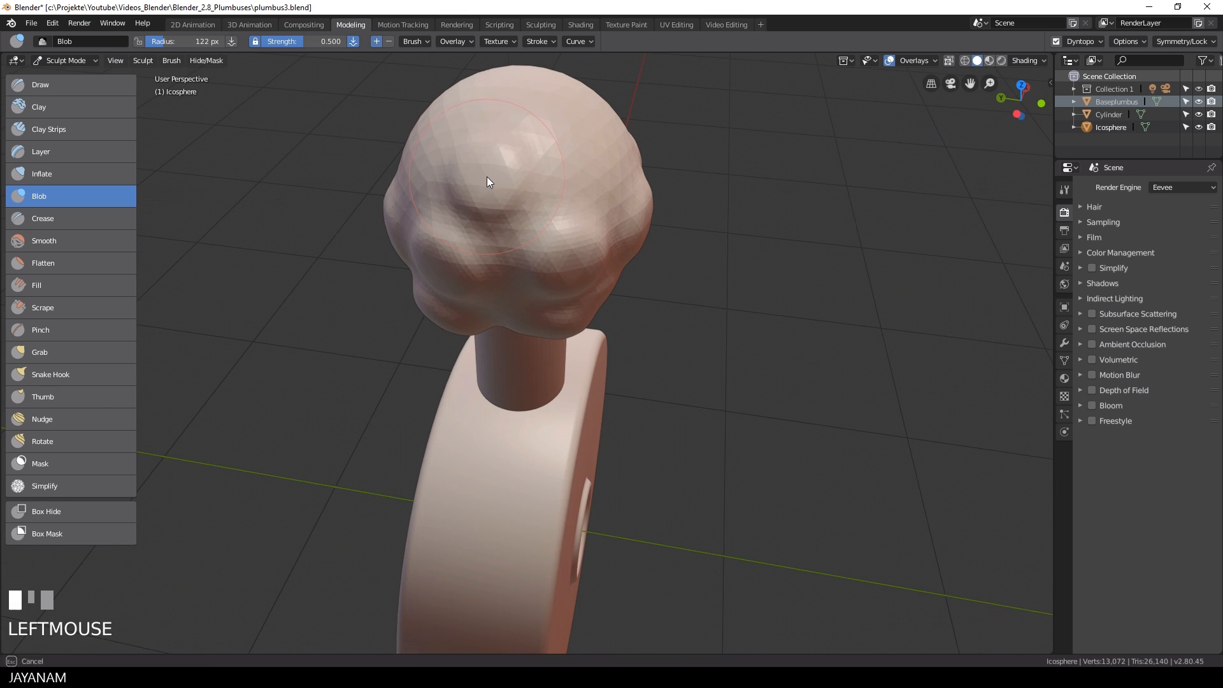
- Enlarge the Blob brush and build up more bumps around the sphere's sides and upper part
key("f")
left_click(516, 181)
left_click(509, 185)
middle_click_drag(605, 162, 506, 195)
left_click(506, 194)
mouse_move(655, 193)
middle_mouse_down()
mouse_move(586, 160)
mouse_move(520, 169)
mouse_move(544, 151)
mouse_move(526, 254)
mouse_move(476, 222)
mouse_move(620, 181)
mouse_move(525, 208)
mouse_move(526, 198)
middle_mouse_up()
left_click(512, 191)
left_click(524, 185)
left_click(525, 254)
left_click(526, 198)
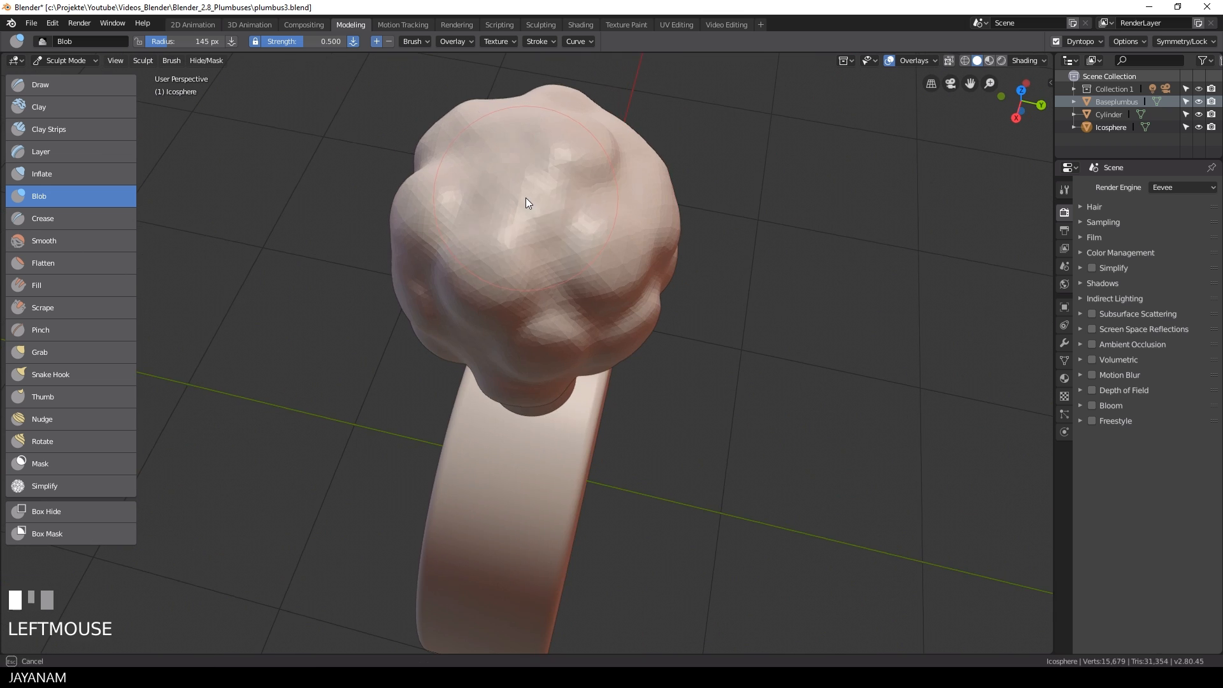
- Fill the remaining smooth areas on all sides of the sphere with more Blob bumps, reducing the brush radius to 92 px
mouse_move(599, 226)
middle_mouse_down()
mouse_move(536, 196)
mouse_move(624, 109)
mouse_move(732, 124)
middle_mouse_up()
left_click(537, 197)
left_click(540, 156)
middle_click_drag(540, 156, 619, 178)
left_click(536, 181)
mouse_move(527, 182)
middle_mouse_down()
mouse_move(621, 183)
mouse_move(637, 226)
mouse_move(615, 143)
mouse_move(624, 200)
mouse_move(590, 239)
mouse_move(540, 239)
mouse_move(578, 220)
mouse_move(598, 162)
mouse_move(676, 199)
mouse_move(723, 300)
middle_mouse_up()
left_click(542, 172)
left_click(541, 239)
left_click(598, 162)
scroll(626, 328, "up", 5)
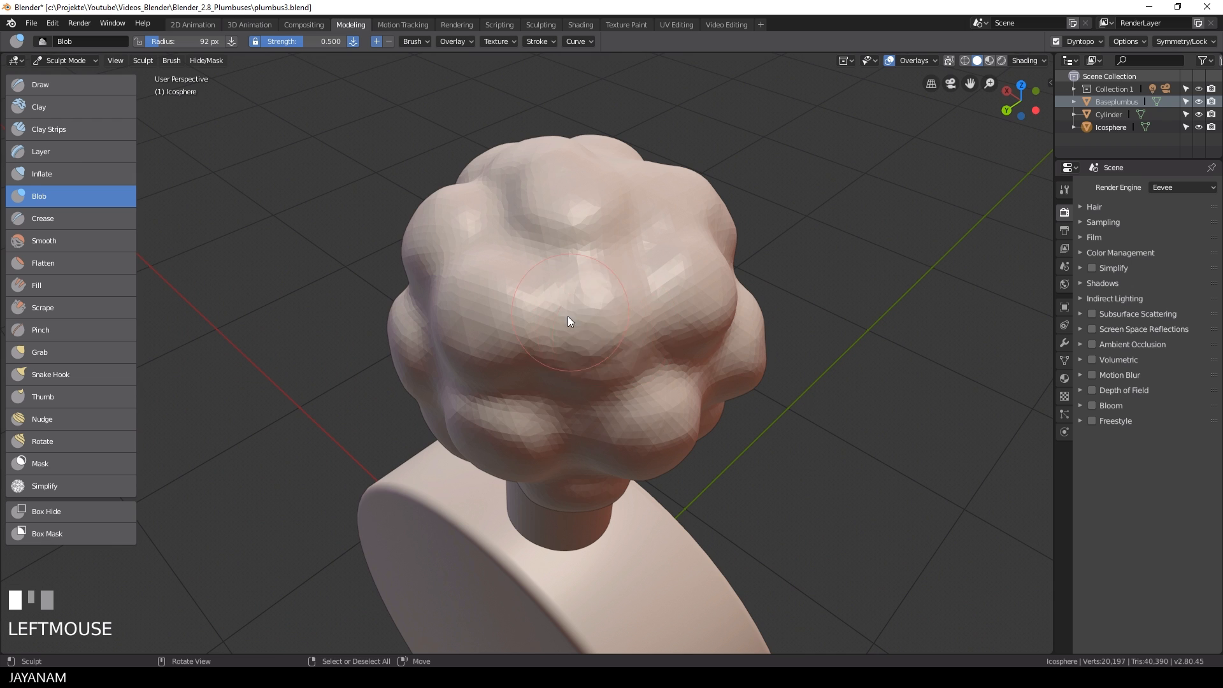
middle_click_drag(644, 316, 711, 257)
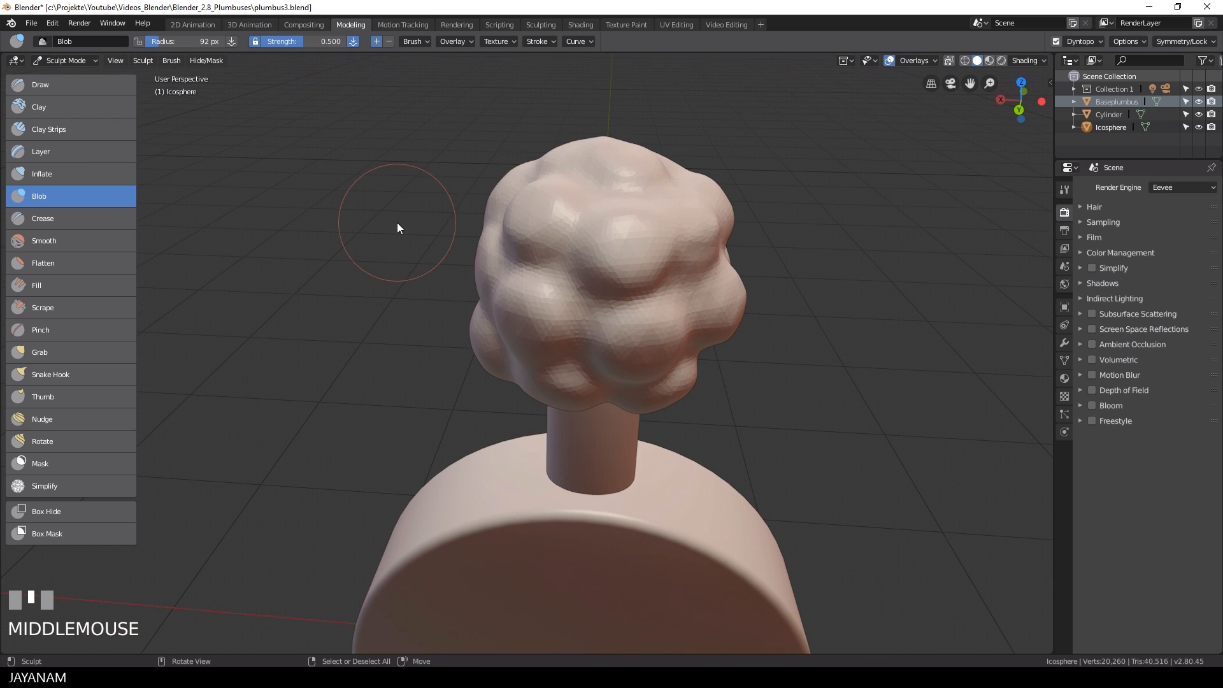
- Switch to the Crease brush at radius 44 px and strength 0.434, and carve grooves between the front bumps of the head
left_click(1085, 40)
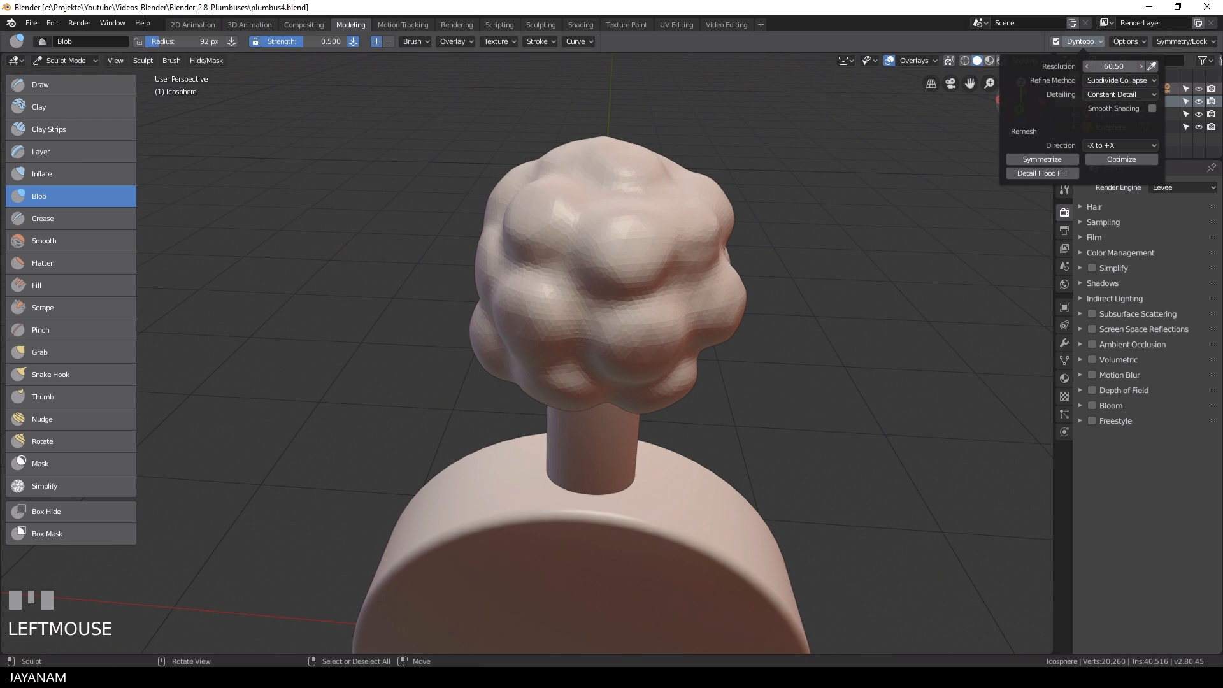
left_click(59, 217)
scroll(584, 312, "up", 2)
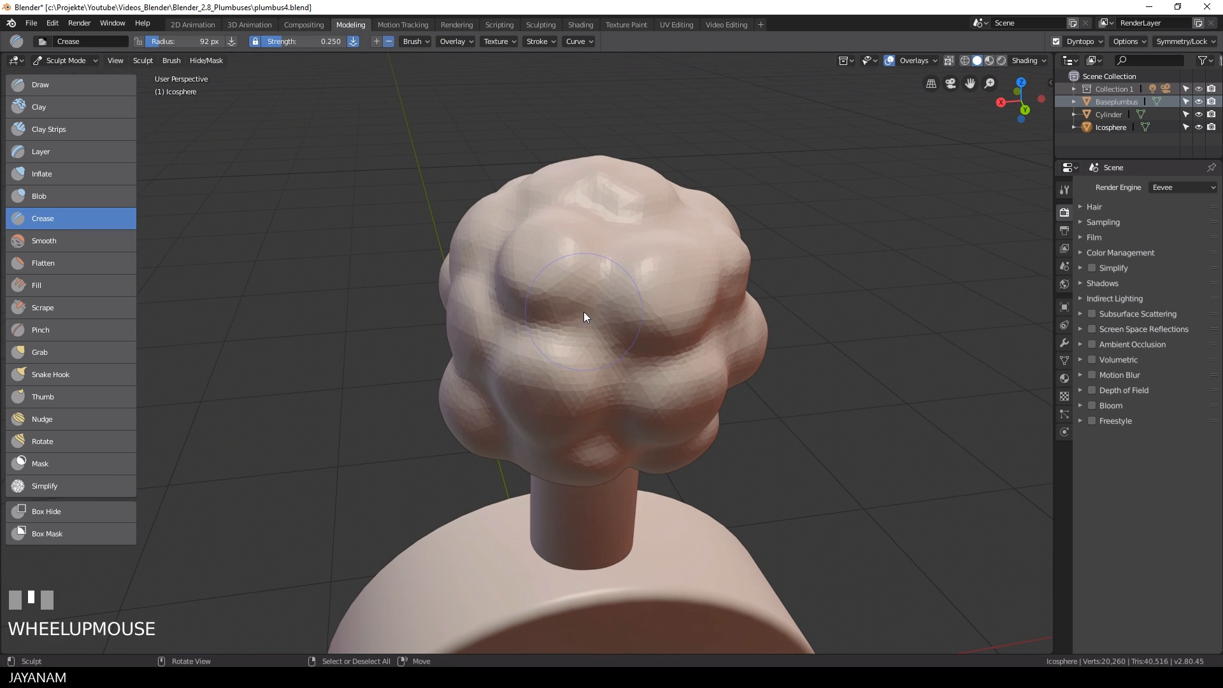
middle_click_drag(684, 352, 695, 313)
left_click_drag(635, 319, 640, 291)
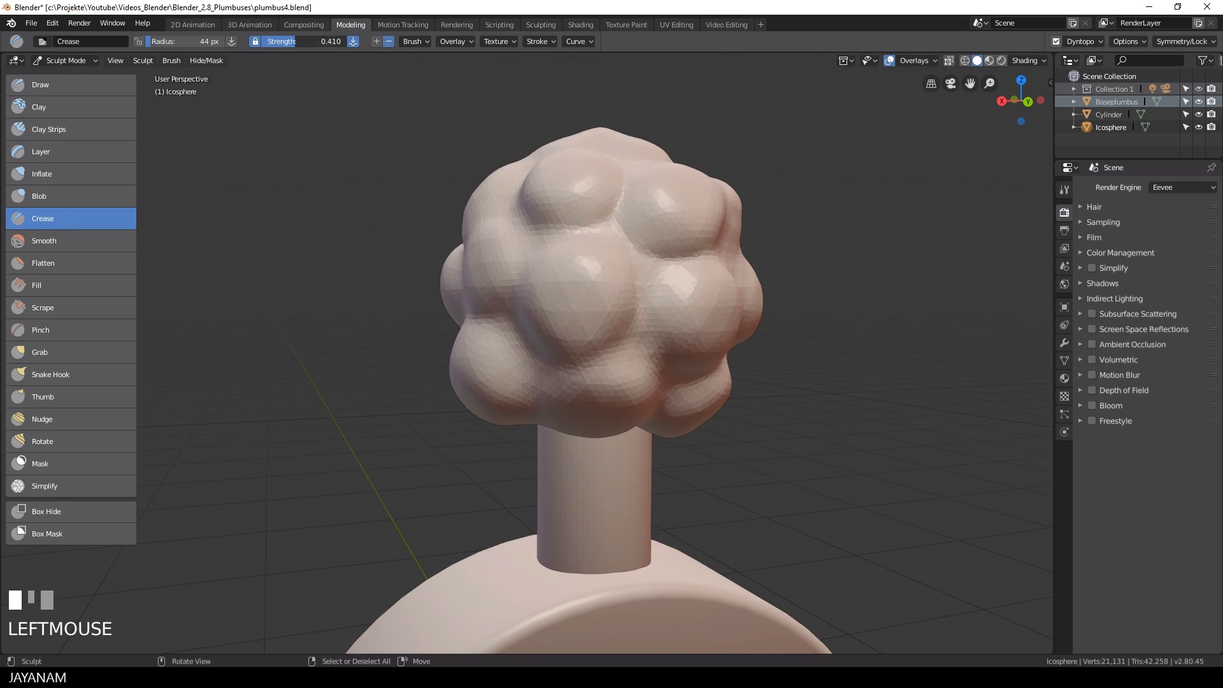
left_click_drag(601, 338, 663, 330)
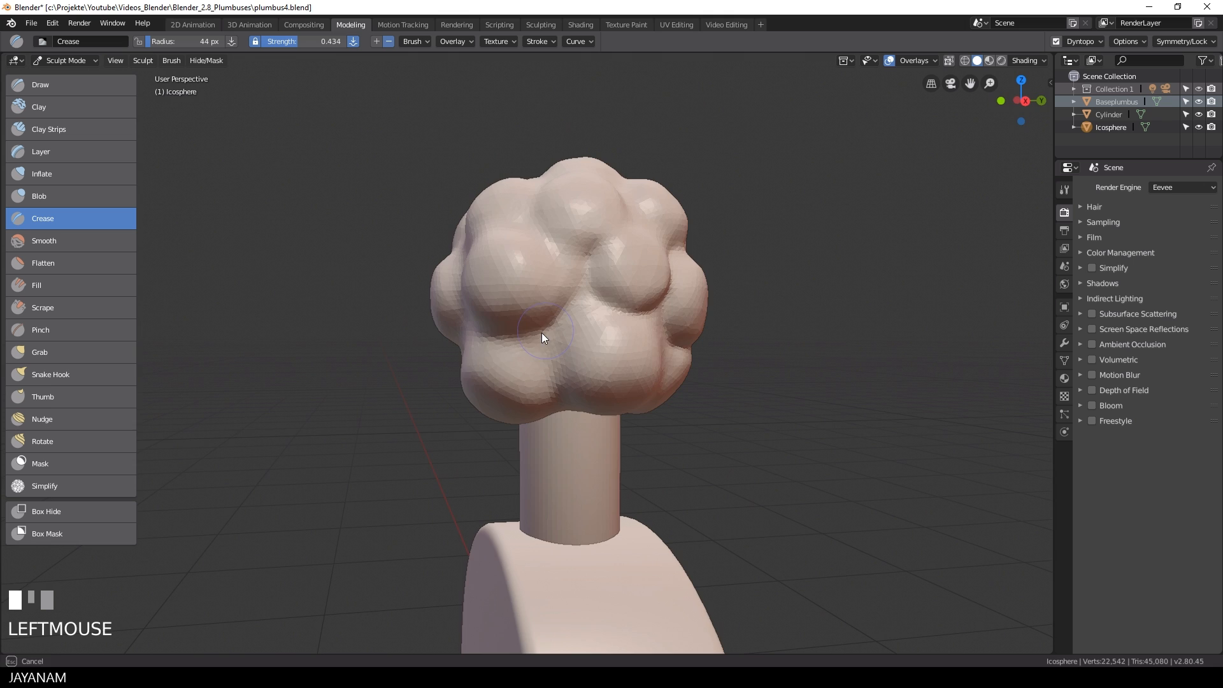
- Continue carving Crease grooves between the bumps along the sides and upper part of the head
middle_click_drag(541, 332, 636, 358)
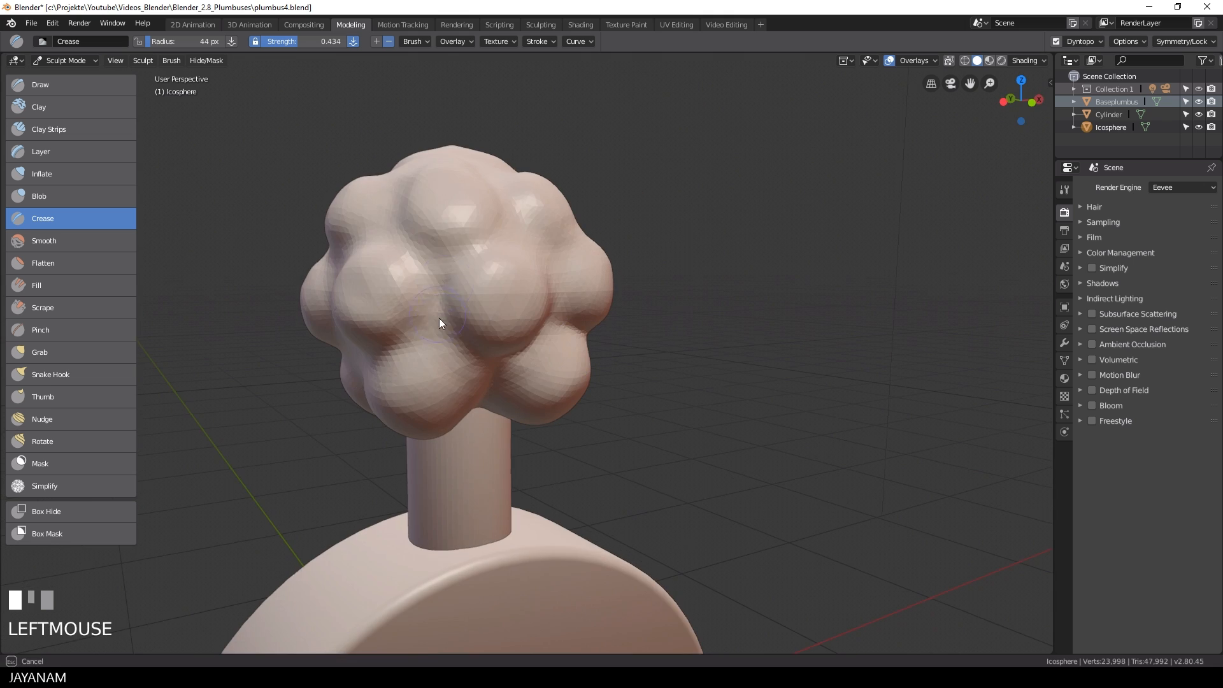
middle_click_drag(438, 319, 507, 292)
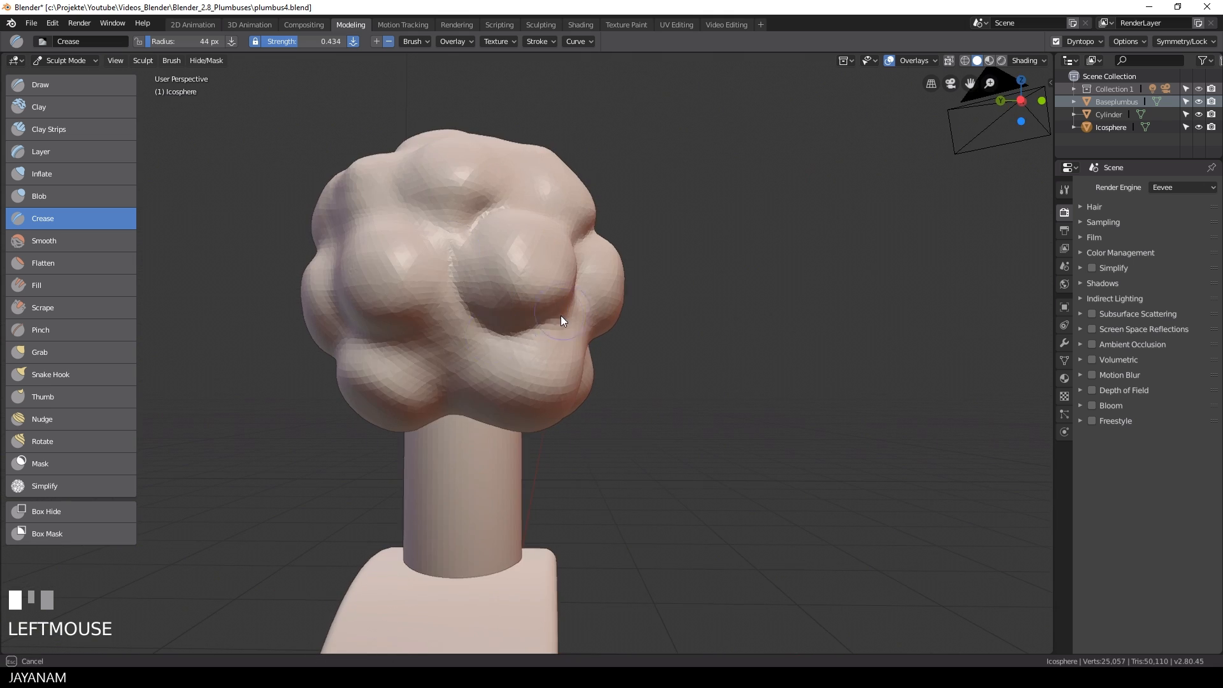
left_click_drag(553, 270, 541, 250)
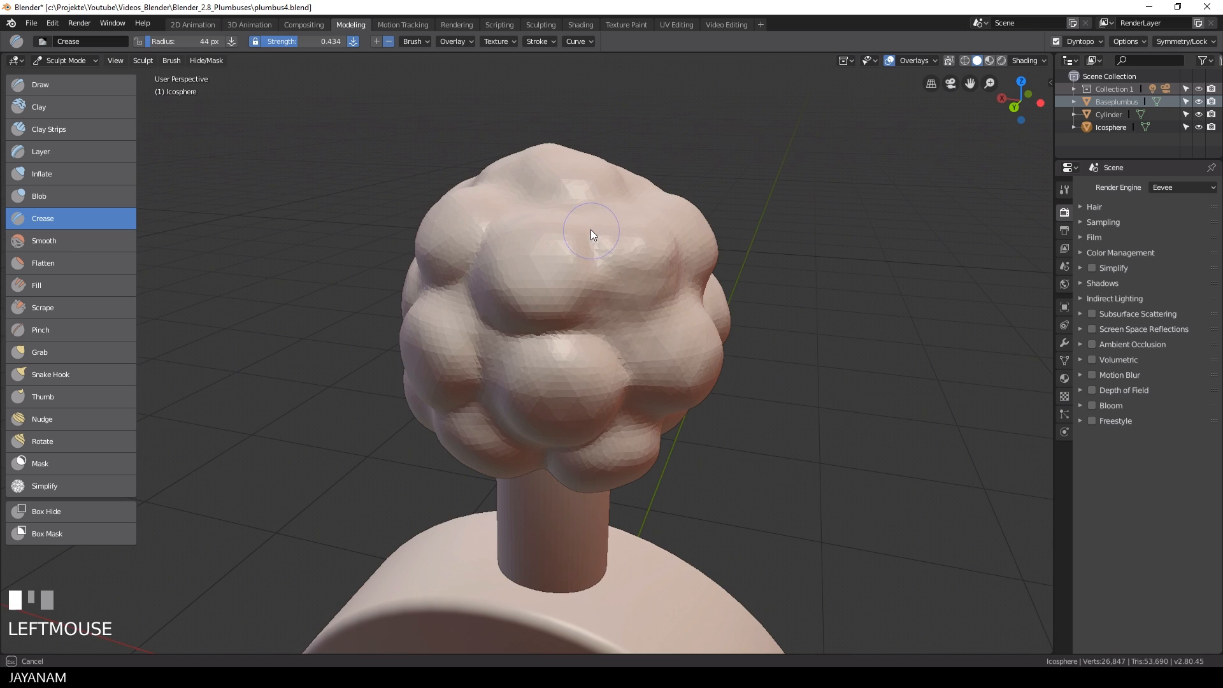
left_click_drag(591, 229, 590, 273)
middle_click_drag(590, 272, 688, 338)
left_click_drag(616, 229, 618, 238)
middle_click_drag(725, 266, 567, 267)
- Work around the head with Crease strokes, sharpening the seams between the remaining bumps up to the crown
left_click_drag(498, 361, 503, 313)
middle_click_drag(503, 313, 390, 350)
left_click_drag(437, 344, 446, 325)
mouse_move(446, 325)
middle_mouse_down()
mouse_move(414, 273)
mouse_move(524, 265)
mouse_move(554, 287)
middle_mouse_up()
left_click_drag(554, 286, 561, 261)
mouse_move(561, 261)
middle_mouse_down()
mouse_move(543, 256)
mouse_move(516, 294)
mouse_move(660, 316)
mouse_move(557, 274)
middle_mouse_up()
left_click_drag(556, 273, 554, 271)
mouse_move(554, 270)
middle_mouse_down()
mouse_move(519, 322)
mouse_move(538, 365)
mouse_move(555, 354)
mouse_move(531, 331)
middle_mouse_up()
scroll(554, 351, "down", 2)
left_click_drag(531, 331, 490, 287)
middle_click_drag(489, 286, 516, 316)
scroll(516, 316, "up", 2)
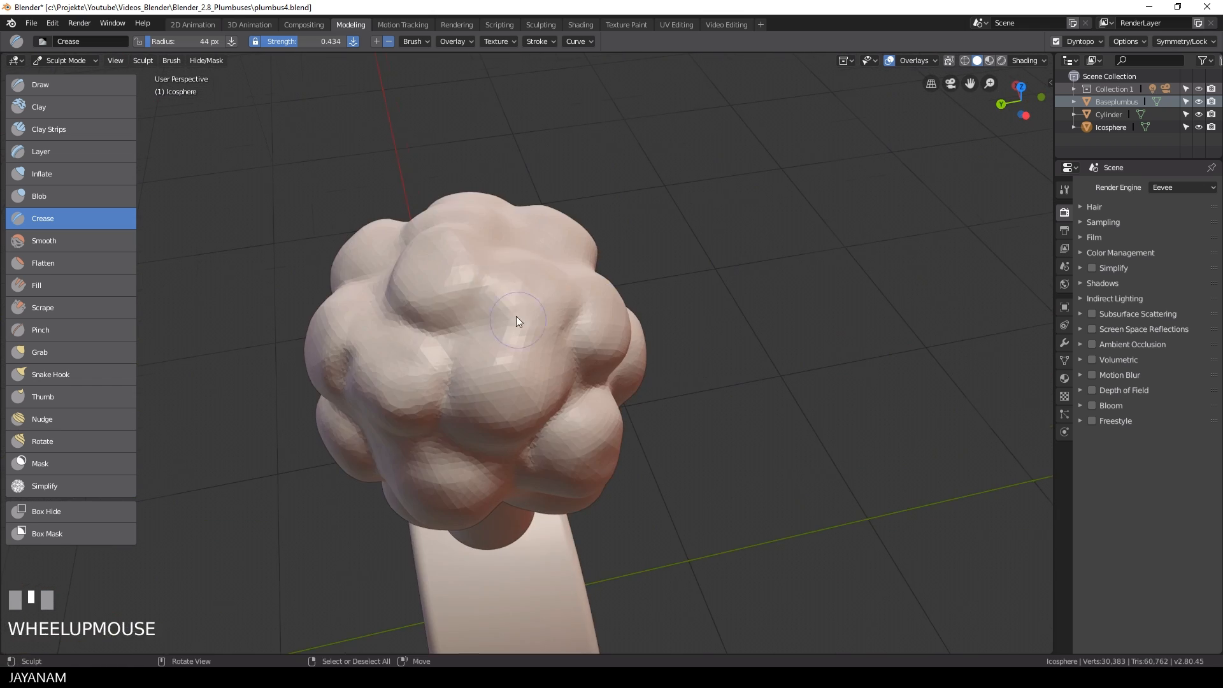
- Crease the seams around the top of the head and between the lower bumps seen from below
middle_click_drag(448, 386, 477, 257)
left_click_drag(474, 259, 477, 258)
scroll(575, 346, "up", 1)
mouse_move(477, 257)
middle_mouse_down()
mouse_move(574, 347)
mouse_move(559, 309)
middle_mouse_up()
left_click(559, 308)
mouse_move(531, 382)
middle_mouse_down()
mouse_move(556, 328)
mouse_move(582, 344)
middle_mouse_up()
left_click_drag(582, 344, 582, 350)
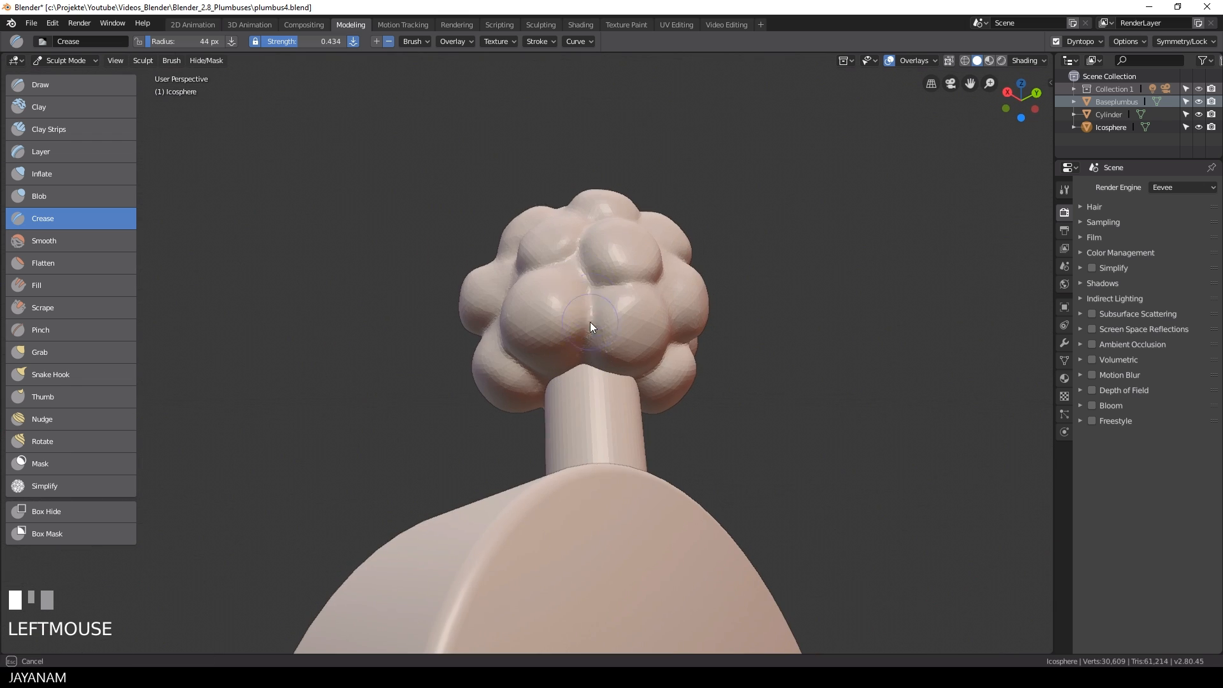
middle_click_drag(587, 285, 655, 296)
scroll(655, 296, "up", 2)
left_click(589, 327)
left_click(1083, 42)
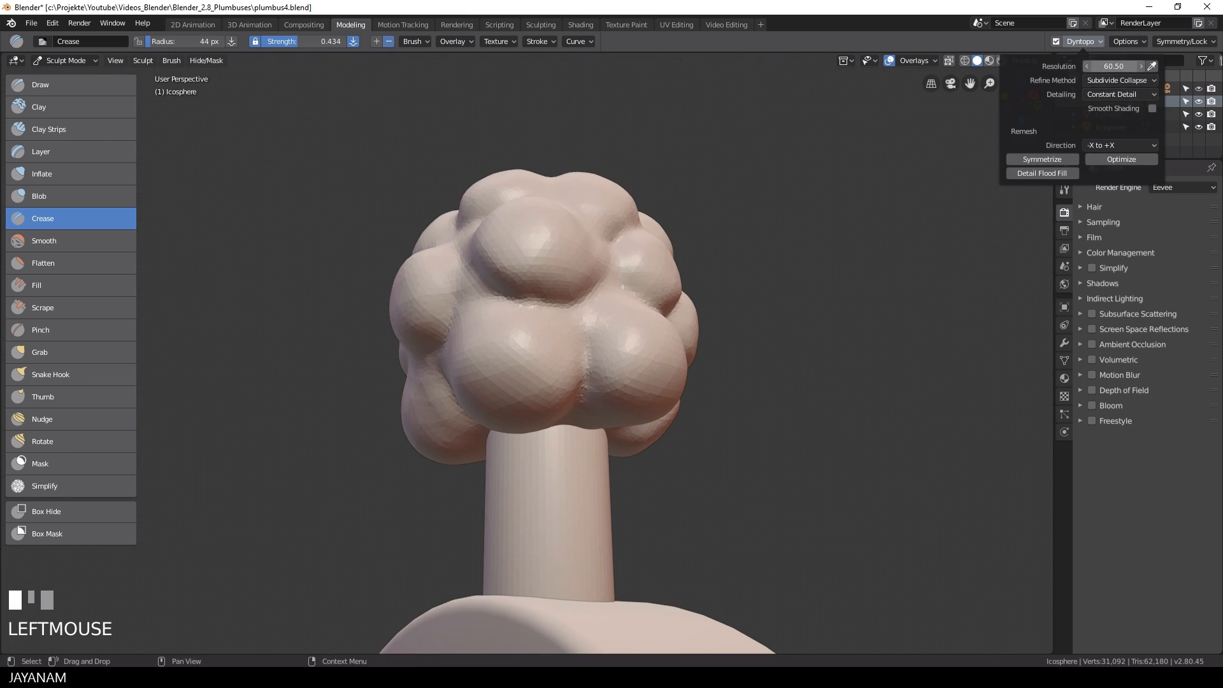
- Deepen the seams between the lower bumps just above the tube with close-up Crease strokes
middle_click_drag(382, 344, 450, 354)
scroll(451, 354, "up", 2)
middle_click_drag(548, 266, 542, 325)
left_click_drag(542, 324, 537, 251)
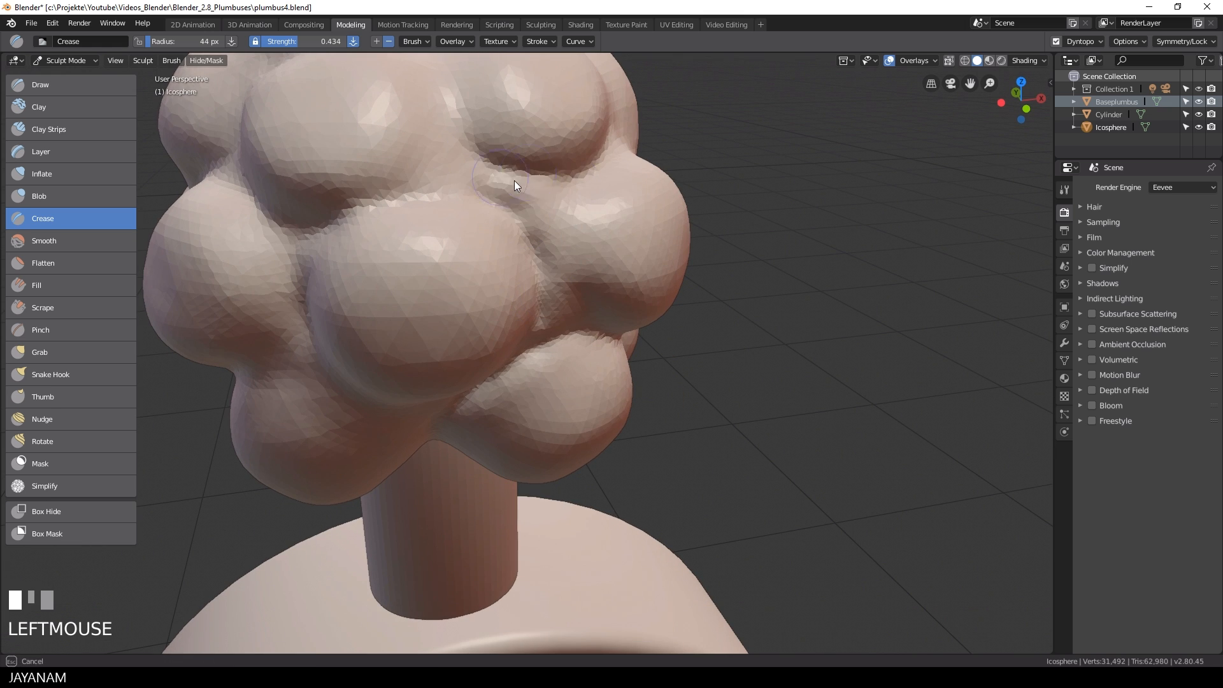
mouse_move(514, 184)
middle_mouse_down()
mouse_move(409, 210)
mouse_move(444, 266)
middle_mouse_up()
middle_click_drag(537, 357, 401, 298)
left_click_drag(401, 298, 406, 347)
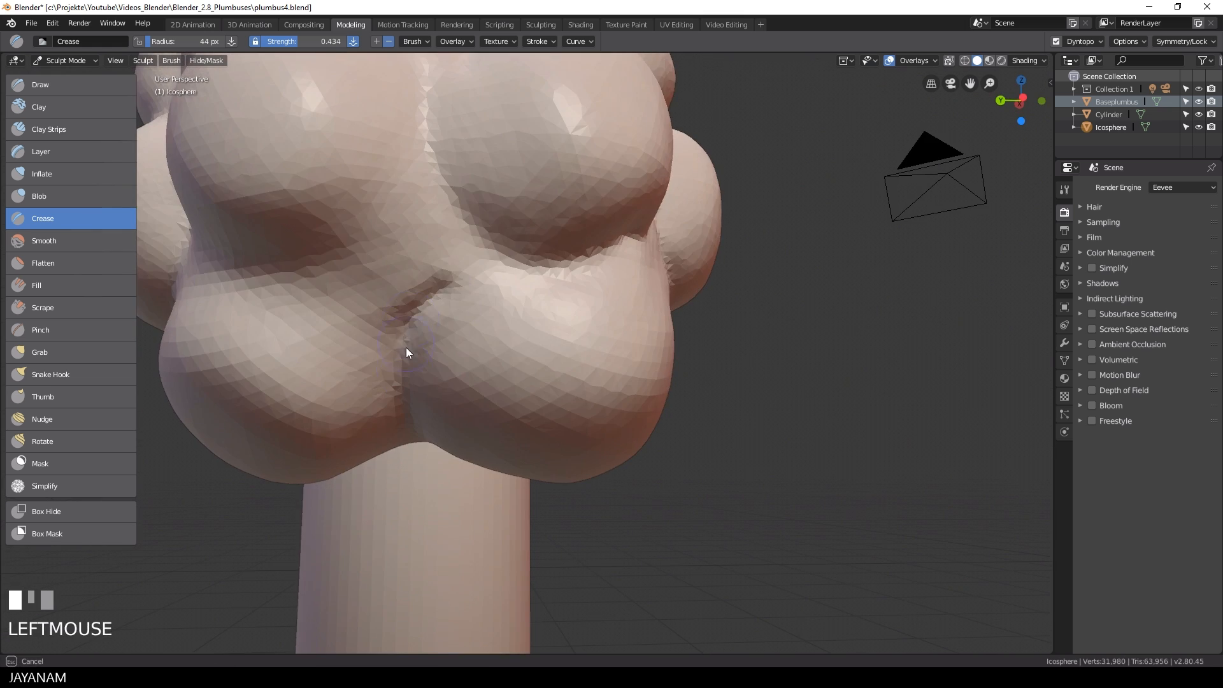
middle_click_drag(406, 346, 430, 314)
left_click(430, 313)
- Outline the middle and upper bumps around the head more sharply with additional Crease strokes
scroll(544, 302, "down", 2)
middle_click_drag(544, 302, 541, 313)
left_click_drag(542, 313, 464, 310)
mouse_move(446, 350)
middle_mouse_down()
mouse_move(549, 320)
mouse_move(509, 335)
middle_mouse_up()
left_click(549, 320)
scroll(508, 335, "up", 2)
left_click_drag(508, 335, 631, 305)
scroll(631, 306, "up", 1)
mouse_move(631, 306)
middle_mouse_down()
mouse_move(650, 295)
mouse_move(573, 290)
middle_mouse_up()
left_click_drag(573, 289, 659, 186)
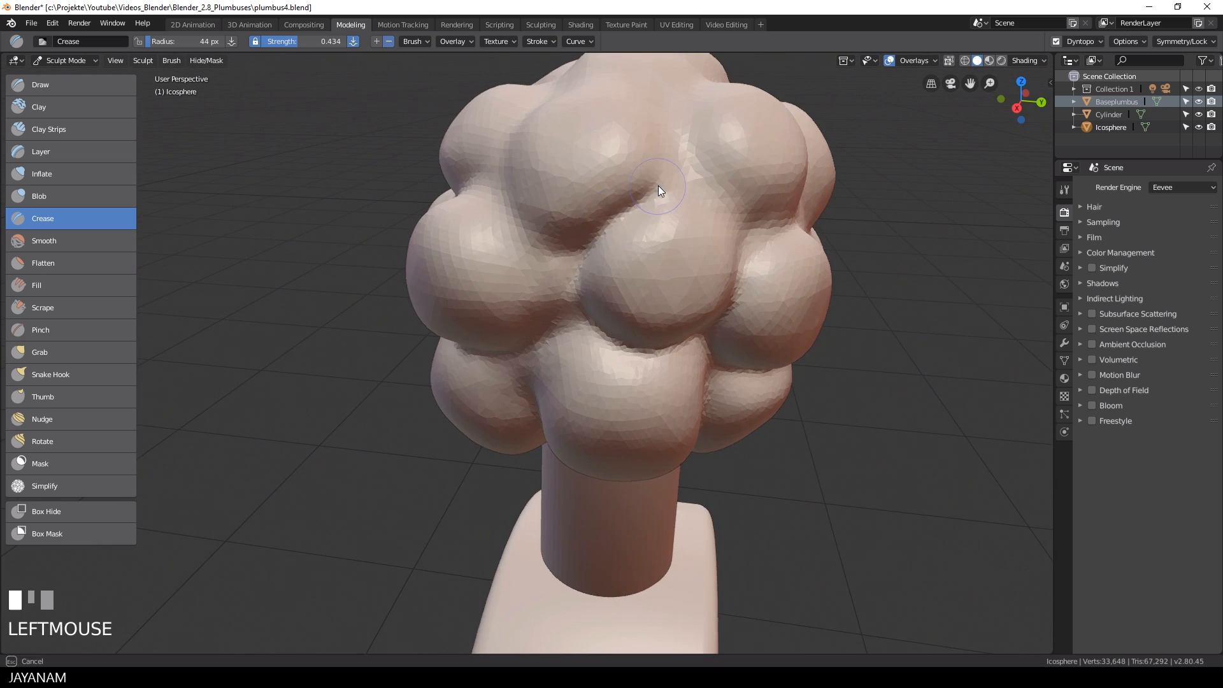
middle_click_drag(659, 185, 622, 245)
left_click_drag(621, 245, 598, 204)
- Crease the last soft seams around the upper and lower bumps, then check the whole plumbus from a distance
middle_click_drag(598, 204, 651, 246)
left_click_drag(651, 246, 621, 249)
mouse_move(621, 250)
middle_mouse_down()
mouse_move(624, 296)
mouse_move(575, 284)
mouse_move(674, 202)
mouse_move(668, 185)
middle_mouse_up()
left_click_drag(411, 267, 457, 262)
middle_click_drag(457, 262, 446, 280)
left_click_drag(446, 280, 448, 297)
middle_click_drag(448, 296, 529, 320)
scroll(529, 319, "up", 1)
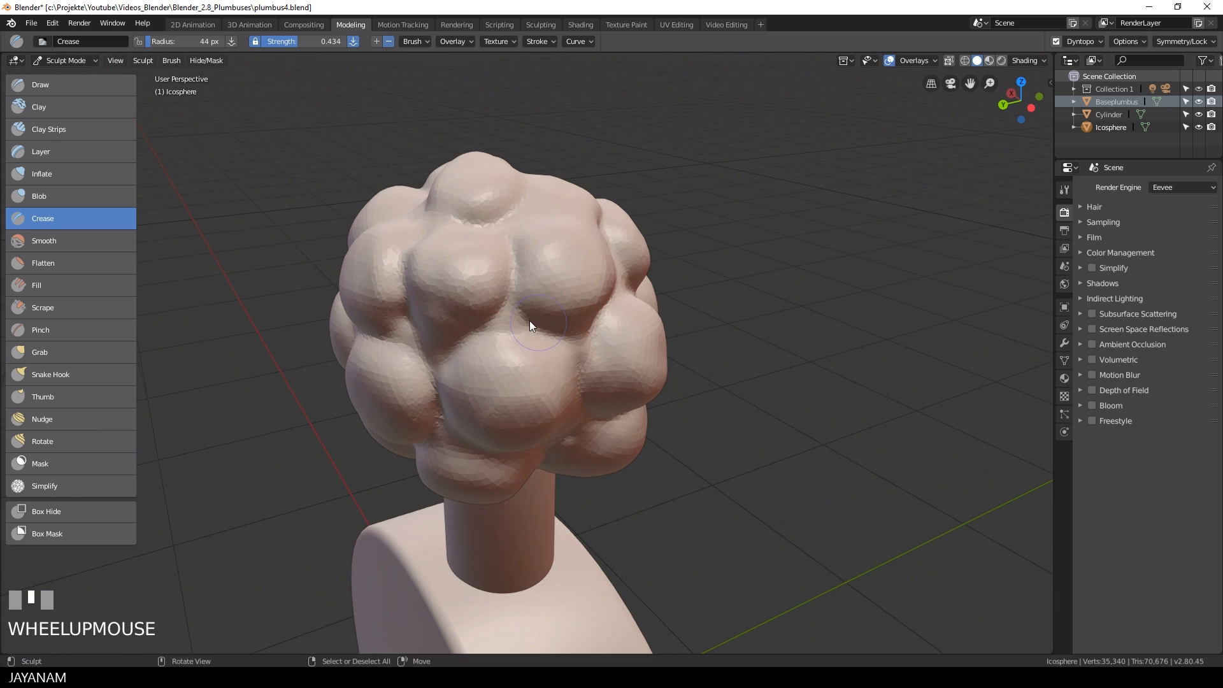
middle_click_drag(583, 375, 509, 401)
scroll(509, 401, "up", 2)
left_click_drag(510, 401, 490, 420)
scroll(491, 421, "down", 9)
middle_click_drag(491, 420, 651, 422)
scroll(623, 409, "up", 3)
- Switch to the Grab brush and reshape the top of the head at radius 95 px, enlarging the radius to 179 px
key("ctrl+Tab")
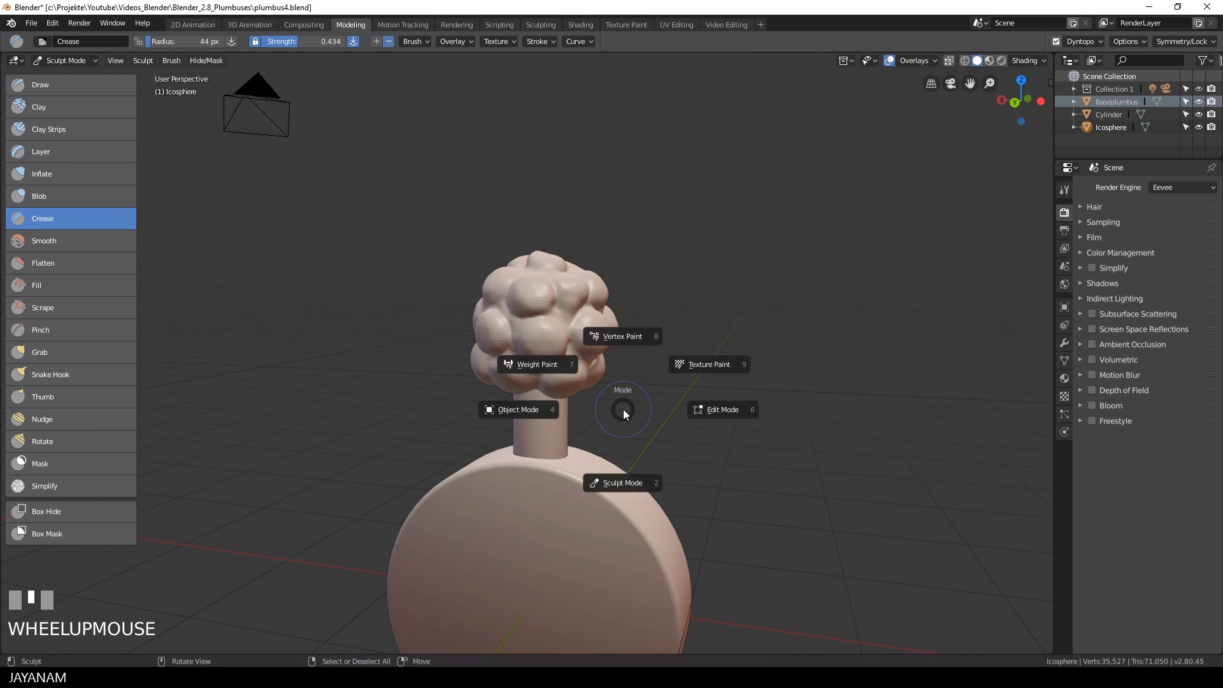
left_click(633, 477)
left_click(70, 352)
key("f")
left_click(563, 257)
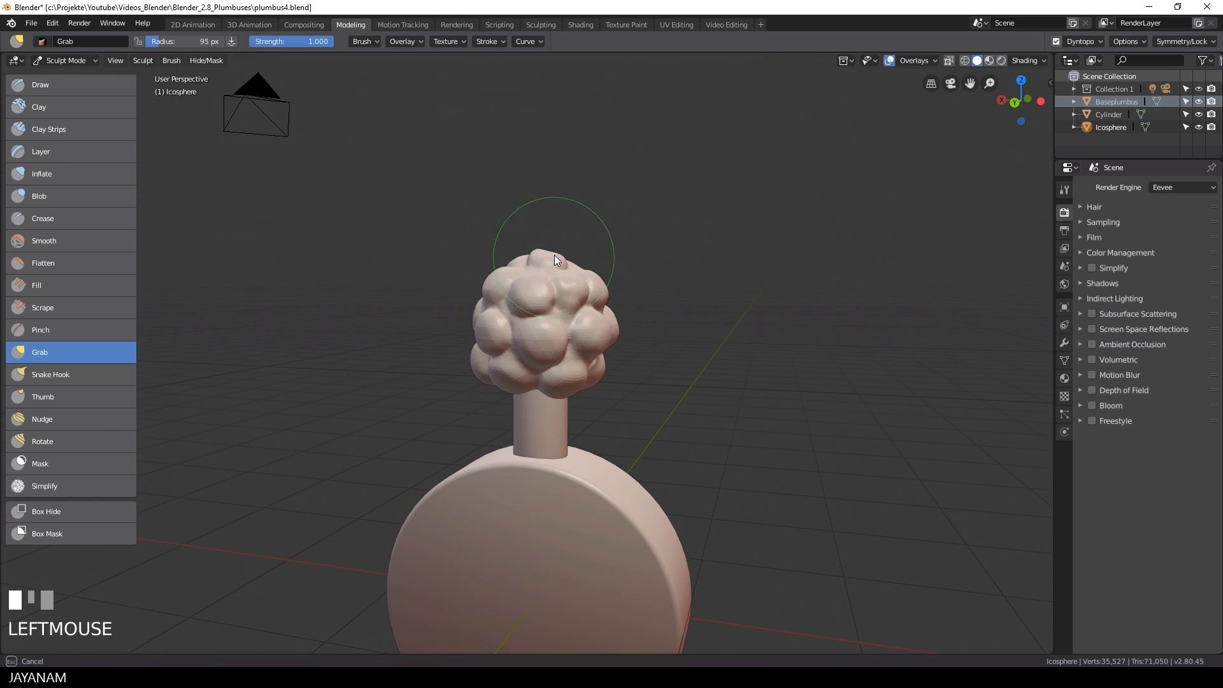
middle_click_drag(554, 254, 580, 293)
key("f")
left_click(631, 321)
mouse_move(498, 375)
middle_mouse_down()
mouse_move(474, 265)
mouse_move(540, 277)
mouse_move(557, 334)
mouse_move(574, 241)
mouse_move(224, 234)
middle_mouse_up()
- Return to the Crease brush with radius 24 px and carve fine grooves between the bumps on top of the head
key("shift+c")
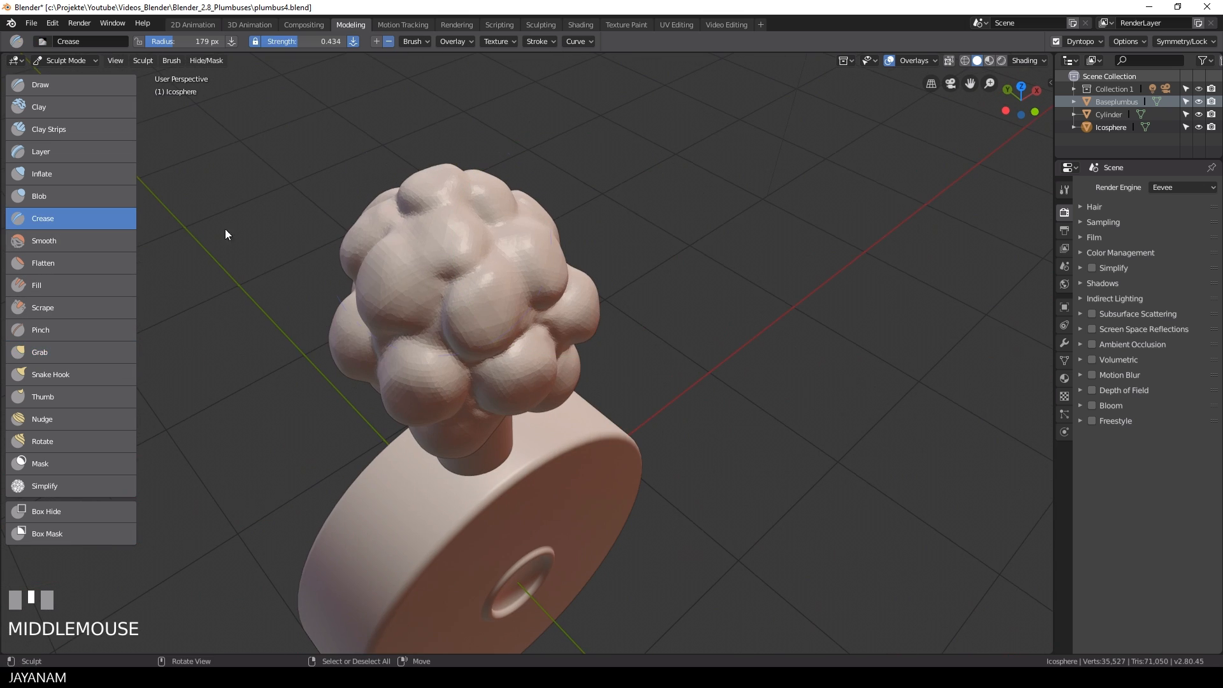
key("f")
left_click(335, 241)
middle_click_drag(411, 267, 435, 304)
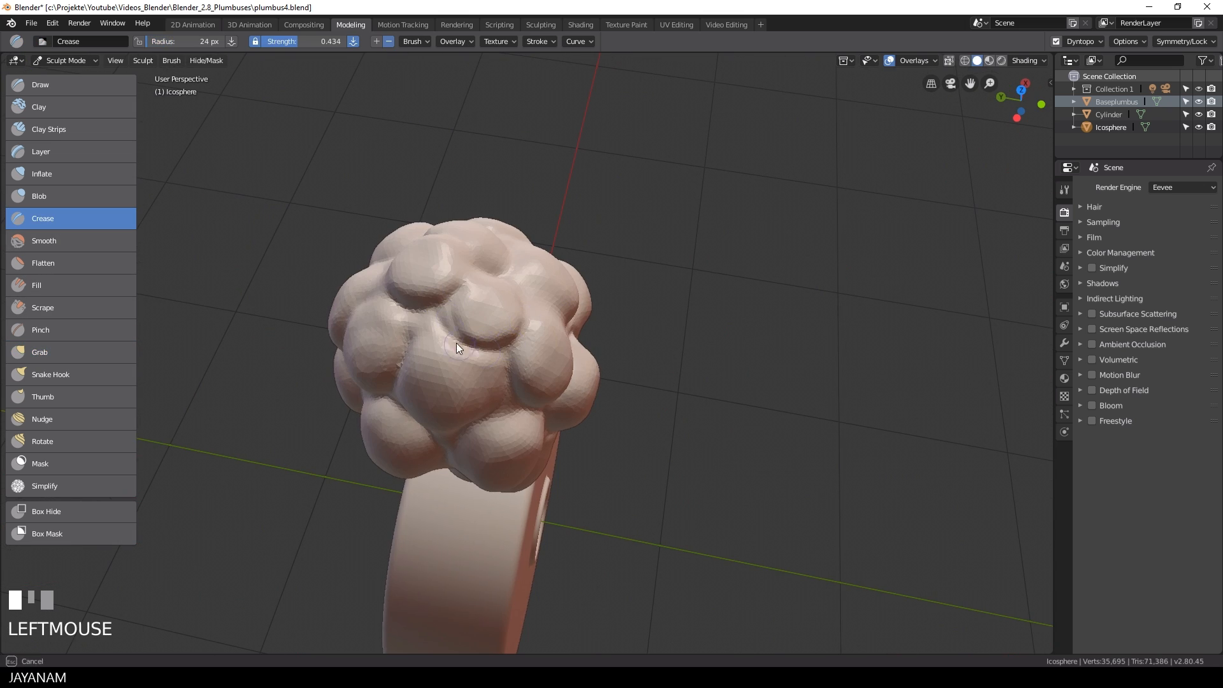
middle_click_drag(456, 342, 484, 338)
left_click_drag(484, 338, 469, 337)
middle_click_drag(468, 338, 510, 322)
left_click_drag(510, 322, 499, 316)
middle_click_drag(499, 316, 515, 333)
left_click_drag(533, 315, 483, 296)
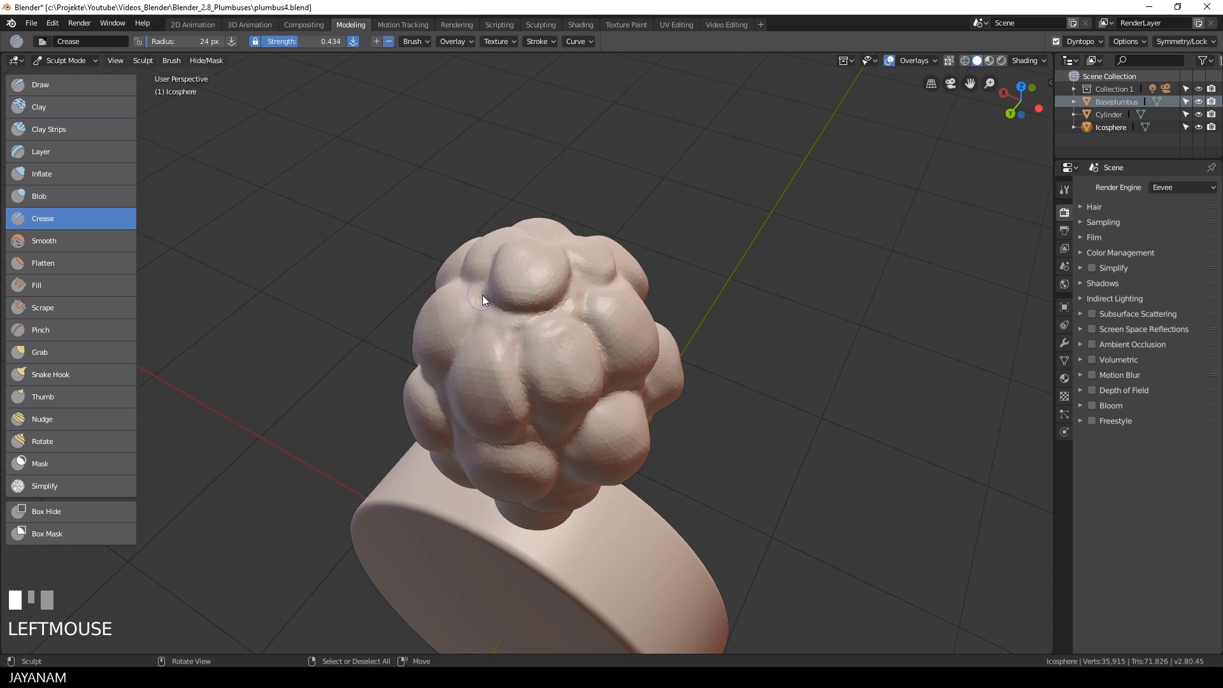
- Refine the narrow seams around the sides and crown of the head with the 24 px Crease brush
mouse_move(483, 295)
middle_mouse_down()
mouse_move(596, 314)
mouse_move(620, 289)
middle_mouse_up()
scroll(573, 280, "up", 2)
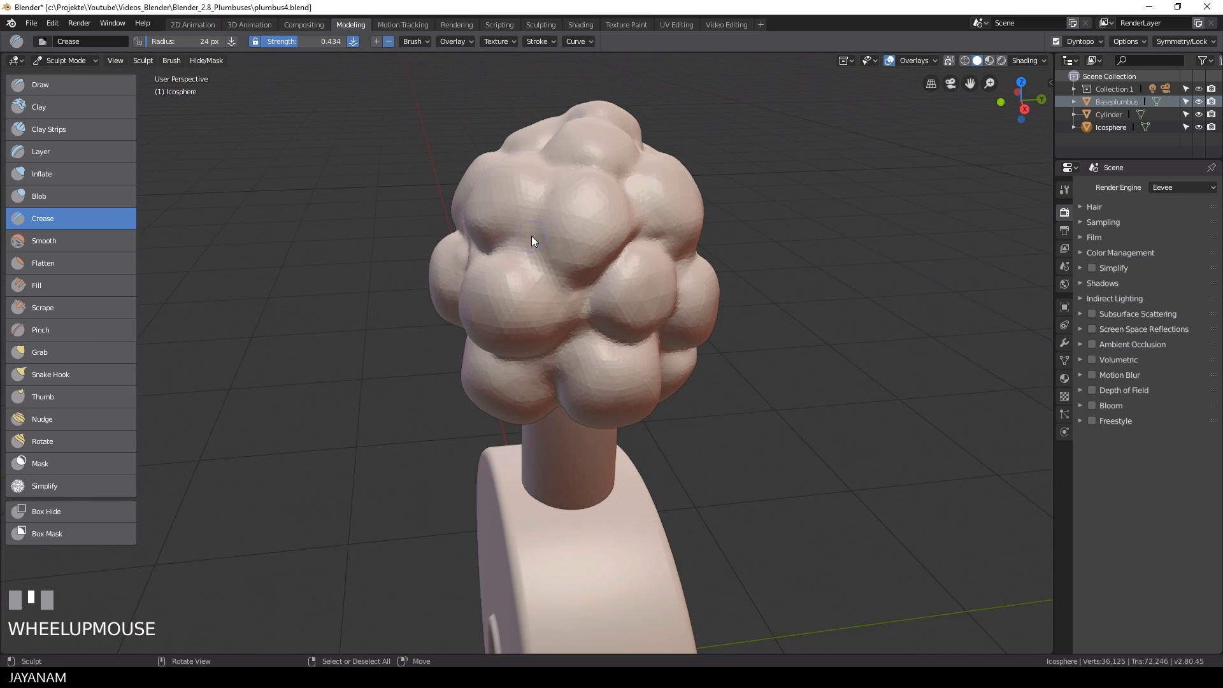
mouse_move(531, 235)
middle_mouse_down()
mouse_move(559, 204)
mouse_move(503, 296)
mouse_move(487, 269)
middle_mouse_up()
left_click_drag(487, 270, 478, 261)
middle_click_drag(478, 261, 463, 244)
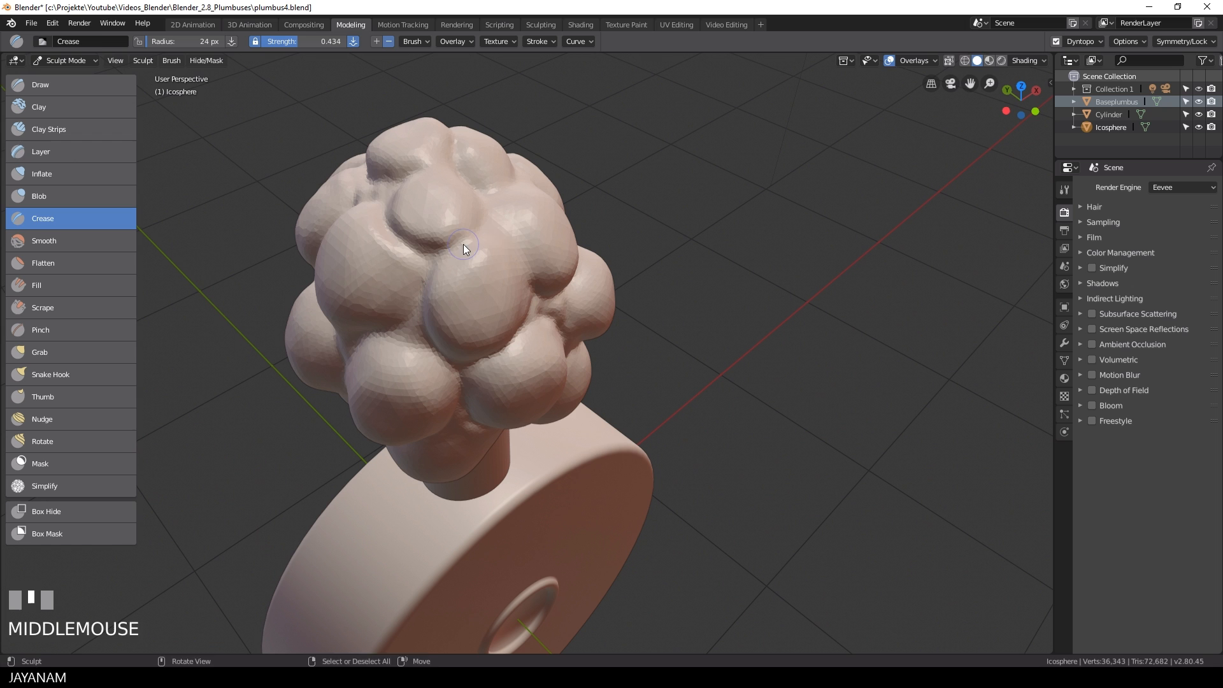
left_click_drag(511, 303, 503, 304)
mouse_move(503, 305)
middle_mouse_down()
mouse_move(436, 308)
mouse_move(587, 305)
mouse_move(622, 331)
mouse_move(696, 346)
mouse_move(637, 314)
middle_mouse_up()
left_click_drag(637, 313, 635, 312)
left_click(537, 285)
- Switch to the Inflate brush at radius 105 px and swell individual bumps all around the head
mouse_move(634, 307)
middle_mouse_down()
mouse_move(537, 285)
mouse_move(418, 387)
mouse_move(405, 283)
mouse_move(483, 289)
mouse_move(527, 265)
mouse_move(538, 357)
mouse_move(595, 343)
mouse_move(530, 404)
mouse_move(644, 373)
middle_mouse_up()
left_click(418, 387)
left_click(406, 283)
left_click(483, 290)
left_click(537, 357)
left_click(529, 404)
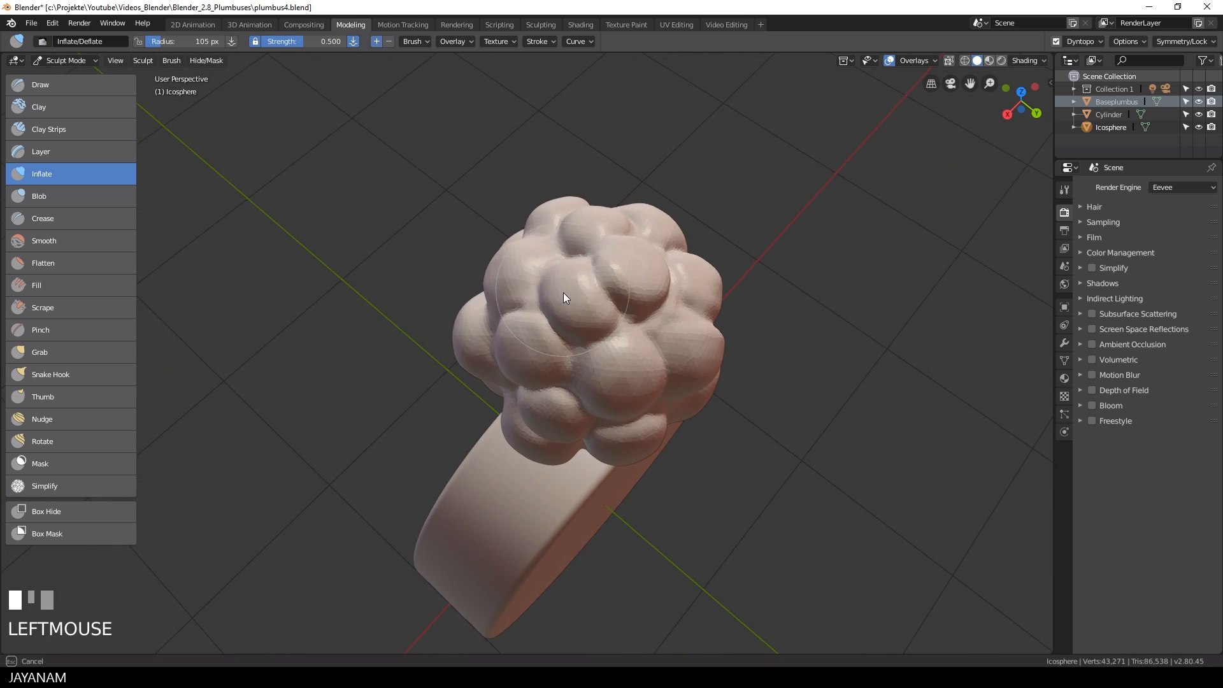
left_click(511, 278)
mouse_move(563, 292)
middle_mouse_down()
mouse_move(490, 273)
mouse_move(477, 292)
mouse_move(503, 326)
mouse_move(553, 316)
mouse_move(597, 281)
middle_mouse_up()
left_click(477, 292)
left_click(503, 326)
left_click(598, 281)
- Return the head to Object Mode and give it smooth shading
scroll(597, 281, "down", 7)
mouse_move(452, 344)
middle_mouse_down()
mouse_move(297, 316)
mouse_move(387, 383)
mouse_move(351, 403)
middle_mouse_up()
key("Tab")
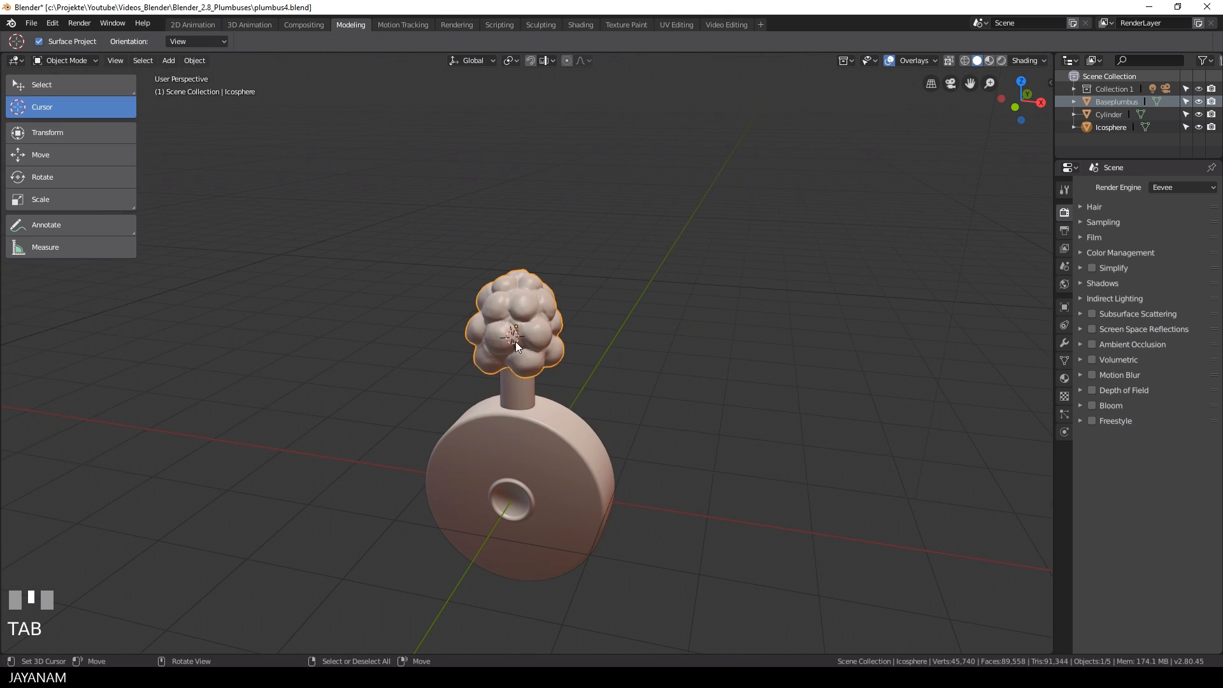
scroll(639, 363, "up", 3)
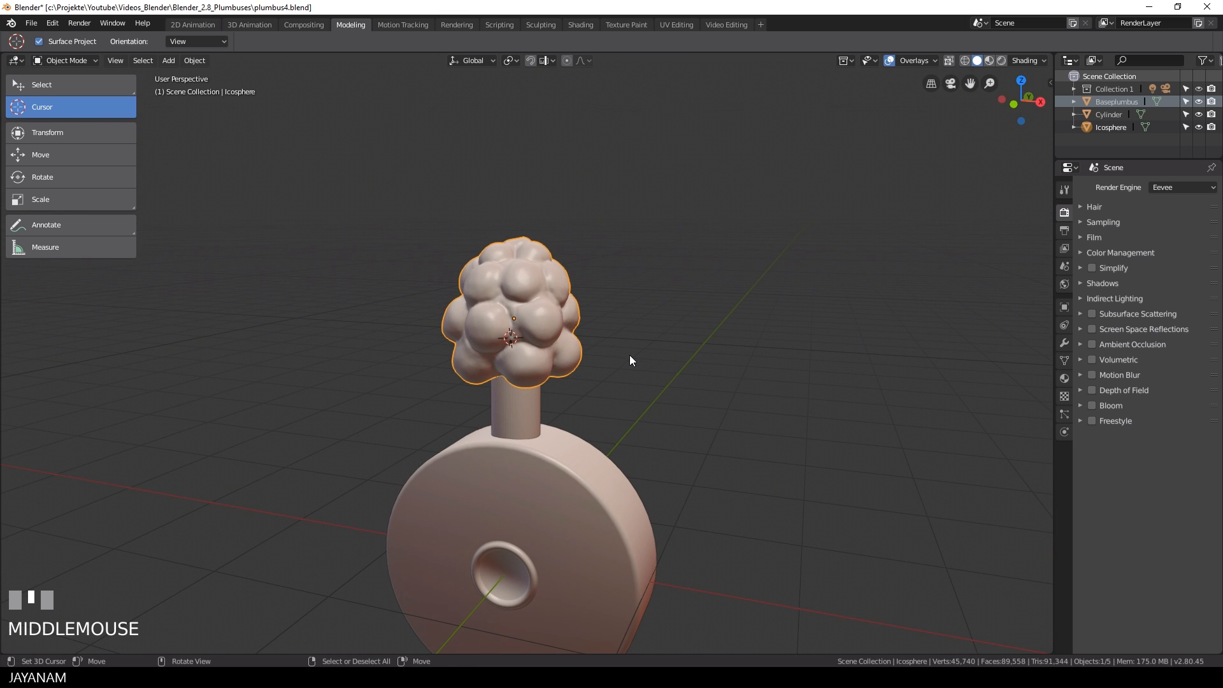
- Go back to sculpting with the Pinch brush at radius 60 px and tighten the seams on the front of the head
key("Tab")
left_click(44, 329)
mouse_move(446, 281)
middle_mouse_down()
mouse_move(479, 255)
mouse_move(571, 260)
mouse_move(563, 328)
middle_mouse_up()
left_click_drag(549, 350, 551, 369)
middle_click_drag(631, 344, 573, 343)
left_click_drag(589, 325, 597, 335)
middle_click_drag(631, 305, 567, 318)
left_click_drag(579, 274, 587, 280)
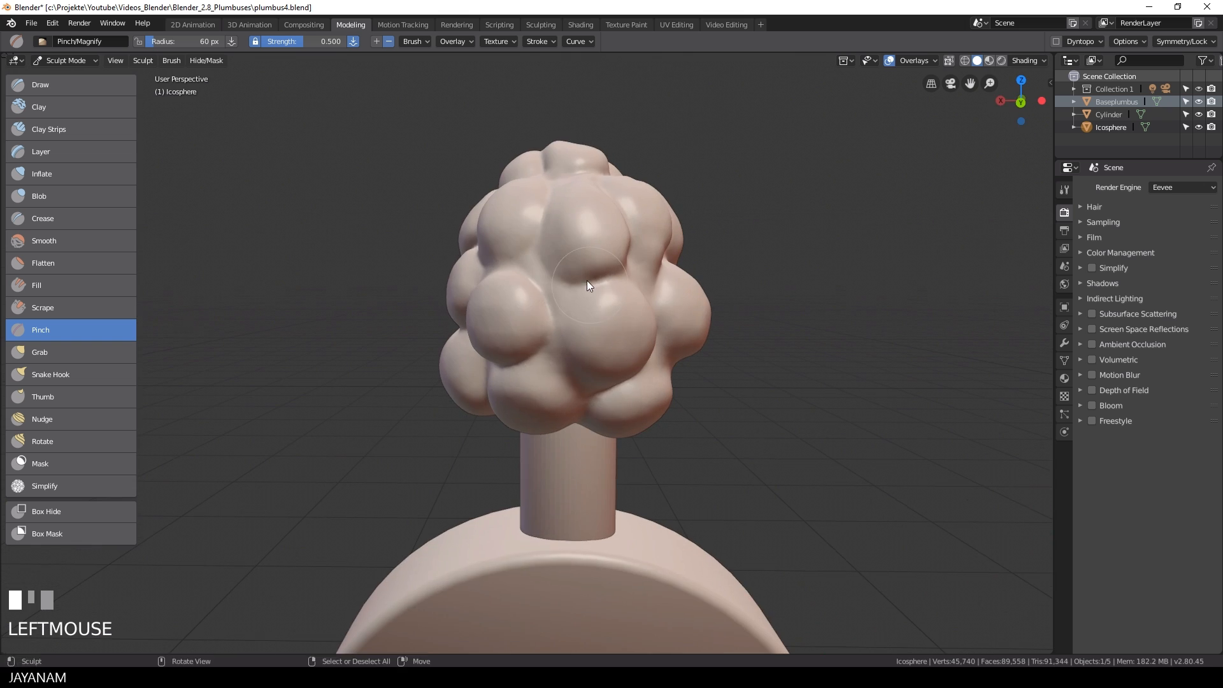
- Pinch the seams between the bumps around the sides of the head
middle_click_drag(587, 281, 503, 306)
left_click_drag(494, 309, 484, 322)
mouse_move(513, 342)
middle_mouse_down()
mouse_move(460, 249)
mouse_move(470, 228)
mouse_move(507, 278)
middle_mouse_up()
left_click_drag(483, 301, 485, 303)
left_click(448, 294)
mouse_move(529, 306)
middle_mouse_down()
mouse_move(453, 294)
mouse_move(458, 323)
mouse_move(446, 303)
middle_mouse_up()
left_click_drag(494, 303, 500, 314)
- Pinch the seams between the lower bumps above the tube, working around to the other side of the head
mouse_move(636, 414)
middle_mouse_down()
mouse_move(566, 365)
mouse_move(707, 398)
middle_mouse_up()
left_click_drag(546, 389, 576, 415)
middle_click_drag(580, 415, 720, 438)
left_click(430, 304)
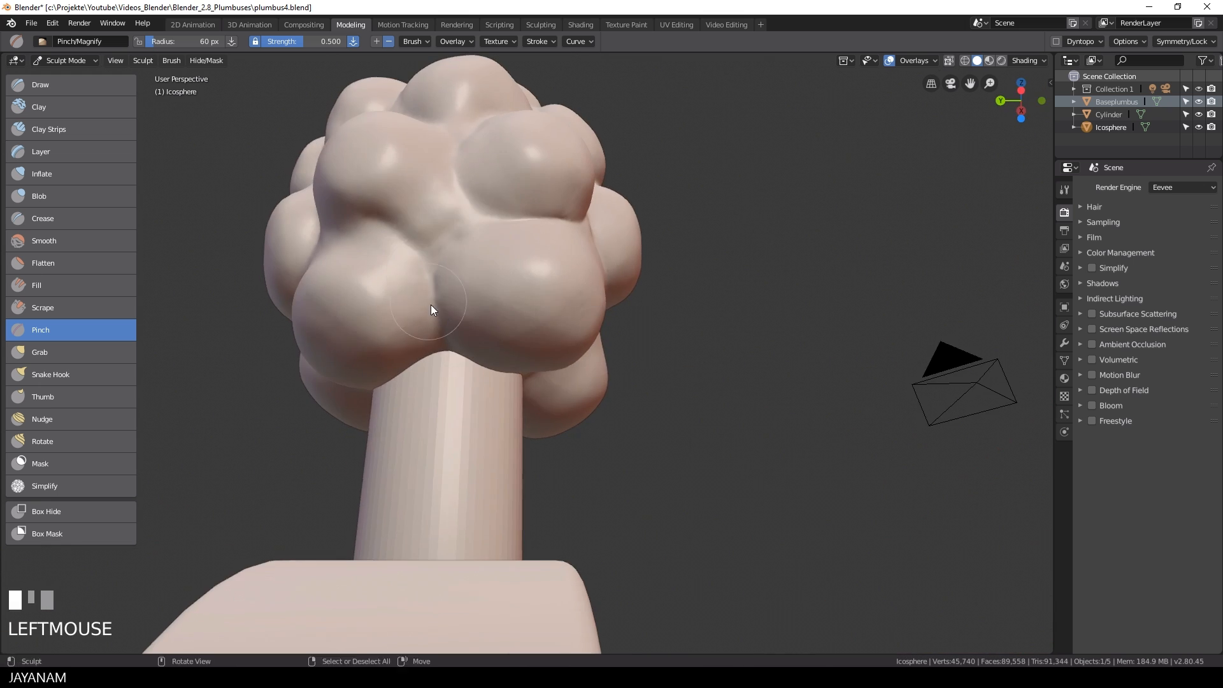
mouse_move(439, 318)
middle_mouse_down()
mouse_move(698, 368)
mouse_move(675, 321)
middle_mouse_up()
left_click(581, 318)
middle_click_drag(581, 323, 410, 317)
scroll(597, 365, "down", 5)
middle_click_drag(596, 365, 925, 217)
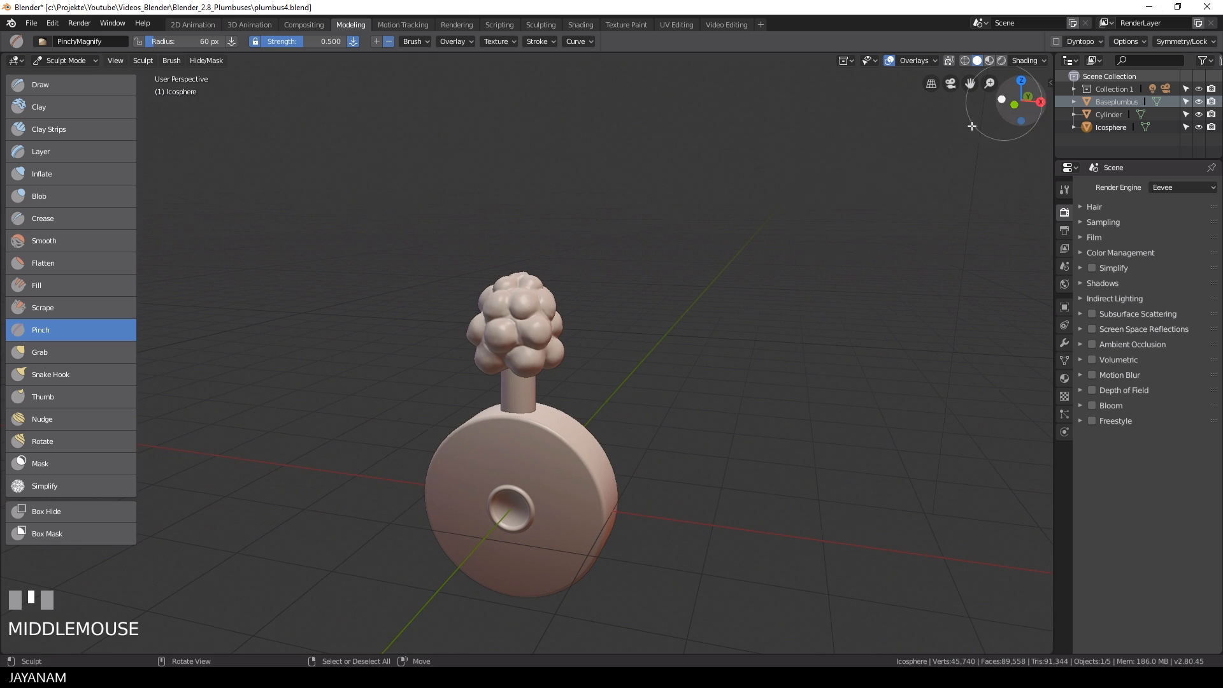
- Switch to the Inflate brush, set its radius to 122 px, and puff up bumps on the upper and front part of the head
mouse_move(972, 125)
middle_mouse_down()
mouse_move(616, 346)
mouse_move(502, 243)
middle_mouse_up()
scroll(669, 290, "up", 2)
key("f")
left_click(579, 320)
left_click(502, 243)
mouse_move(614, 267)
middle_mouse_down()
mouse_move(556, 243)
mouse_move(546, 288)
middle_mouse_up()
left_click_drag(546, 288, 546, 297)
left_click(622, 299)
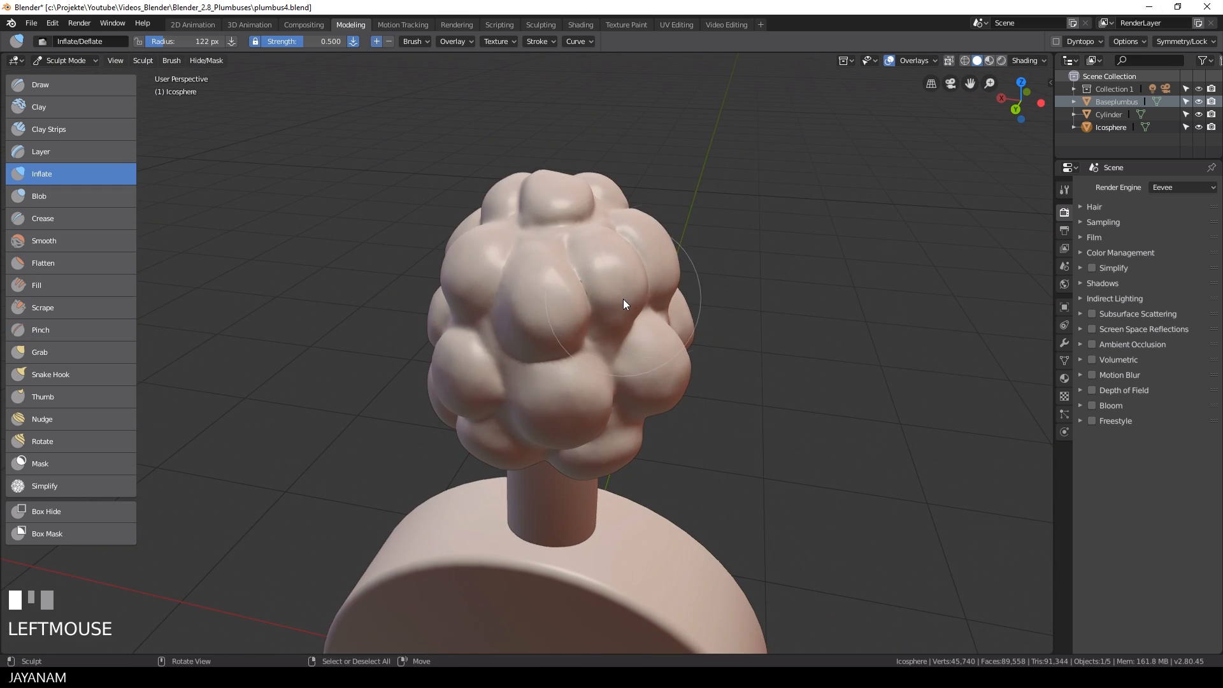
- Inflate the middle and lower bumps around the head with the 122 px brush
left_click(479, 350)
mouse_move(666, 376)
middle_mouse_down()
mouse_move(597, 349)
mouse_move(478, 358)
middle_mouse_up()
left_click(555, 354)
mouse_move(546, 301)
middle_mouse_down()
mouse_move(453, 326)
mouse_move(499, 242)
mouse_move(517, 391)
mouse_move(622, 354)
mouse_move(622, 376)
middle_mouse_up()
left_click(517, 391)
left_click(622, 377)
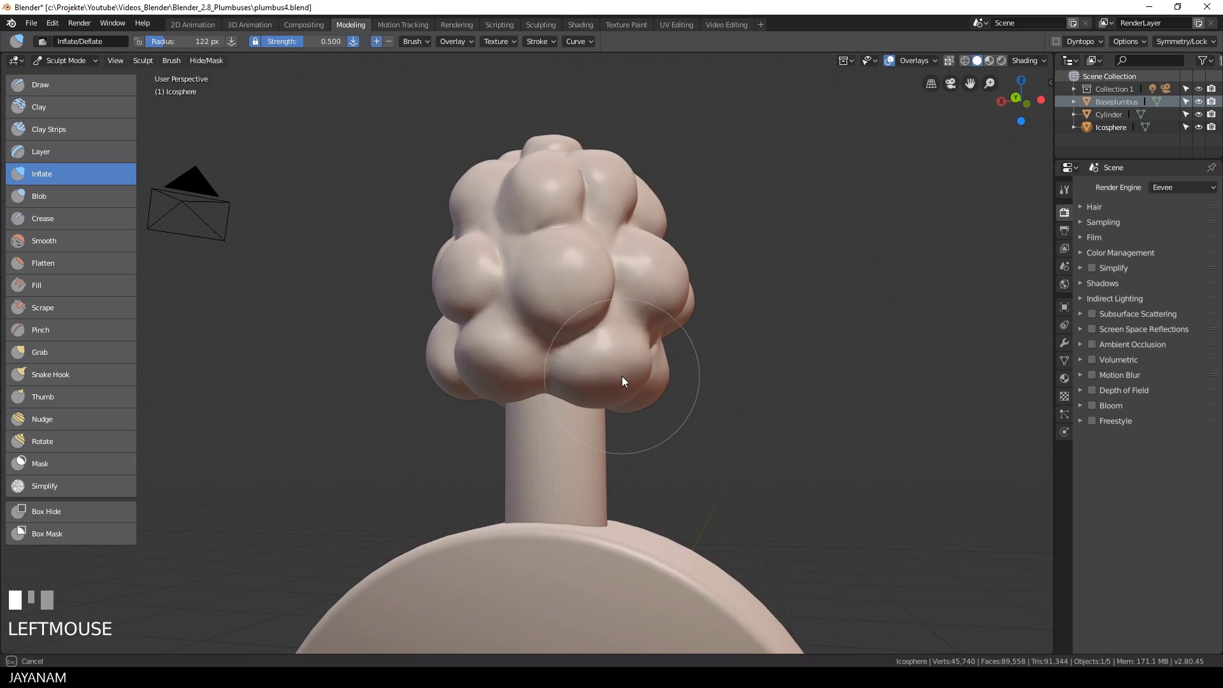
- Inflate the remaining side and lower bumps of the head with the 122 px brush
scroll(628, 261, "down", 2)
scroll(487, 223, "up", 2)
left_click(487, 224)
mouse_move(628, 261)
middle_mouse_down()
mouse_move(487, 224)
mouse_move(496, 362)
mouse_move(580, 311)
middle_mouse_up()
left_click(491, 225)
left_click(497, 362)
left_click(579, 311)
scroll(580, 311, "down", 7)
mouse_move(701, 439)
middle_mouse_down()
mouse_move(735, 362)
mouse_move(674, 282)
mouse_move(509, 306)
middle_mouse_up()
middle_click_drag(510, 306, 714, 331, "shift")
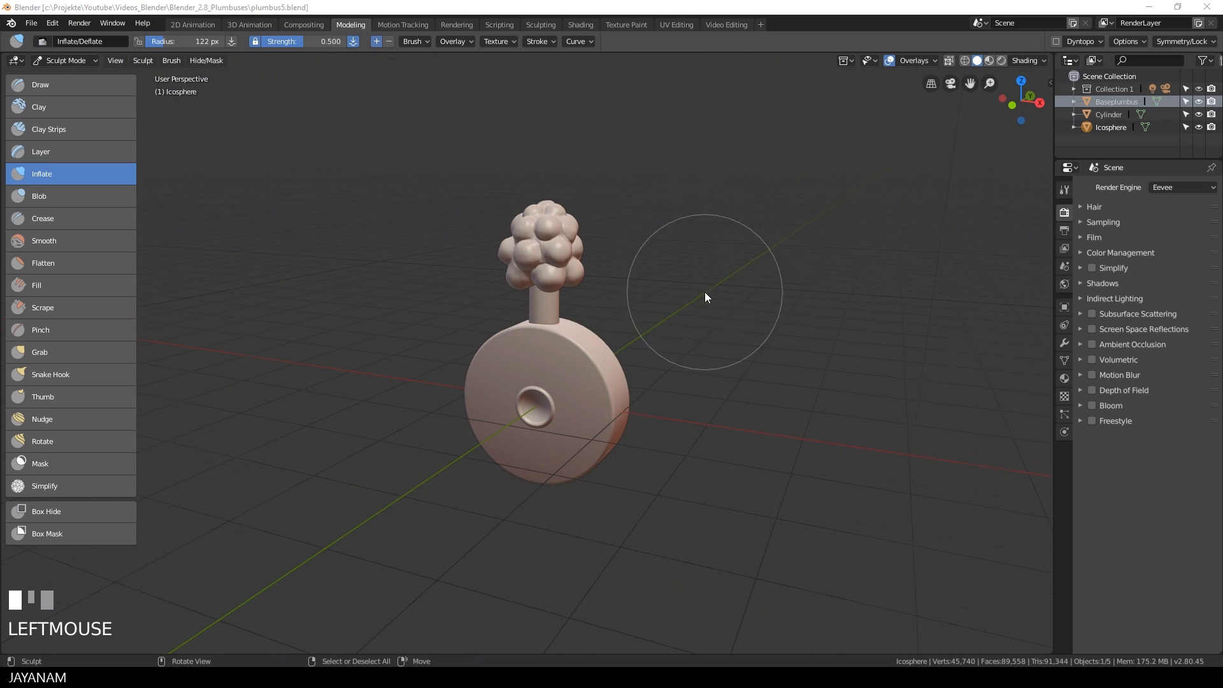
- Leave Sculpt Mode and look up "bool" in the add-on preferences to check that Bool Tool is enabled
key("Tab")
left_click(52, 23)
left_click(82, 175)
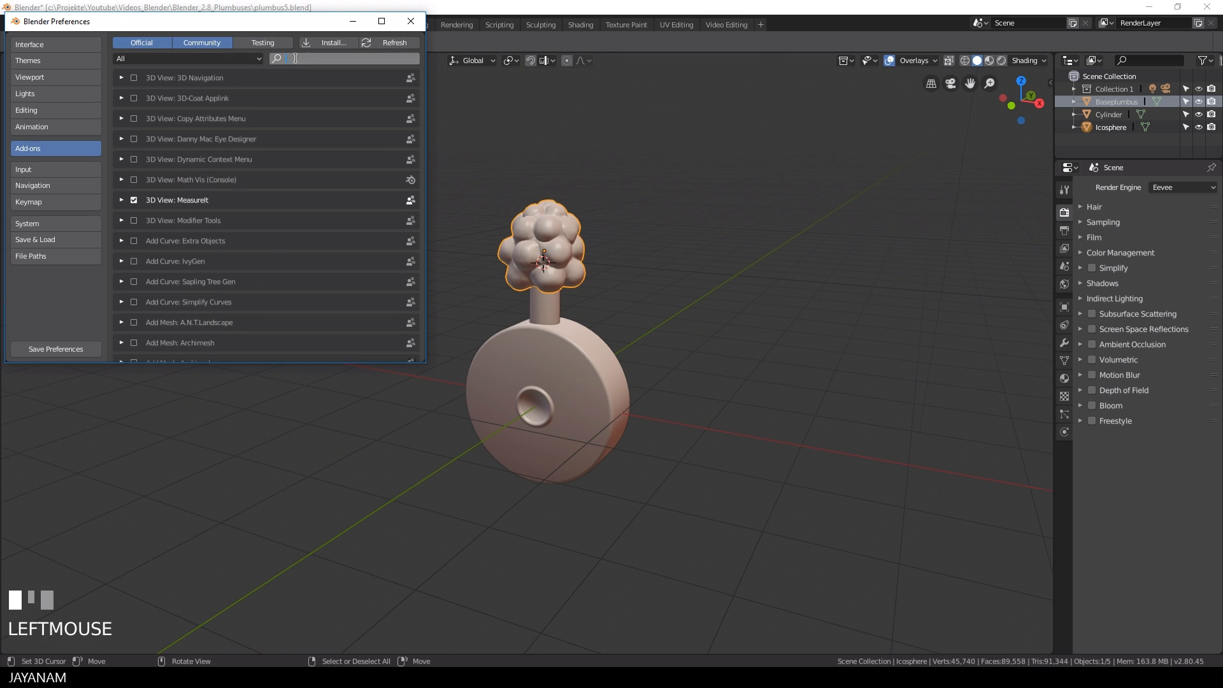
left_click(287, 58)
type("bool")
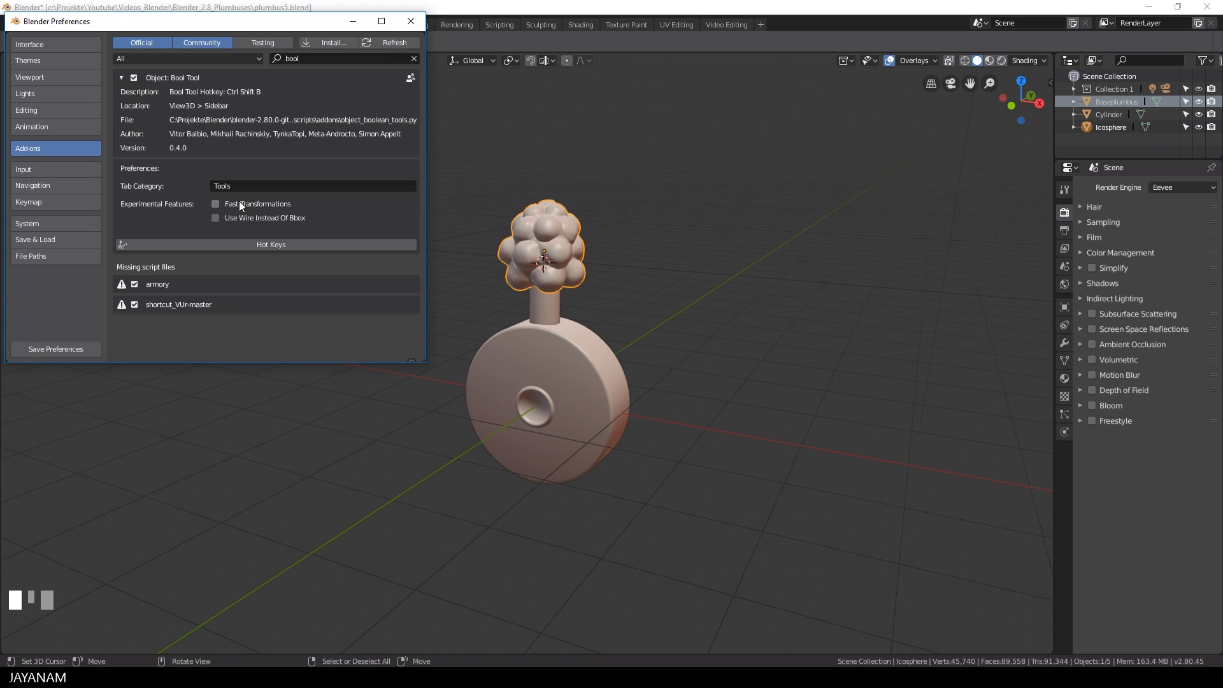
left_click(410, 21)
- Select the tube and the bumpy head and merge them with Bool Tool's Auto Boolean Union
scroll(560, 269, "up", 3)
right_click(560, 269)
right_click(567, 136, "shift")
key("n")
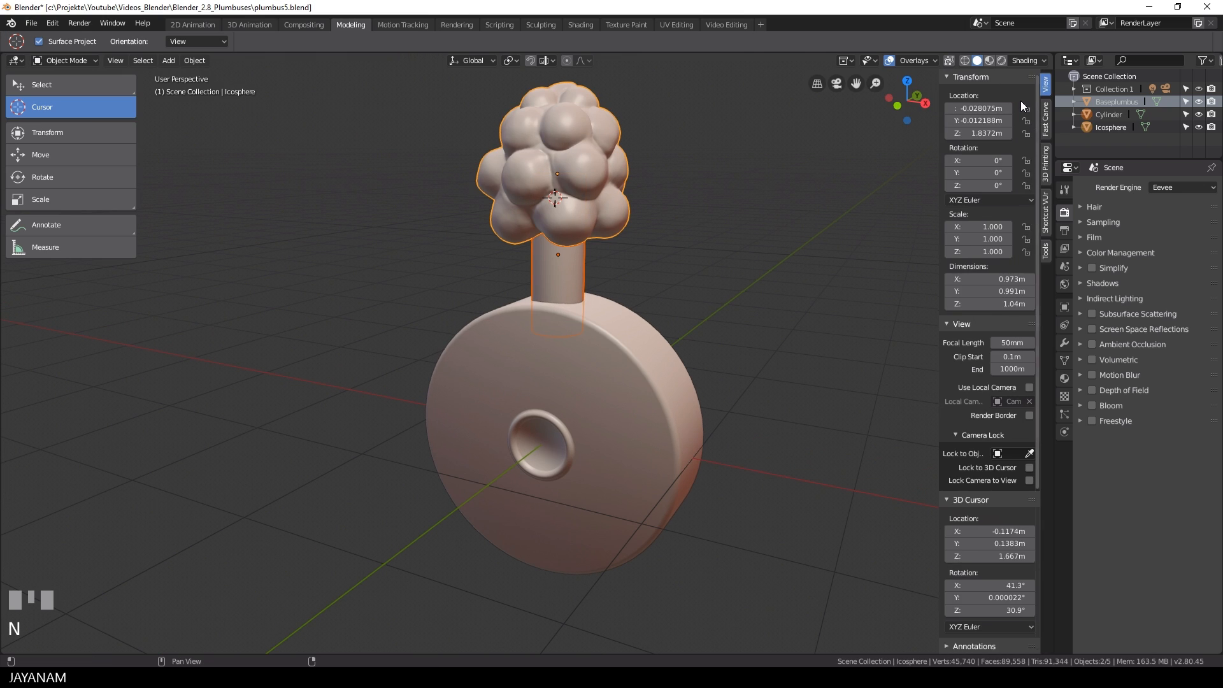
left_click(1045, 251)
left_click(995, 144)
middle_click_drag(640, 240, 636, 229)
scroll(637, 229, "up", 1)
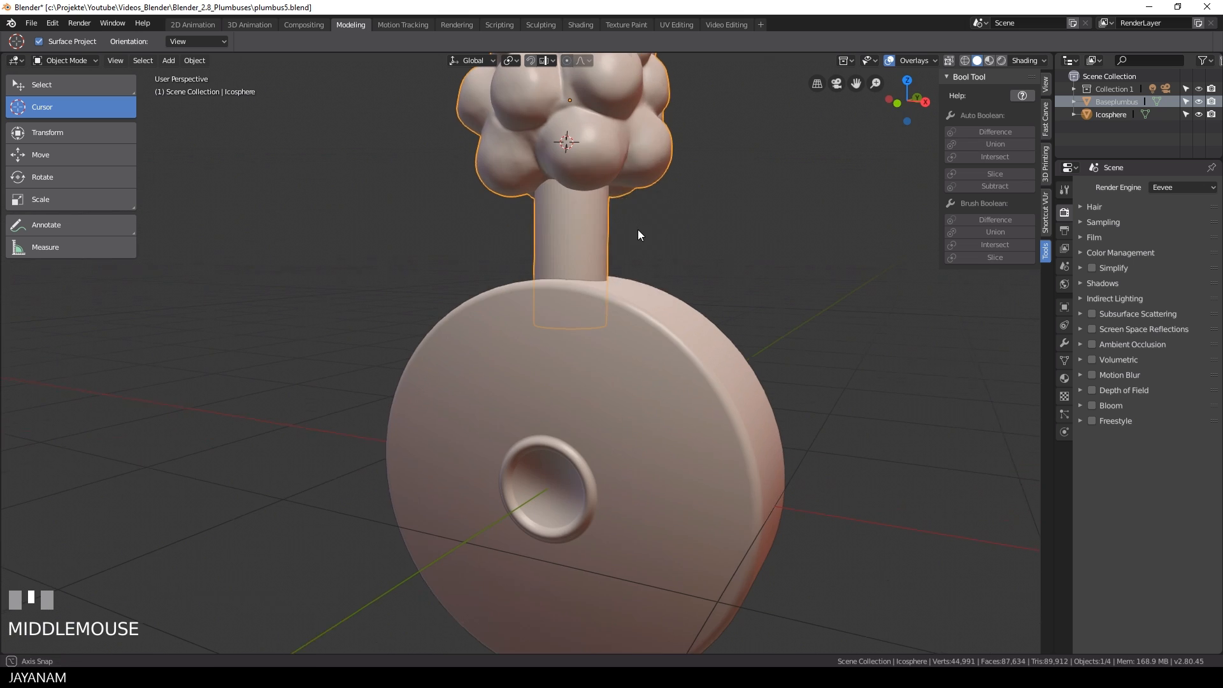
- Put the merged head and tube into Sculpt Mode and enable Dyntopo
key("ctrl+Tab")
left_click(646, 292)
middle_click_drag(706, 249, 656, 247)
scroll(648, 377, "up", 4)
mouse_move(656, 247)
middle_mouse_down("shift")
mouse_move(648, 377)
mouse_move(627, 406)
mouse_move(723, 344)
mouse_move(824, 338)
mouse_move(675, 373)
middle_mouse_up("shift")
key("Tab")
scroll(672, 376, "down", 1)
key("ctrl+Tab")
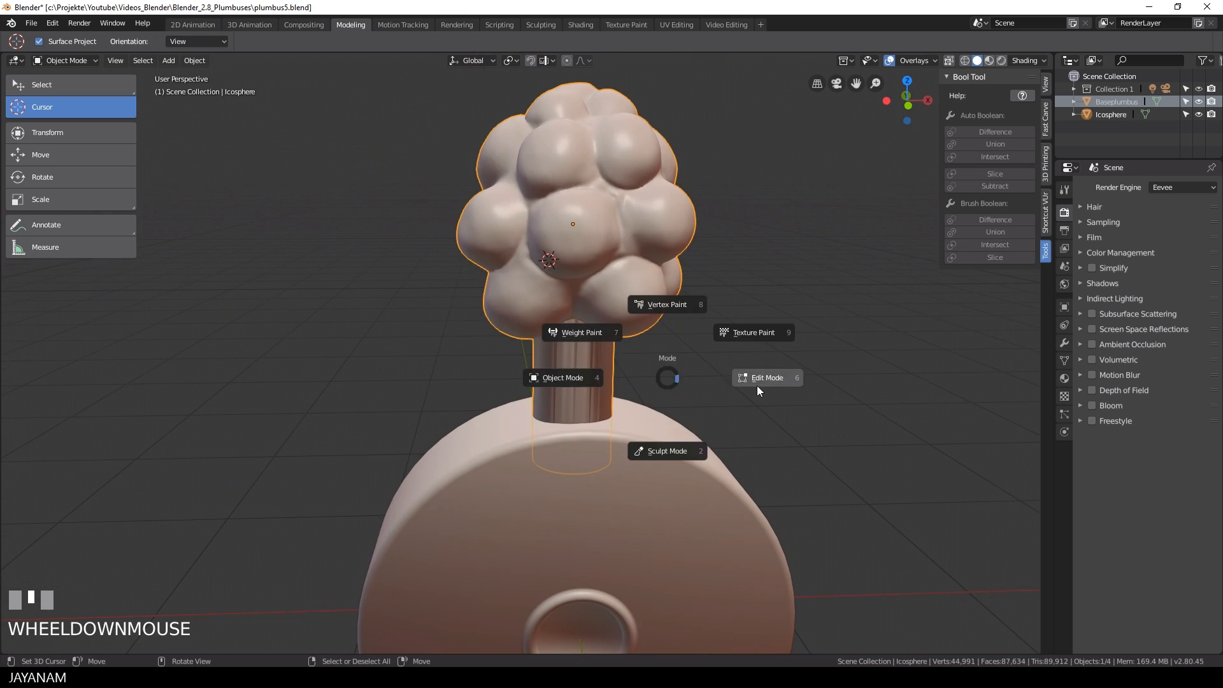
left_click(670, 446)
middle_click_drag(670, 439, 666, 425)
scroll(667, 424, "up", 2)
left_click(1056, 41)
left_click(980, 81)
- Undo a trial smoothing stroke and simplify the mesh where the tube meets the head with the Simplify brush
left_click_drag(586, 351, 647, 350, "shift")
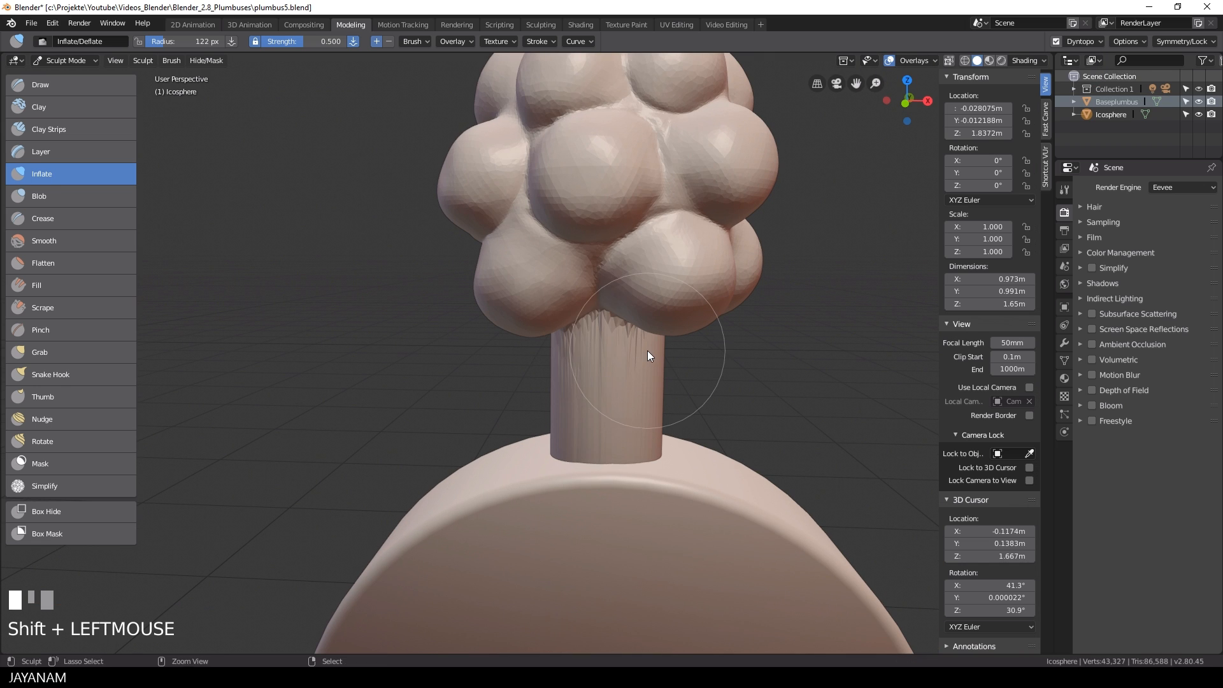
key("ctrl+z")
left_click(60, 491)
left_click(604, 385)
mouse_move(604, 385)
middle_mouse_down()
mouse_move(391, 361)
mouse_move(449, 357)
mouse_move(597, 258)
middle_mouse_up()
left_click(449, 358)
left_click_drag(597, 257, 647, 255)
- Smooth the joint between the head and the tube all the way around
scroll(647, 255, "down", 2)
mouse_move(647, 255)
middle_mouse_down()
mouse_move(492, 313)
mouse_move(553, 384)
mouse_move(709, 269)
mouse_move(529, 357)
middle_mouse_up()
scroll(553, 384, "up", 2)
mouse_move(528, 357)
left_mouse_down("shift")
mouse_move(510, 363)
mouse_move(536, 351)
left_mouse_up("shift")
middle_click_drag(535, 351, 488, 327)
left_click_drag(488, 327, 459, 274, "shift")
mouse_move(458, 274)
middle_mouse_down()
mouse_move(370, 293)
mouse_move(383, 401)
middle_mouse_up()
left_click_drag(382, 401, 396, 443, "shift")
scroll(395, 443, "down", 4)
mouse_move(395, 444)
middle_mouse_down()
mouse_move(429, 373)
mouse_move(524, 437)
middle_mouse_up()
left_click_drag(524, 437, 518, 441, "shift")
mouse_move(518, 441)
middle_mouse_down()
mouse_move(607, 448)
mouse_move(614, 409)
middle_mouse_up()
left_click_drag(614, 409, 579, 411, "shift")
scroll(598, 414, "down", 4)
mouse_move(580, 412)
middle_mouse_down()
mouse_move(599, 414)
mouse_move(502, 406)
mouse_move(676, 427)
middle_mouse_up()
left_click(502, 407, "shift")
- Return to Object Mode, select the disc base and save the file
key("ctrl+Tab")
scroll(643, 398, "down", 2)
right_click(459, 433)
scroll(678, 434, "up", 2)
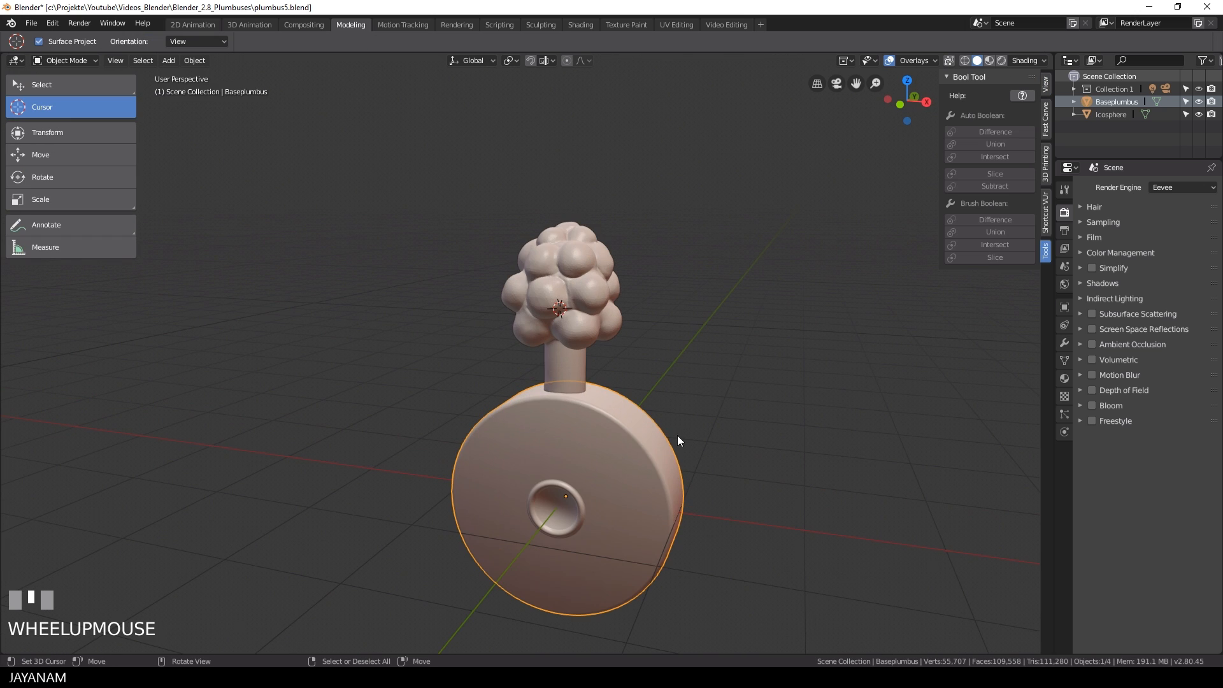
left_click(30, 23)
left_click(51, 124)
- Add the head and tube to the selection and merge them with the disc base using Auto Boolean Union
scroll(621, 408, "down", 1)
middle_click_drag(580, 431, 579, 365, "shift")
right_click(573, 267, "shift")
left_click(986, 143)
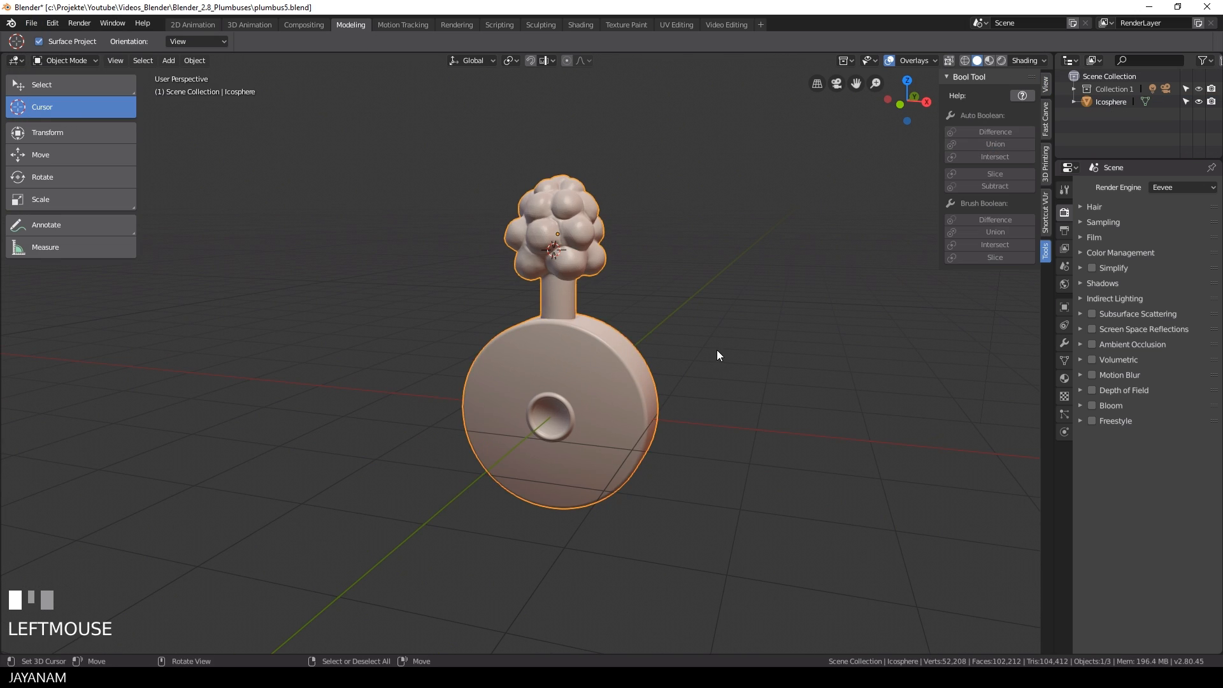
- Put the fully merged plumbus into Sculpt Mode and enable Dyntopo
scroll(716, 349, "up", 1)
scroll(716, 349, "down", 1)
mouse_move(715, 349)
middle_mouse_down()
mouse_move(517, 303)
mouse_move(662, 268)
middle_mouse_up()
scroll(597, 314, "up", 2)
key("Tab")
scroll(601, 315, "up", 2)
left_click(517, 283)
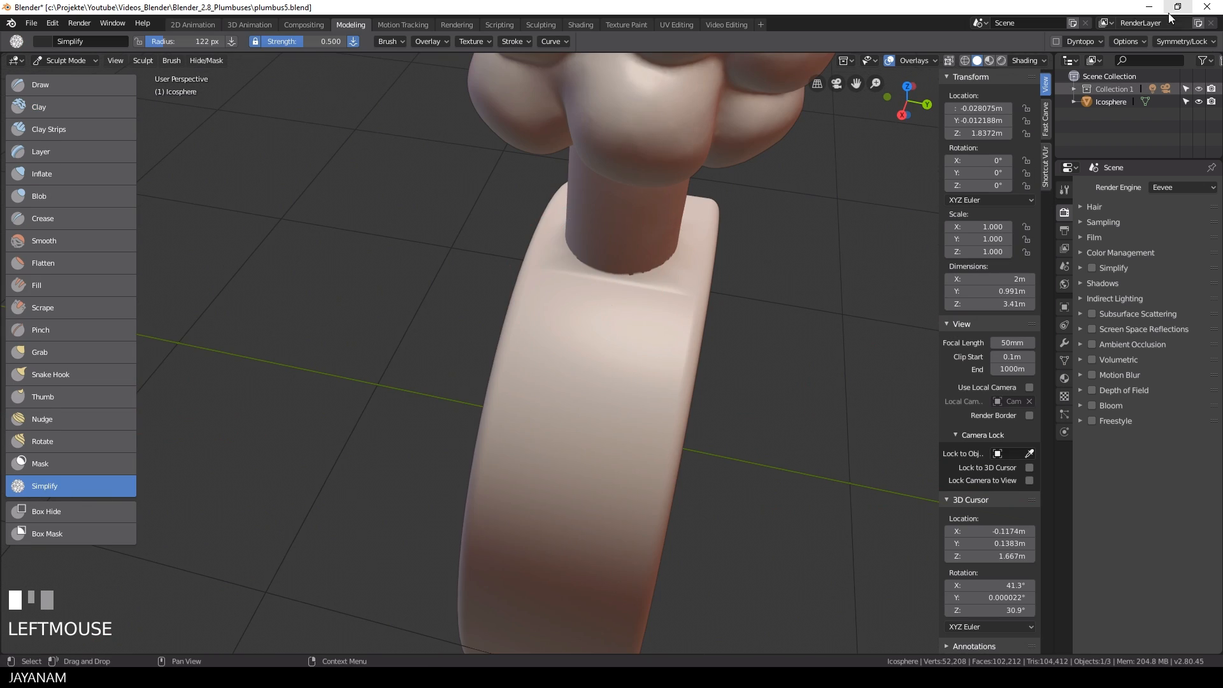
left_click(1057, 41)
left_click(1032, 76)
- Simplify and smooth the seam between the tube and the disc's rim on all sides
middle_click_drag(744, 192, 790, 167)
left_click_drag(643, 219, 598, 222, "shift")
middle_click_drag(720, 236, 661, 245)
left_click_drag(661, 245, 653, 253)
mouse_move(650, 253)
middle_mouse_down()
mouse_move(426, 266)
mouse_move(347, 254)
middle_mouse_up()
mouse_move(479, 202)
left_mouse_down()
mouse_move(495, 201)
mouse_move(414, 236)
left_mouse_up()
mouse_move(407, 245)
middle_mouse_down()
mouse_move(484, 283)
mouse_move(589, 306)
middle_mouse_up()
left_click_drag(590, 305, 535, 304, "shift")
middle_click_drag(535, 304, 614, 364)
left_click(614, 364, "shift")
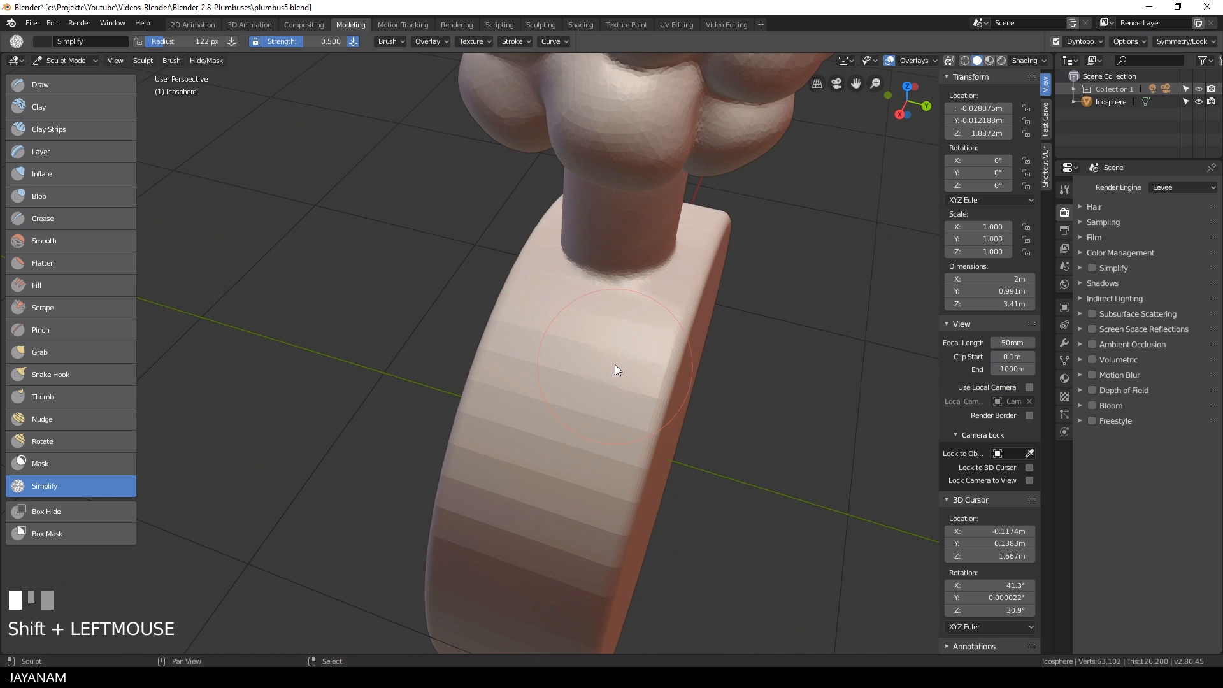
middle_click_drag(535, 344, 603, 223)
left_click_drag(602, 223, 602, 225, "shift")
scroll(652, 339, "down", 4)
mouse_move(601, 226)
middle_mouse_down()
mouse_move(652, 338)
mouse_move(593, 282)
middle_mouse_up()
scroll(827, 334, "down", 1)
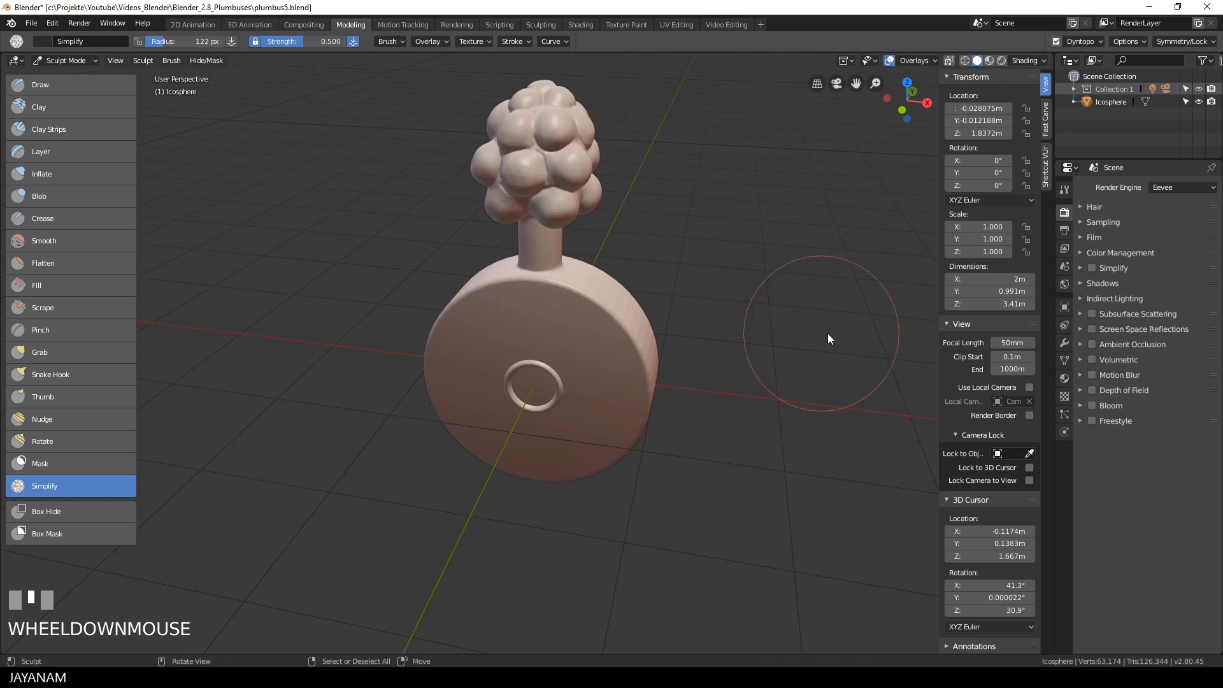
- Run the Simplify brush over the disc's flat back face and inspect the mesh with the wireframe overlay briefly switched on
middle_click_drag(827, 334, 549, 318)
scroll(517, 391, "up", 3)
mouse_move(517, 391)
left_mouse_down()
mouse_move(566, 403)
mouse_move(495, 336)
left_mouse_up()
left_click(920, 61)
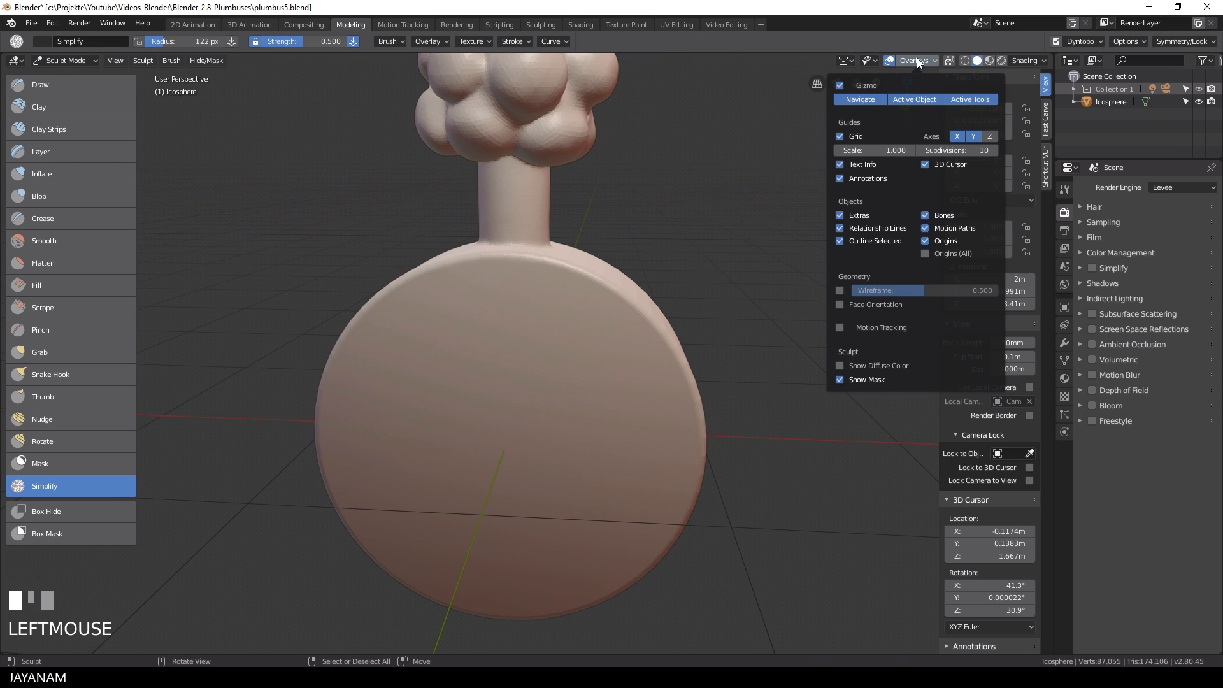
left_click(839, 292)
left_click(839, 292)
scroll(464, 391, "up", 2)
scroll(555, 418, "down", 5)
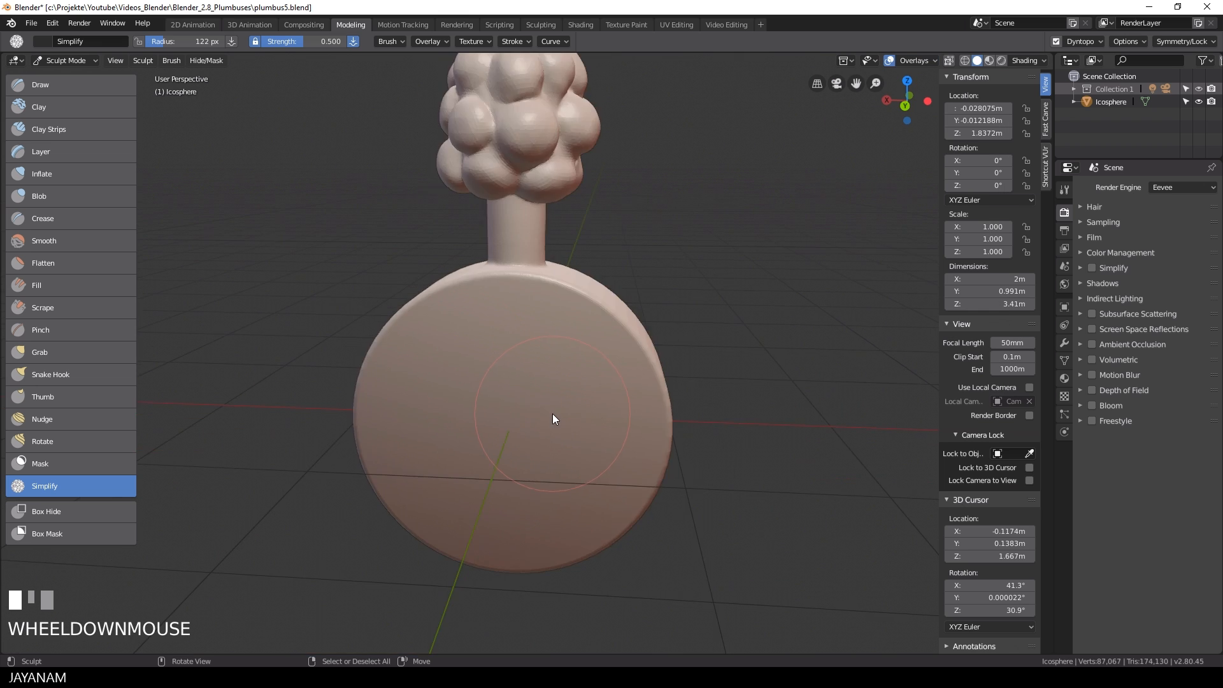
scroll(623, 431, "up", 2)
middle_click_drag(399, 415, 510, 419)
key("F3")
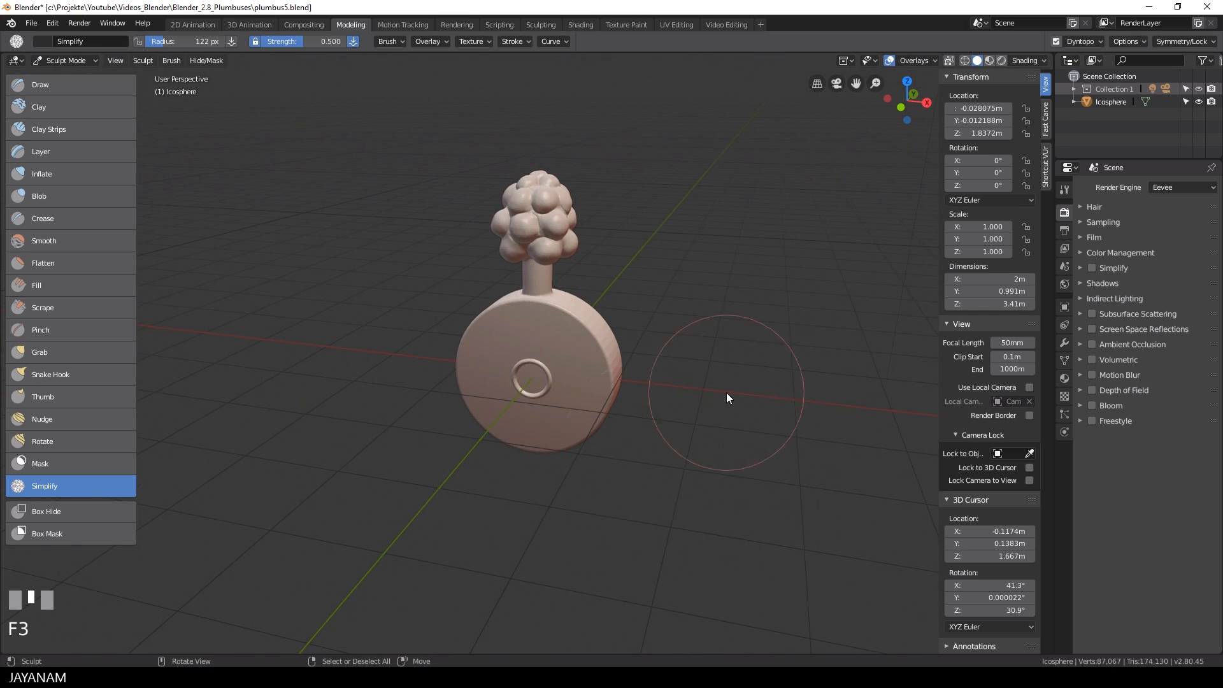
- Smooth a spot on the disc's side and return to Object Mode
middle_click_drag(726, 398, 606, 331)
scroll(606, 331, "up", 3)
left_click(620, 410, "shift")
key("Tab")
scroll(703, 422, "down", 3)
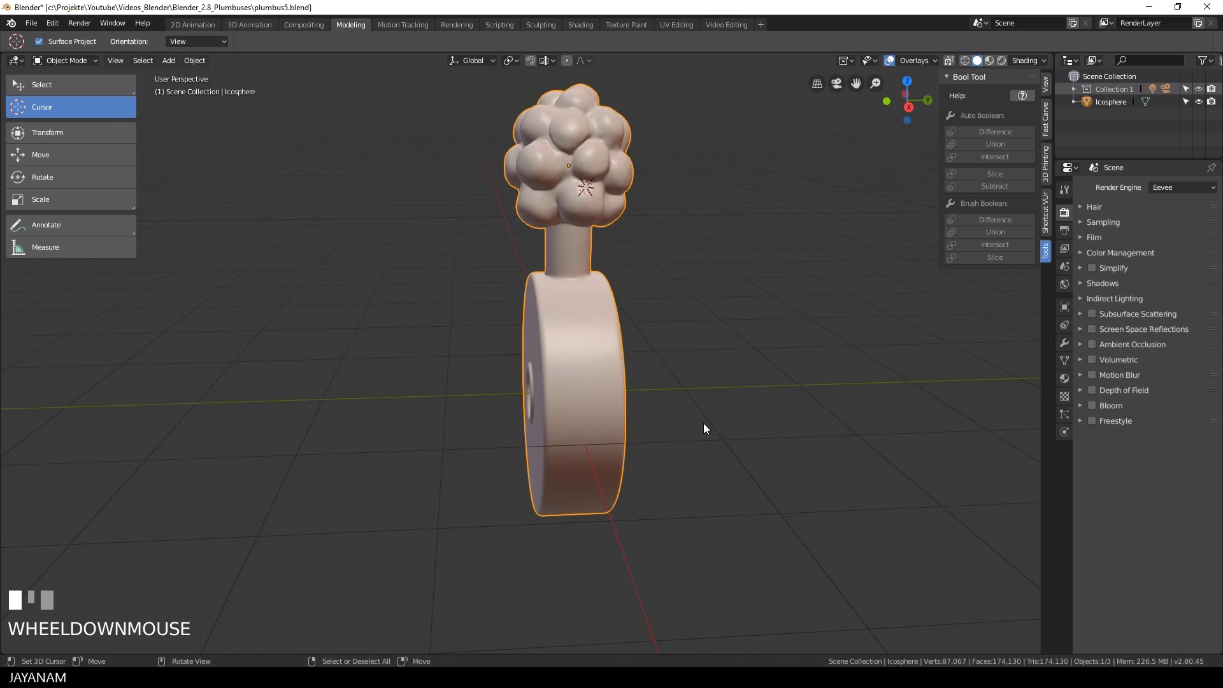
- Re-enter Sculpt Mode and smooth the disc's front face below the tube
middle_click_drag(703, 423, 697, 319)
scroll(579, 265, "up", 3)
key("Tab")
left_click(587, 225)
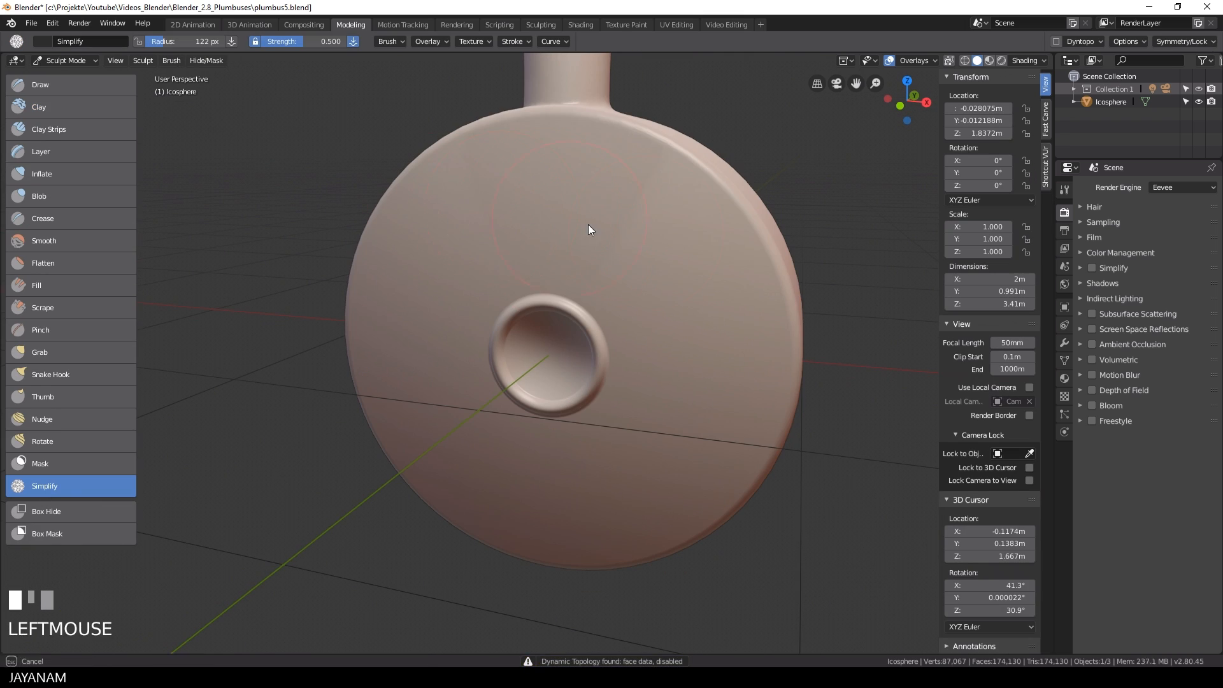
left_click(526, 198, "shift")
middle_click_drag(526, 199, 567, 278)
scroll(674, 208, "down", 2)
middle_click_drag(675, 208, 670, 246)
- Add an ico sphere with 4 subdivisions and 0.41 m radius on the disc's upper back, and move it outward to about Y 1.14 m
key("KP_5")
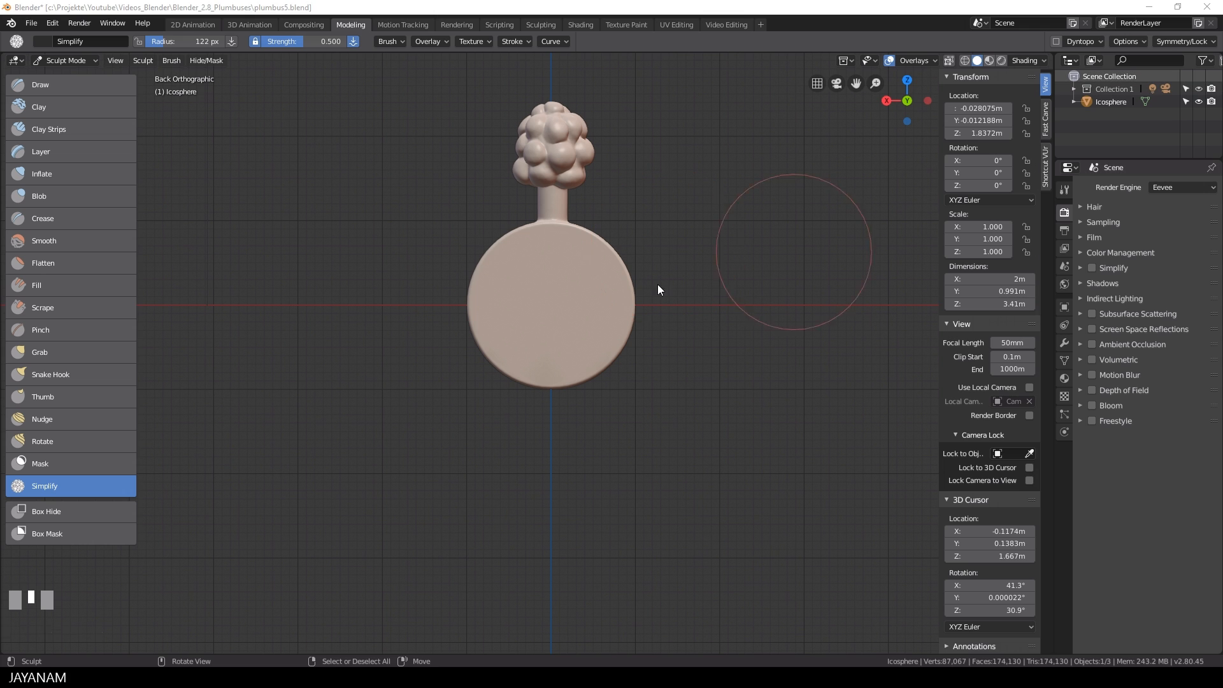
key("Tab")
left_click(551, 271)
key("shift+a")
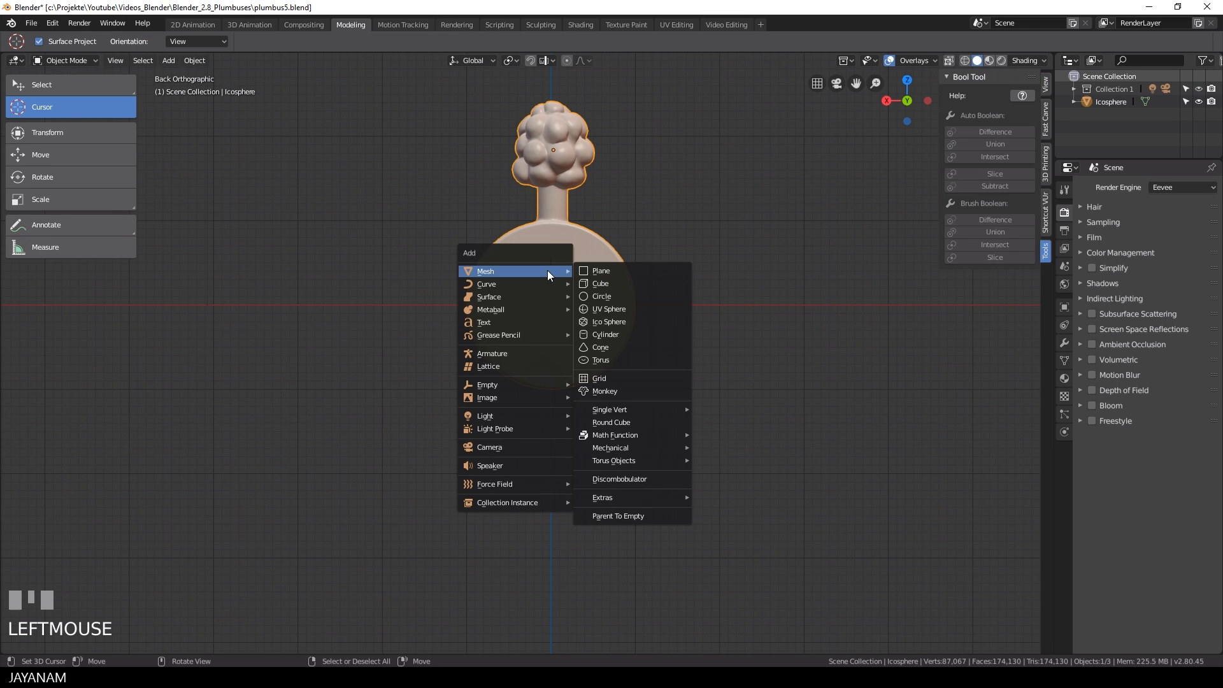
left_click(640, 322)
middle_click_drag(641, 323, 572, 260)
scroll(572, 260, "up", 2)
scroll(560, 271, "down", 2)
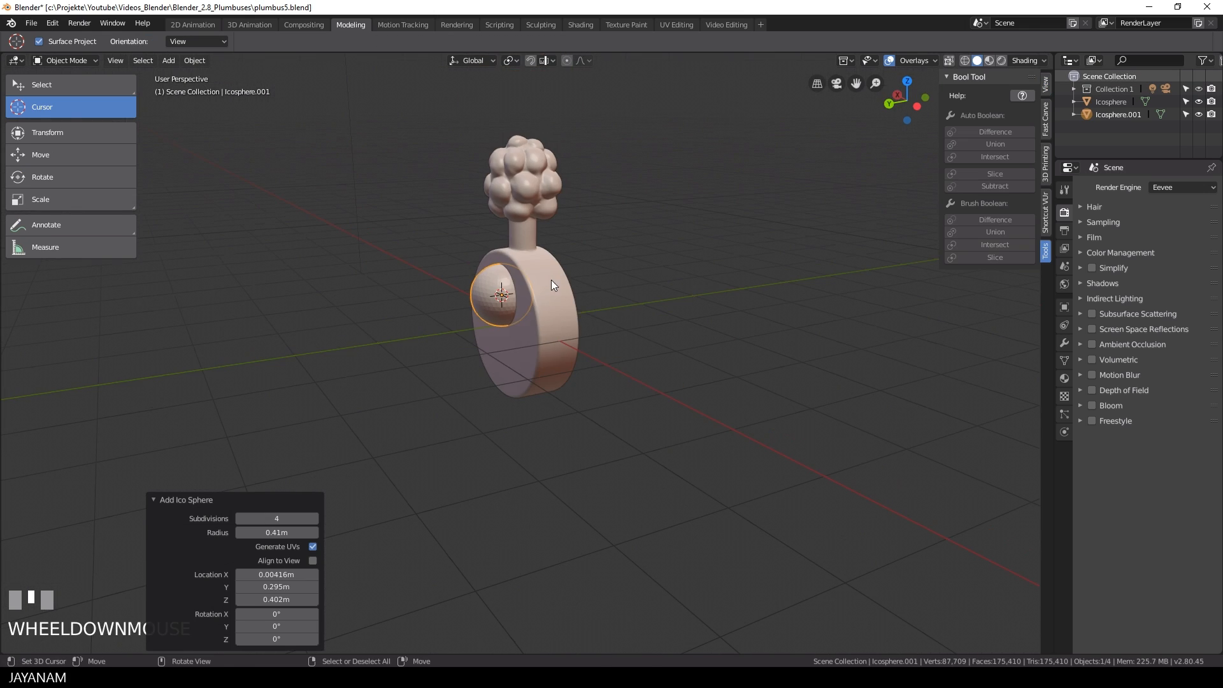
key("g")
left_click(491, 283)
- Put the new sphere into Sculpt Mode with Dyntopo enabled and push in its outer side with the 122 px Grab brush
key("Tab")
left_click(1056, 42)
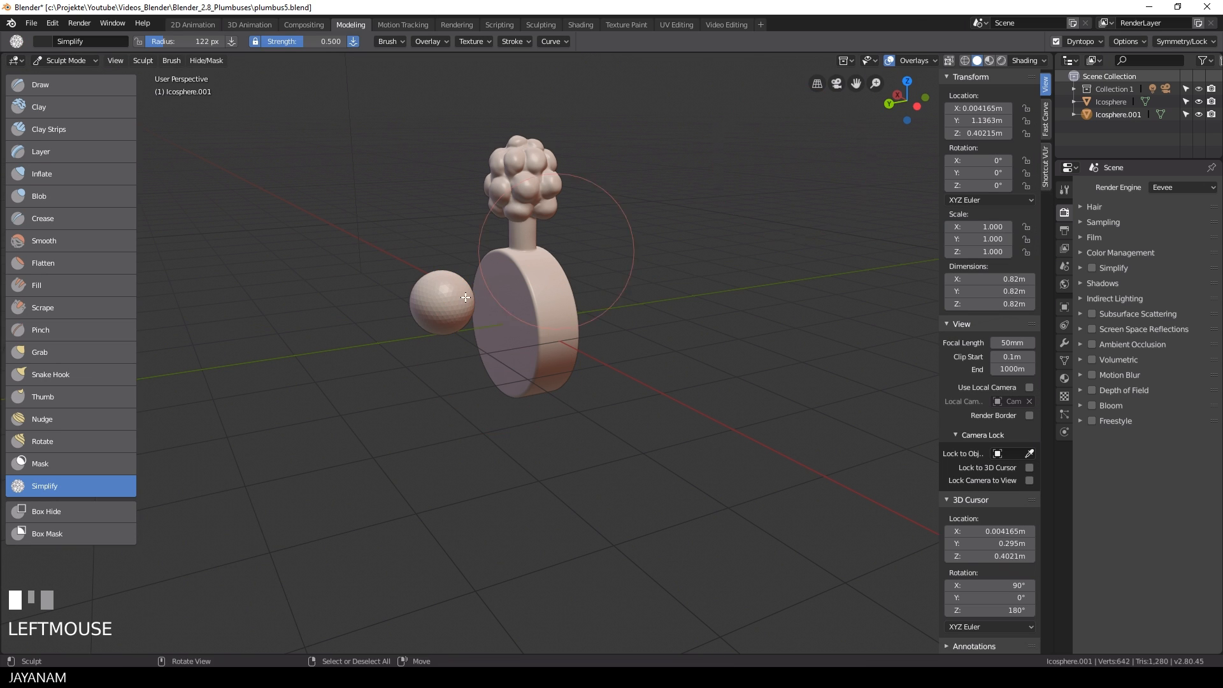
scroll(573, 191, "up", 4)
left_click(60, 352)
middle_click_drag(319, 273, 523, 295)
mouse_move(764, 302)
left_mouse_down()
mouse_move(705, 281)
mouse_move(668, 308)
left_mouse_up()
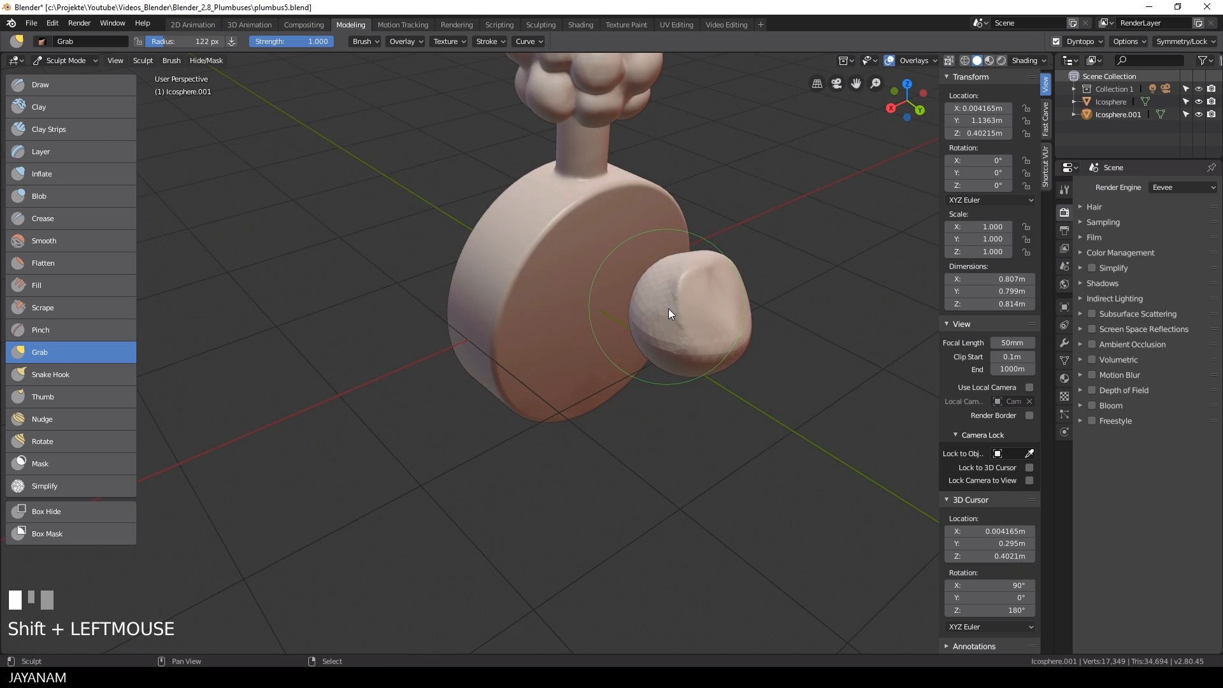
- Flatten and reshape the sphere into a thinner blob with Grab strokes from several sides, smoothing its surface
middle_click_drag(667, 309, 559, 295)
mouse_move(431, 281)
left_mouse_down()
mouse_move(411, 281)
mouse_move(423, 309)
left_mouse_up()
mouse_move(423, 308)
middle_mouse_down()
mouse_move(383, 303)
mouse_move(362, 280)
middle_mouse_up()
mouse_move(398, 245)
left_mouse_down()
mouse_move(380, 282)
mouse_move(353, 216)
left_mouse_up()
mouse_move(353, 216)
middle_mouse_down()
mouse_move(438, 201)
mouse_move(497, 214)
middle_mouse_up()
mouse_move(538, 262)
left_mouse_down("shift")
mouse_move(526, 264)
mouse_move(545, 264)
mouse_move(533, 312)
left_mouse_up("shift")
left_click(1081, 42)
middle_click_drag(475, 287, 685, 272)
left_click_drag(685, 271, 701, 258)
mouse_move(701, 267)
left_mouse_down("shift")
mouse_move(703, 284)
mouse_move(683, 275)
left_mouse_up("shift")
- Return to Object Mode, select the blob and apply its scale
key("ctrl+Tab")
left_click(601, 278)
right_click(725, 289)
key("ctrl+a")
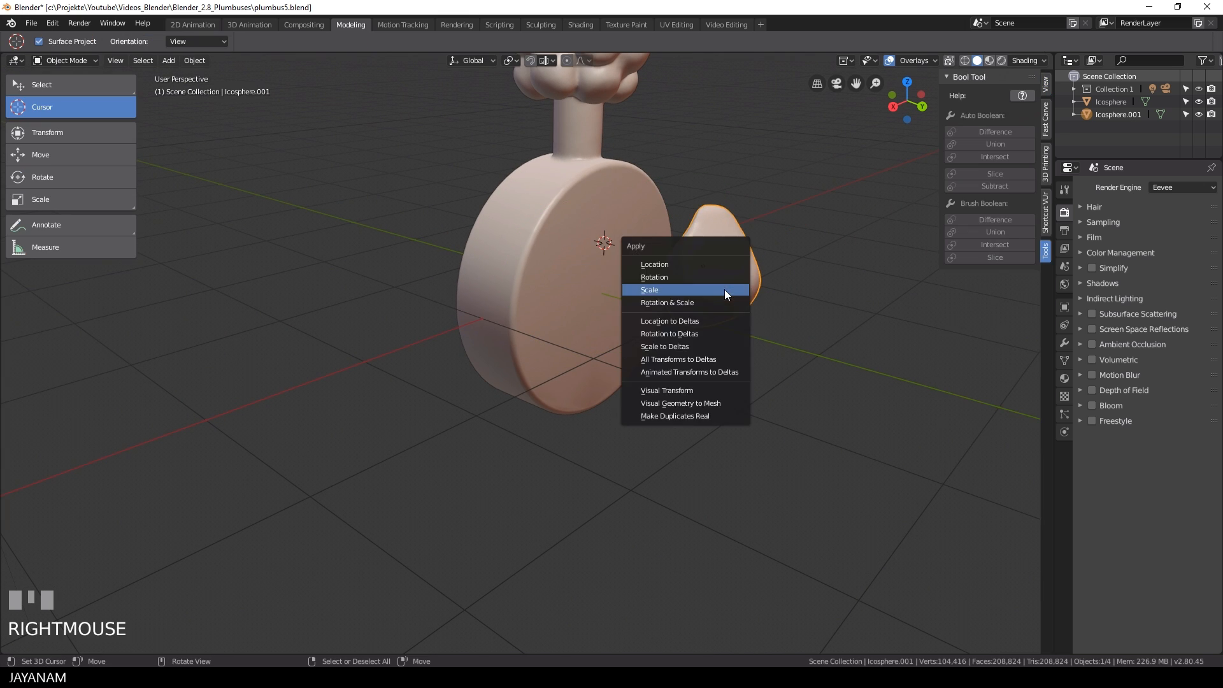
left_click(724, 289)
- Put the blob back into Sculpt Mode and widen it by reshaping both sides with the 122 px Grab brush
key("Tab")
middle_click_drag(748, 358, 414, 258)
left_click_drag(414, 258, 437, 254)
middle_click_drag(437, 255, 510, 240)
left_click_drag(479, 232, 491, 232)
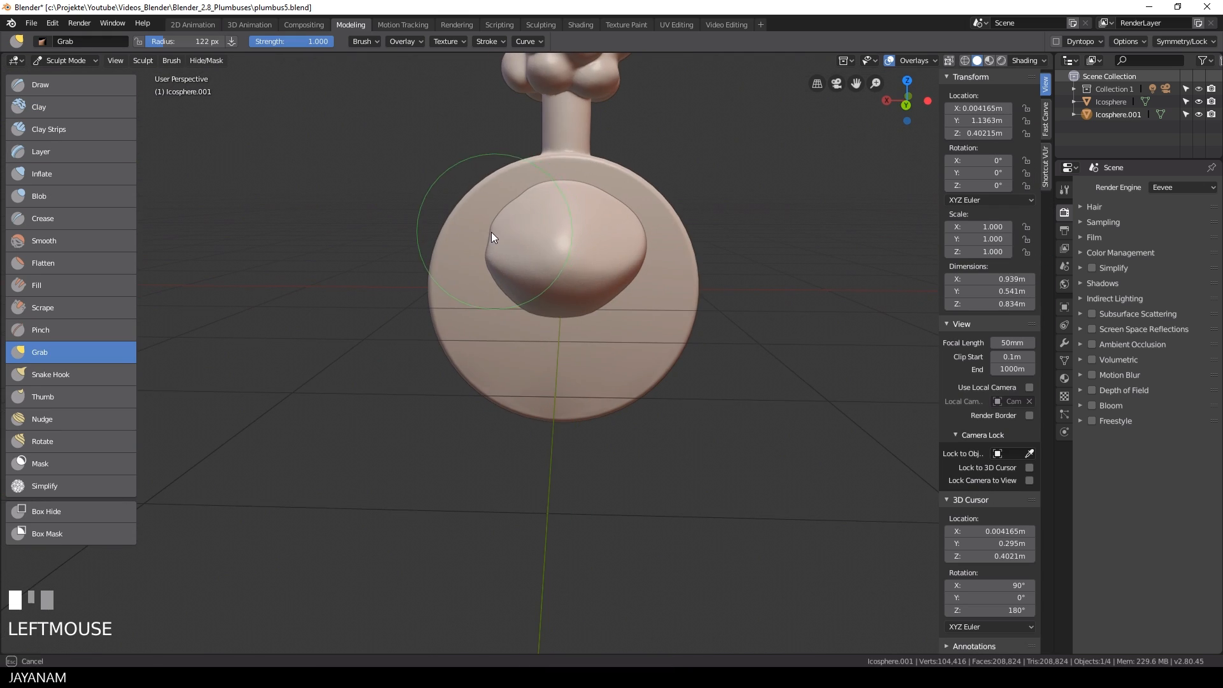
middle_click_drag(637, 232, 666, 239, "alt")
scroll(666, 240, "up", 2)
left_click_drag(622, 236, 560, 236)
- Reshape the blob's lower half from behind and below with more Grab strokes, to about 1.07 × 0.55 × 0.99 m
mouse_move(559, 235)
middle_mouse_down()
mouse_move(655, 291)
mouse_move(579, 273)
middle_mouse_up()
scroll(550, 277, "up", 4)
mouse_move(538, 242)
left_mouse_down()
mouse_move(522, 243)
mouse_move(529, 221)
left_mouse_up()
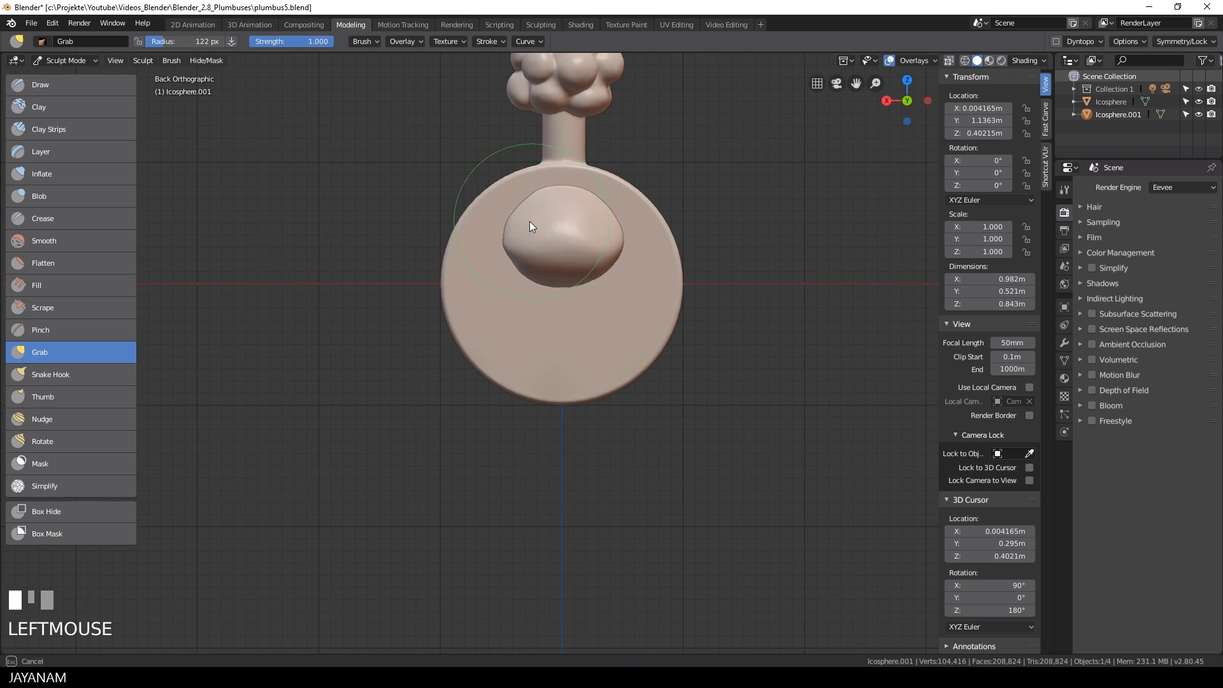
mouse_move(532, 261)
middle_mouse_down()
mouse_move(629, 262)
mouse_move(546, 258)
middle_mouse_up()
left_click_drag(545, 257, 544, 236)
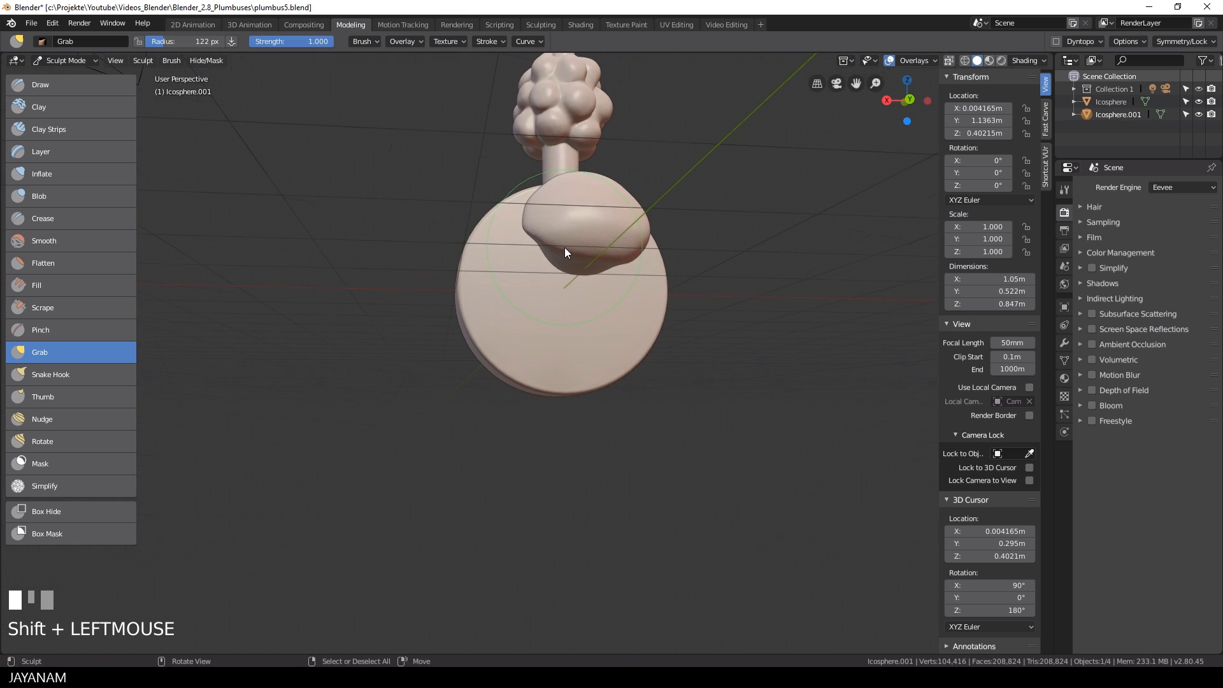
middle_click_drag(564, 247, 660, 270)
mouse_move(660, 270)
left_mouse_down()
mouse_move(633, 261)
mouse_move(660, 277)
left_mouse_up()
- Enable Dyntopo for the blob and widen its lower side with a further Grab stroke to about 1.12 m
left_click(1056, 41)
left_click(1092, 45)
left_click(1030, 175)
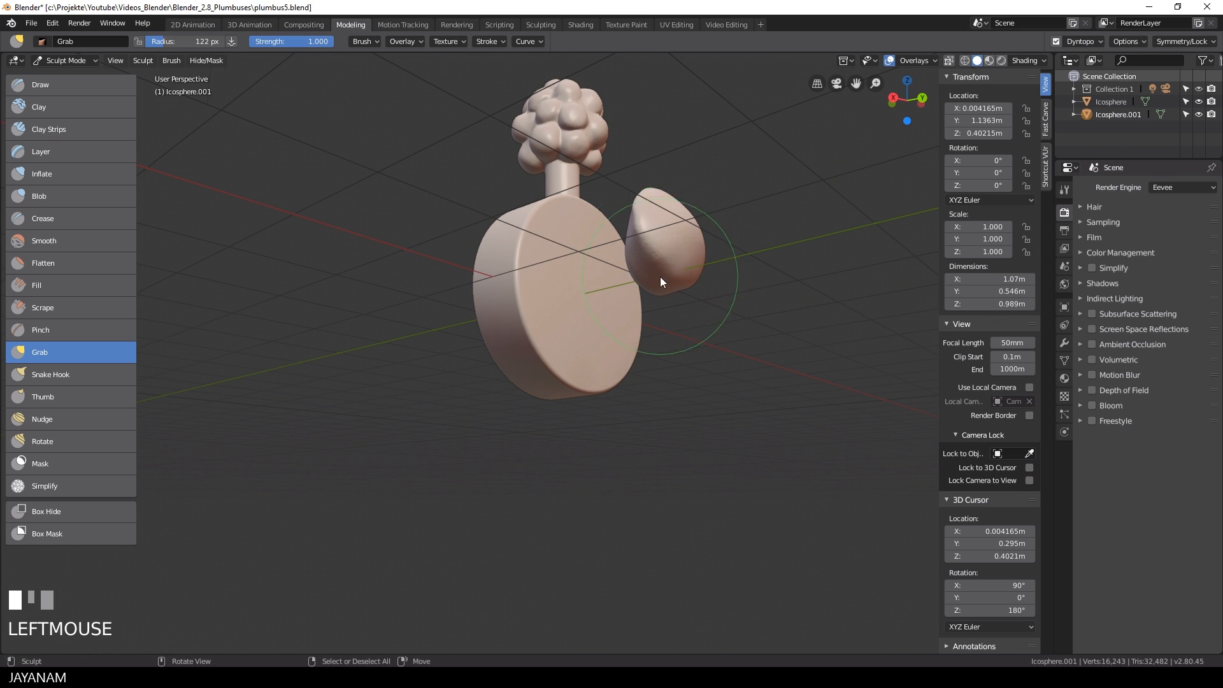
middle_click_drag(651, 258, 584, 303)
left_click_drag(599, 301, 616, 296)
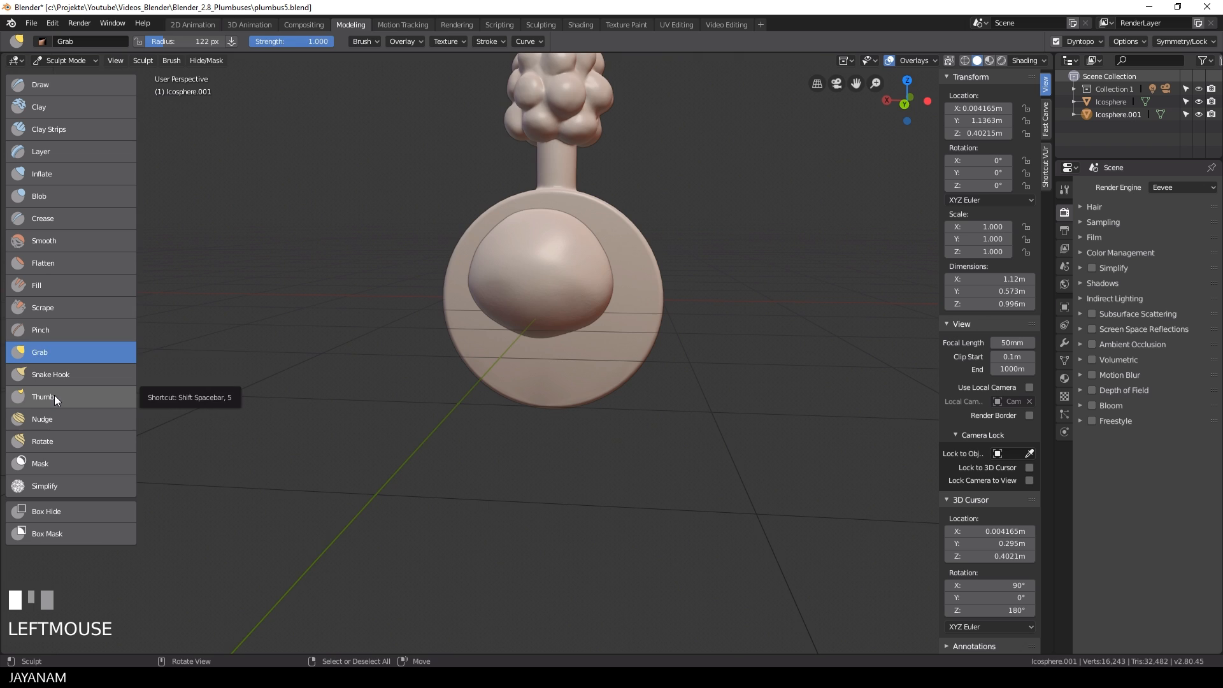
- Mask a round spot on the blob's lower back with the 65 px Mask brush and invert the mask
left_click(55, 463)
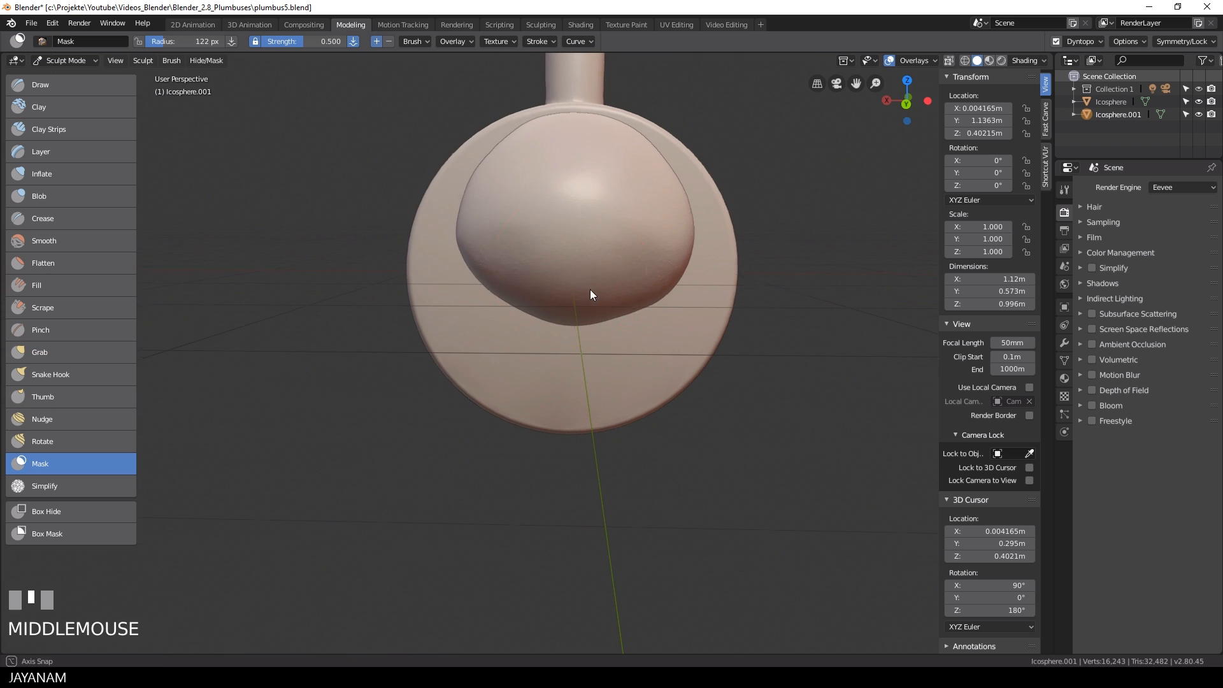
key("f")
left_click(539, 274)
left_click_drag(572, 260, 577, 257)
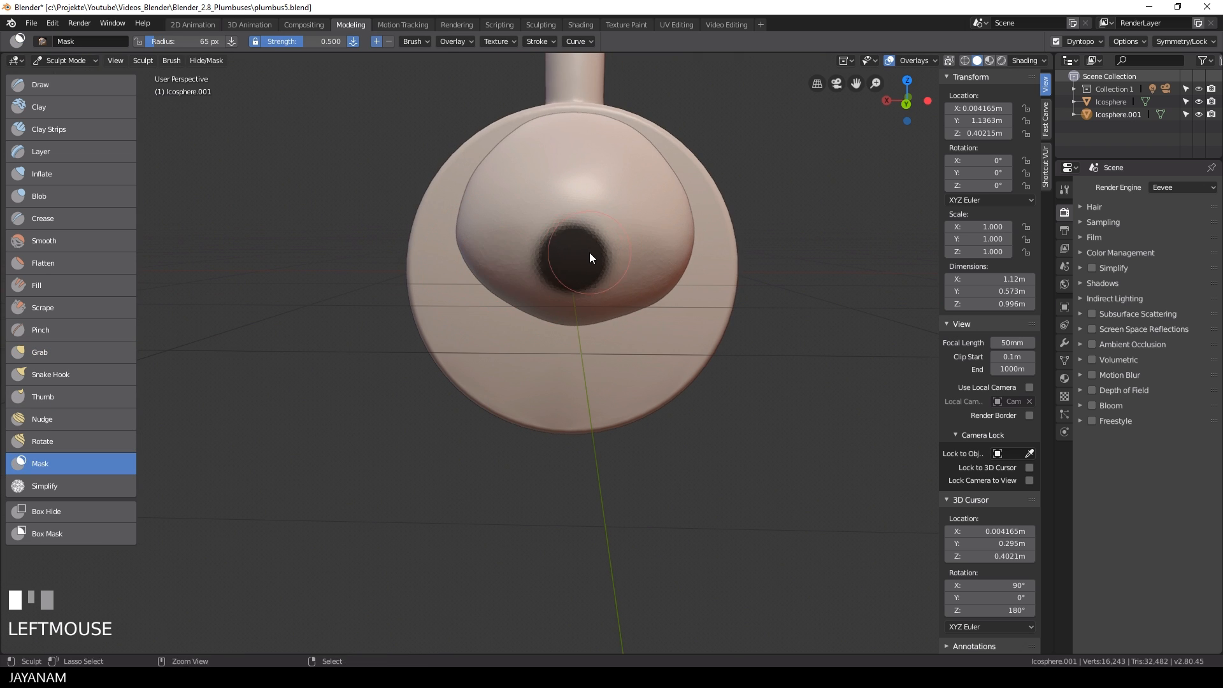
key("ctrl+i")
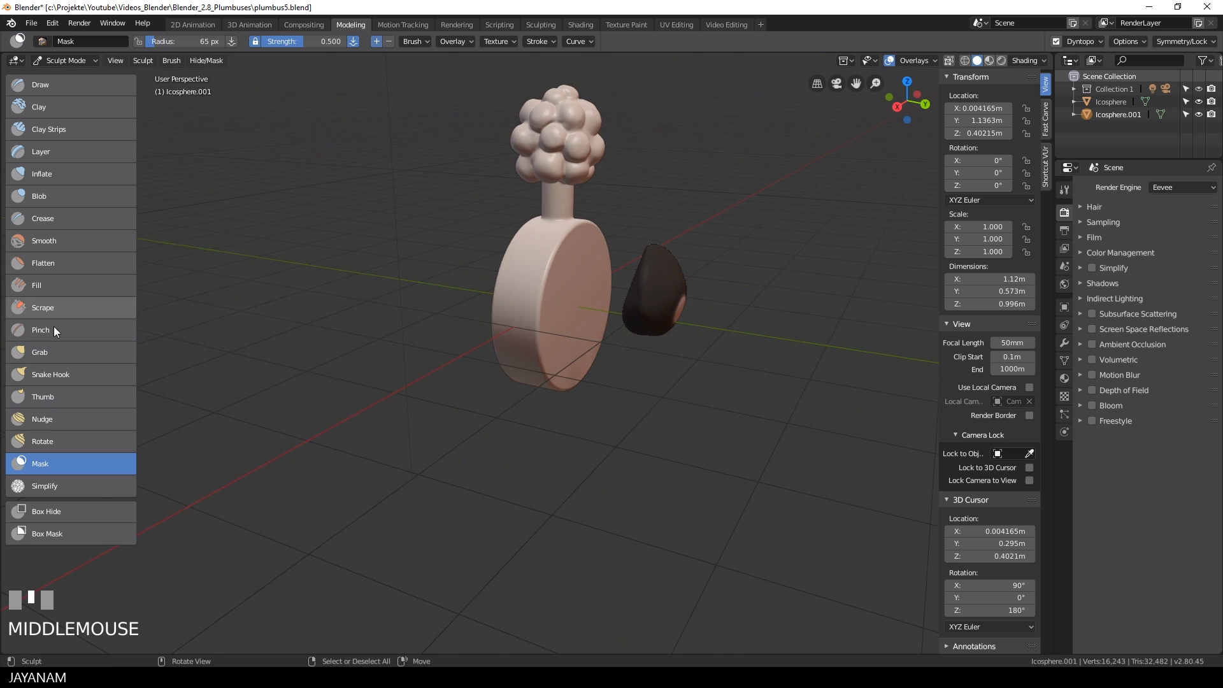
- Pull the unmasked spot outward and down into a drooping stalk with the 65 px Grab and Snake Hook brushes
left_click(129, 357)
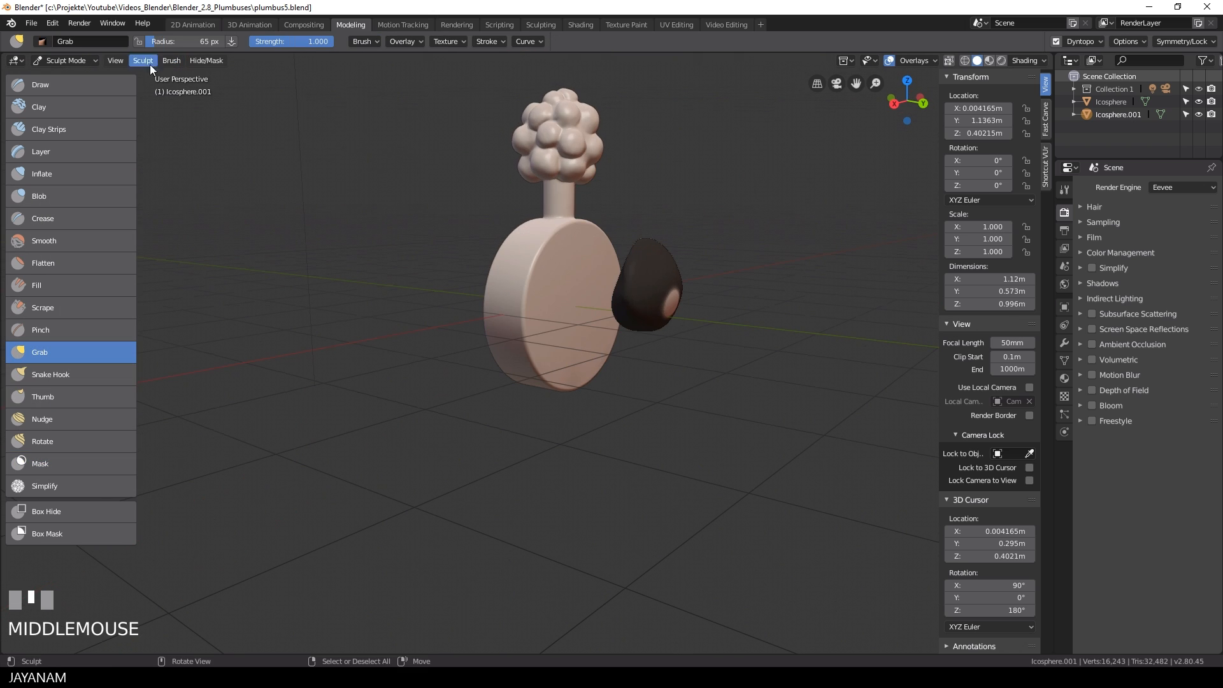
left_click_drag(671, 304, 678, 318)
middle_click_drag(679, 317, 778, 318)
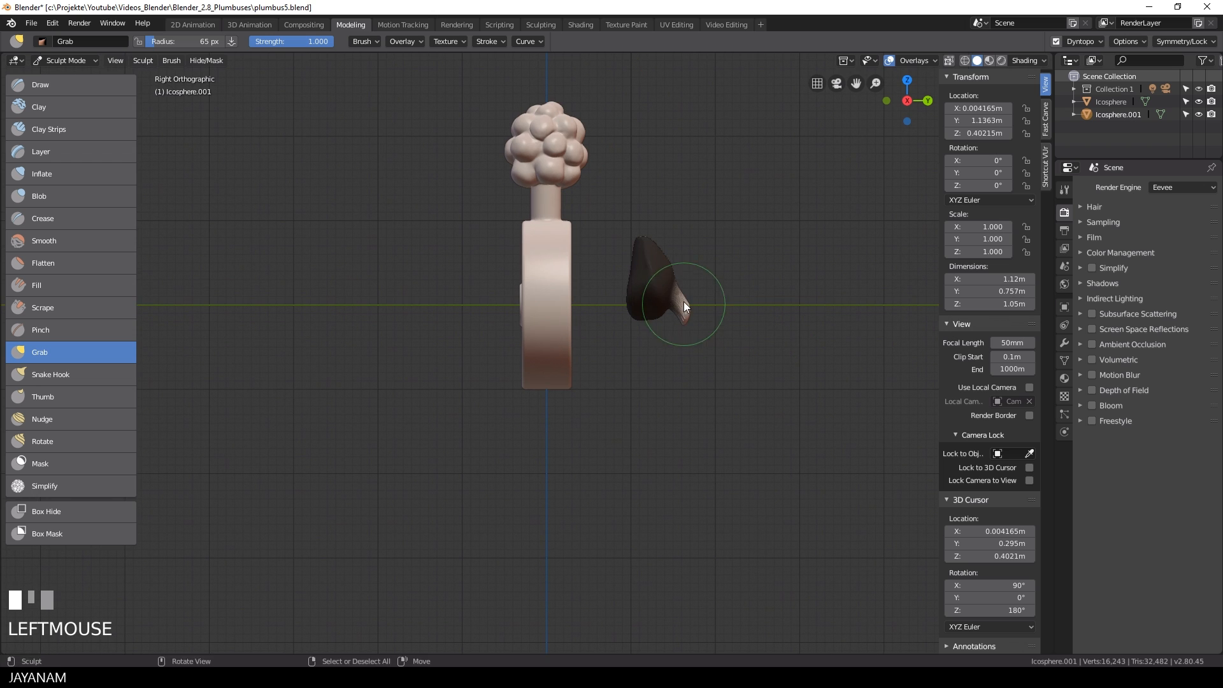
left_click_drag(683, 301, 682, 342)
left_click(51, 374)
mouse_move(683, 342)
middle_mouse_down()
mouse_move(616, 328)
mouse_move(586, 336)
middle_mouse_up()
scroll(586, 336, "up", 2)
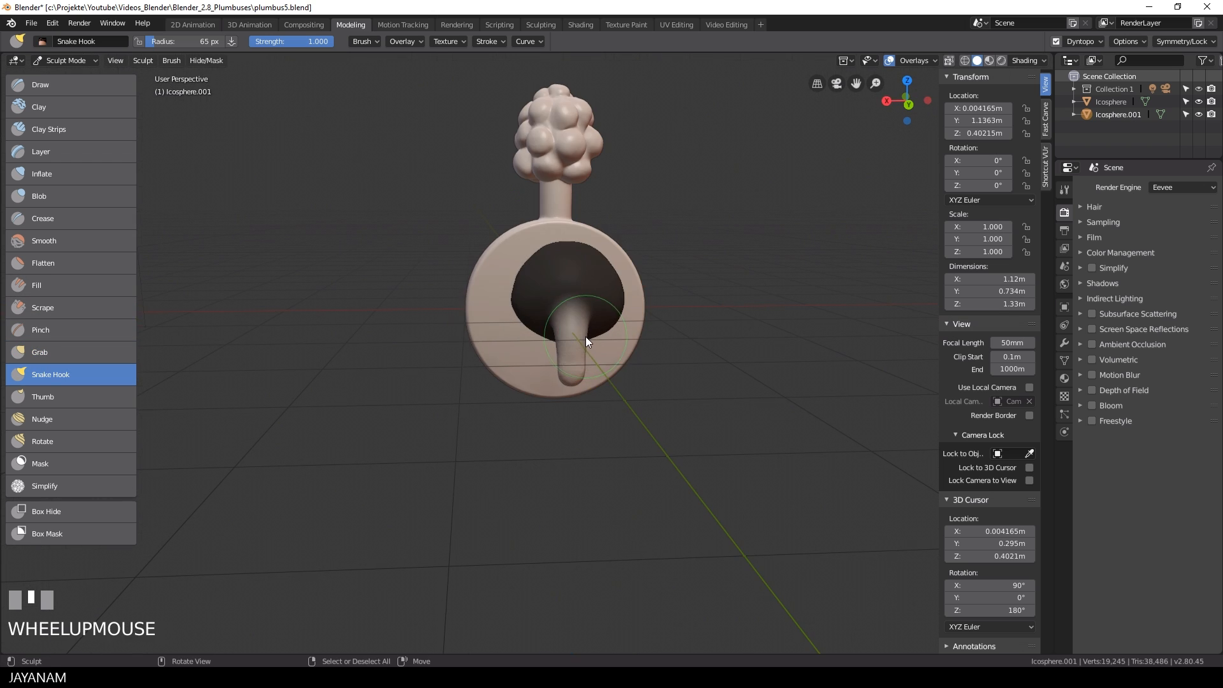
- Clear the sculpt mask from the blob
key("ctrl+Tab")
left_click(592, 404)
key("alt+m")
mouse_move(593, 404)
middle_mouse_down()
mouse_move(642, 402)
mouse_move(504, 403)
middle_mouse_up()
scroll(641, 401, "up", 2)
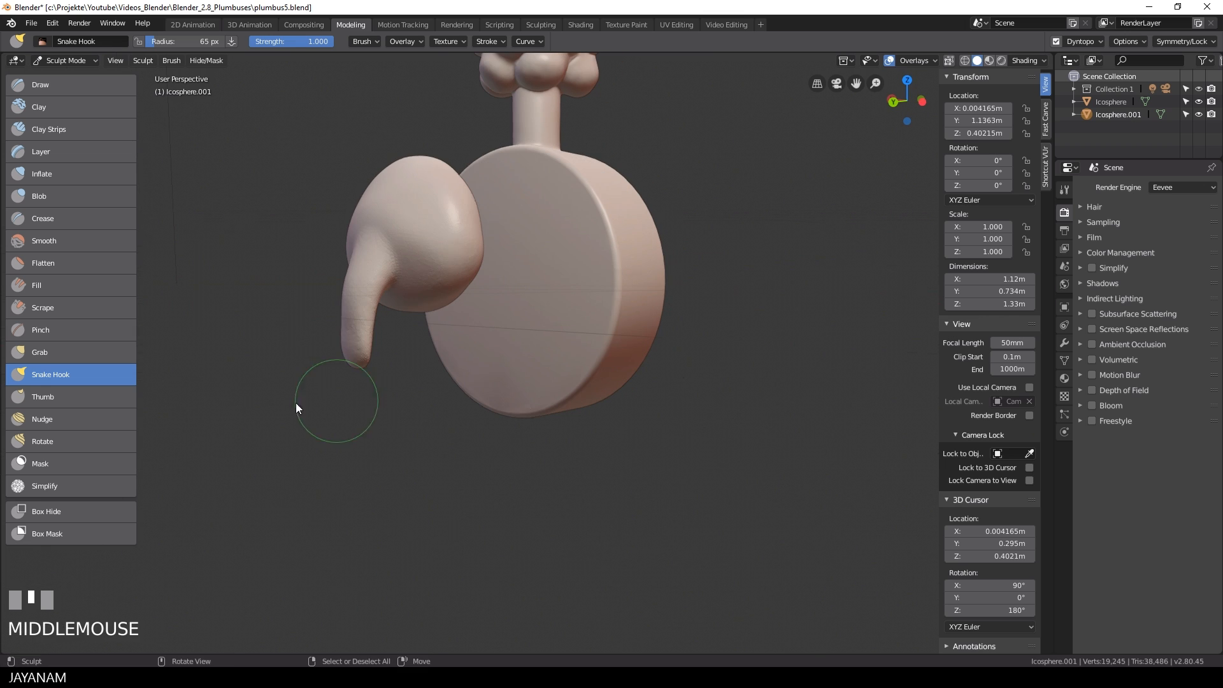
- Swell the stalk's tip into a round knob with the 65 px Inflate brush, working from both sides
left_click(71, 174)
left_click_drag(352, 355, 361, 357)
middle_click_drag(362, 357, 585, 393)
scroll(585, 393, "up", 2)
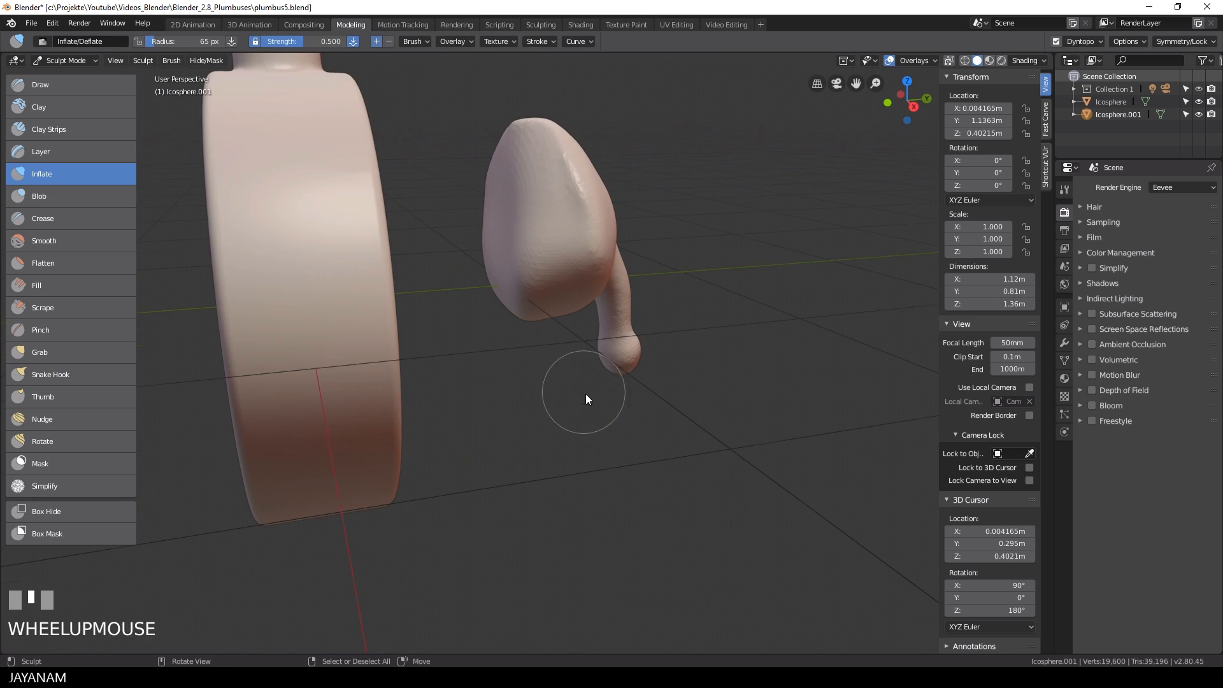
left_click(620, 356)
middle_click_drag(620, 356, 410, 361)
- Adjust the stalk and knob with Grab strokes up to 103 px, smooth the stalk and inflate the knob further
key("g")
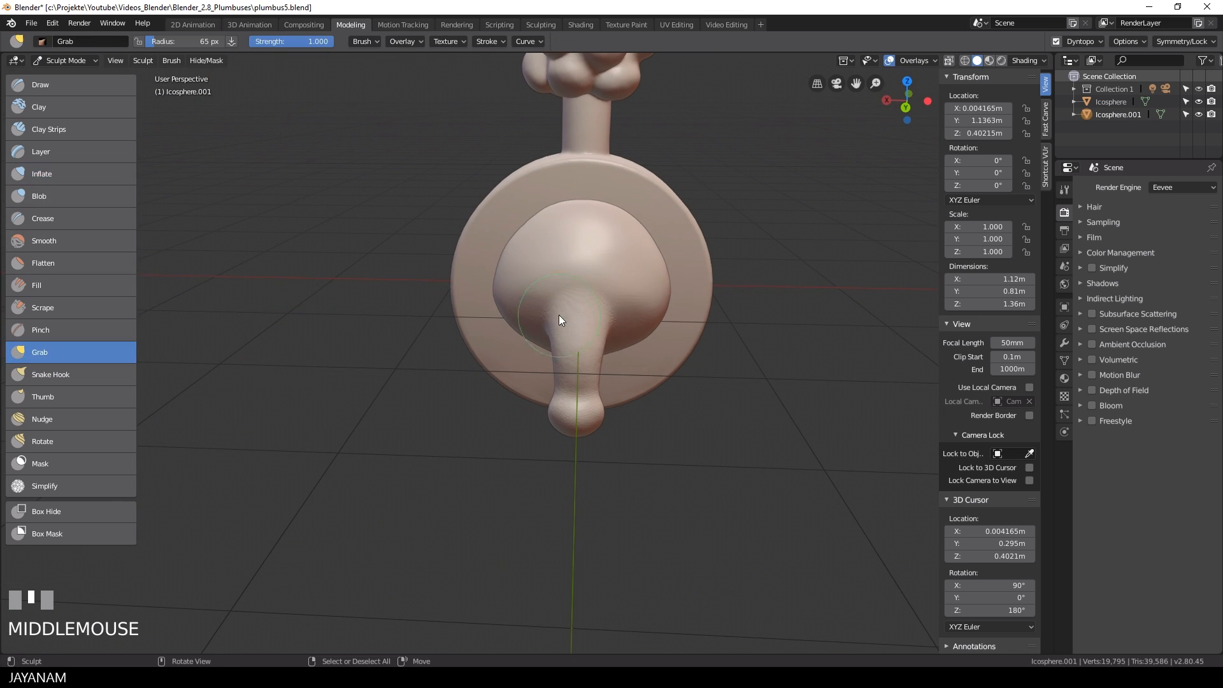
mouse_move(544, 329)
left_mouse_down()
mouse_move(560, 334)
mouse_move(560, 367)
left_mouse_up()
middle_click_drag(613, 370, 488, 361)
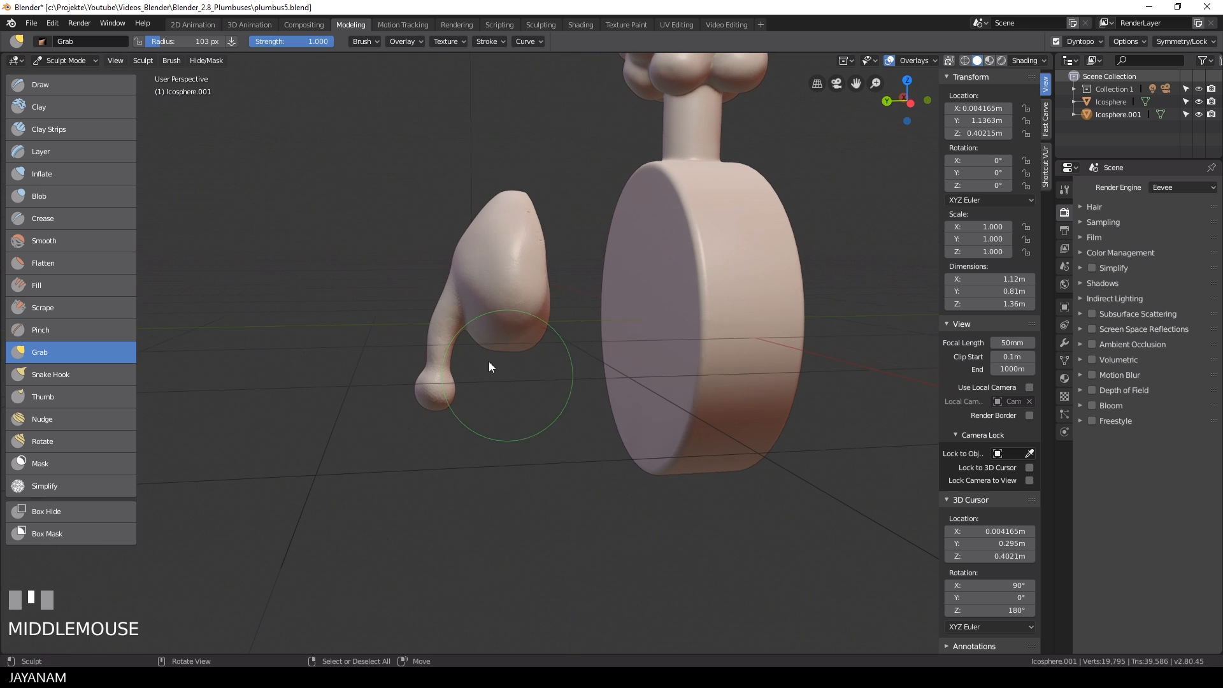
left_click_drag(426, 293, 431, 318)
left_click_drag(442, 396, 425, 371)
middle_click_drag(425, 371, 660, 368)
scroll(659, 368, "up", 2)
left_click(659, 326, "shift")
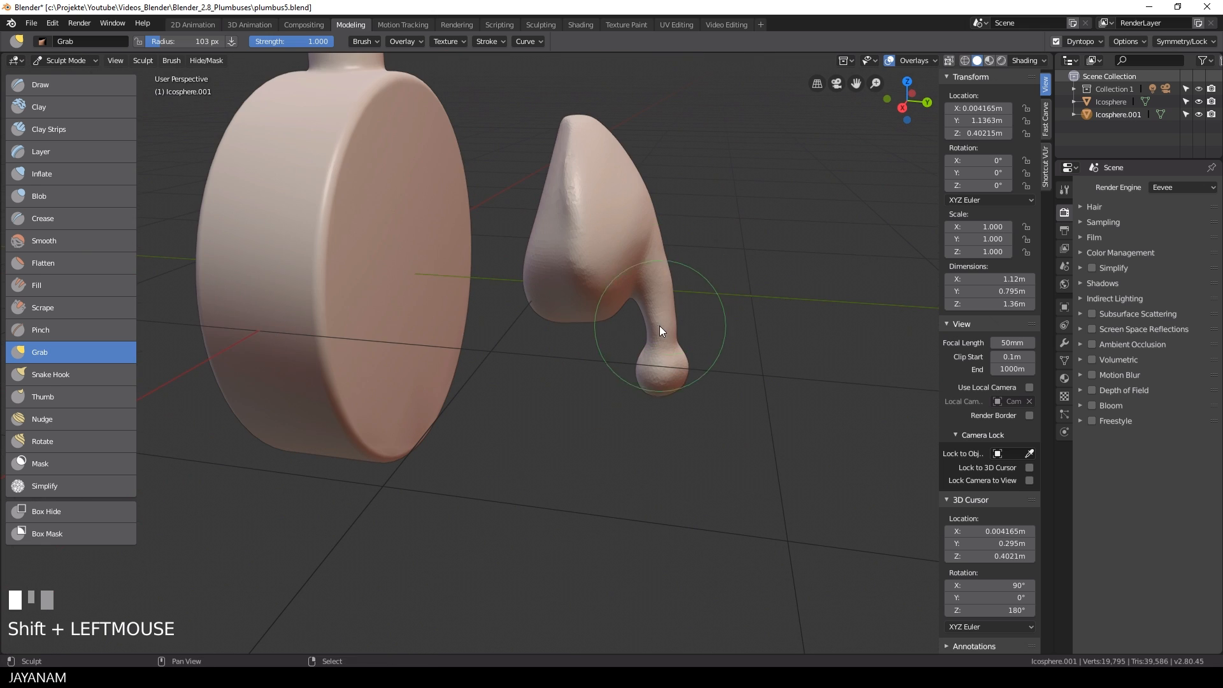
left_click(51, 176)
left_click(649, 391)
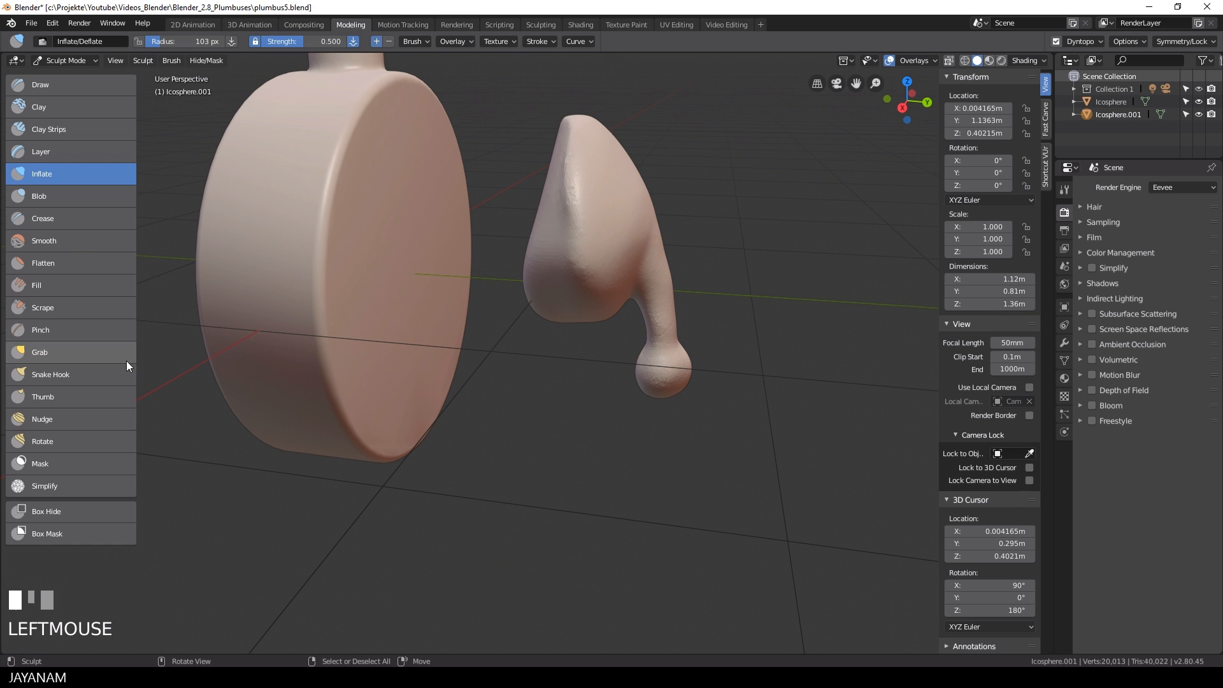
- Crease the joint between stalk and knob all around with the 24 px Crease brush at strength 0.354, smoothing it
left_click(43, 219)
left_click_drag(292, 42, 291, 42)
scroll(700, 344, "up", 2)
left_click(725, 344)
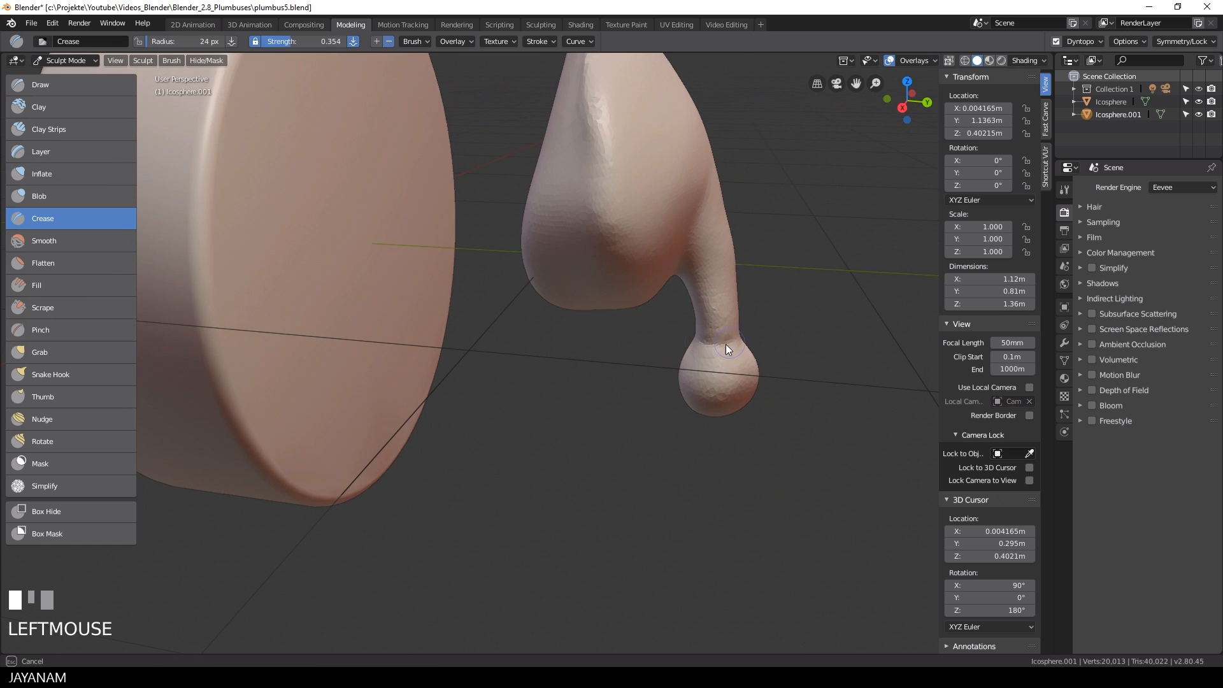
mouse_move(725, 344)
middle_mouse_down()
mouse_move(644, 282)
mouse_move(577, 287)
middle_mouse_up()
left_click(619, 384)
left_click_drag(616, 378, 623, 377, "shift")
middle_click_drag(621, 376, 510, 370)
scroll(510, 369, "up", 3)
left_click(314, 373)
left_click(315, 373, "shift")
middle_click_drag(265, 342, 491, 369)
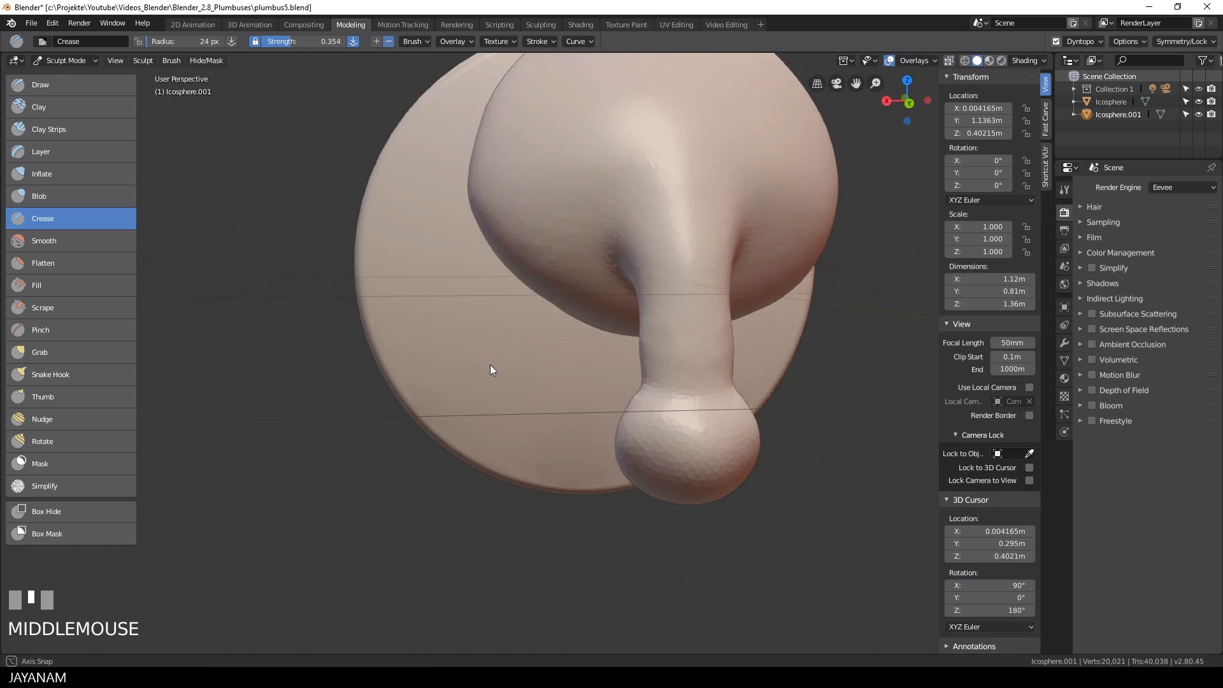
- Adjust the side of the stalk above the knob with the 63 px Grab brush
scroll(492, 368, "down", 3)
left_click(40, 352)
left_click_drag(632, 358, 597, 353)
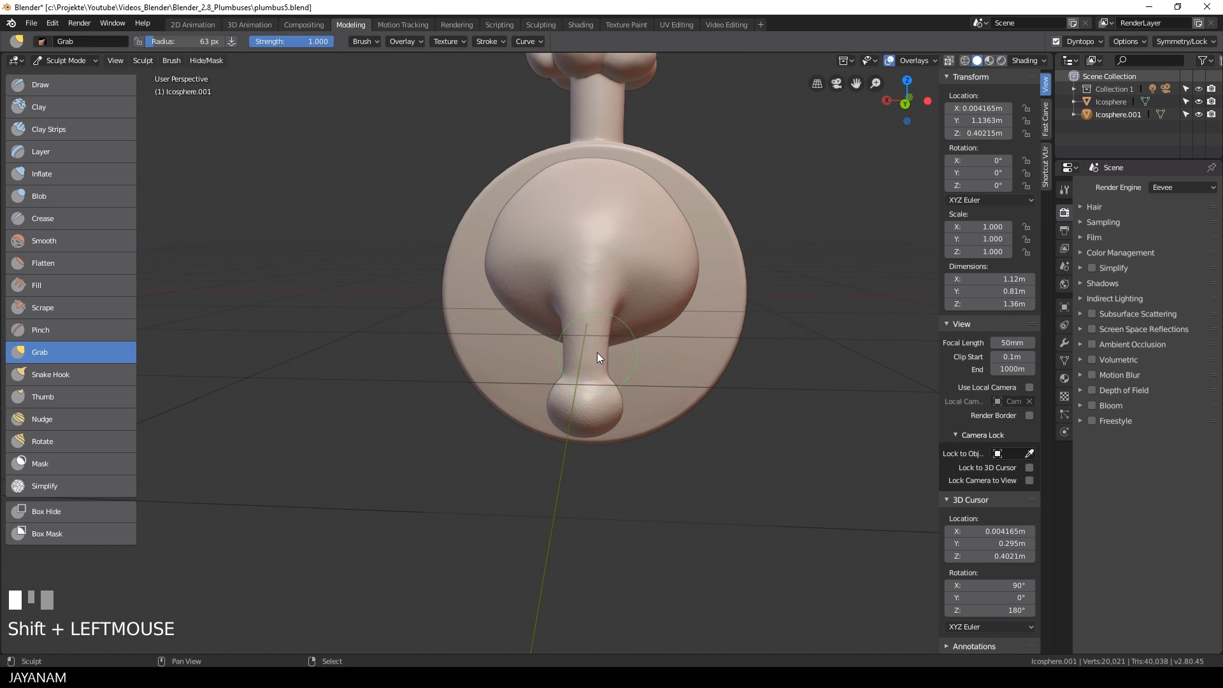
- Return to Object Mode and move the blob along Y against the back face of the disc in side view
middle_click_drag(597, 352, 464, 368)
key("ctrl+KP_3")
key("KP_5")
key("ctrl+Tab")
right_click(506, 315)
key("g")
key("y")
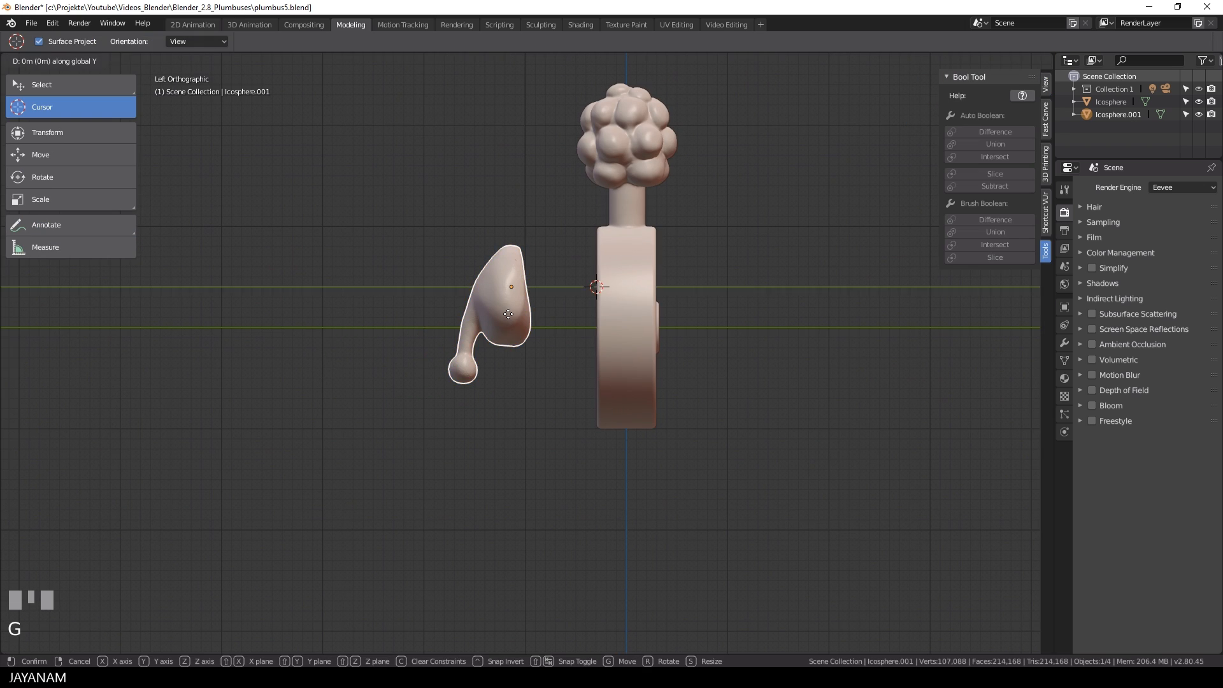
left_click(596, 322)
middle_click_drag(596, 322, 672, 342)
scroll(824, 355, "up", 1)
- Scale the blob to 0.813 and shift it along Y to about 0.193 m so it sinks into the disc
key("s")
left_click(795, 352)
key("KP_5")
key("g")
key("y")
left_click(643, 361)
scroll(672, 342, "up", 3)
- Put the blob into Sculpt Mode and swell the areas beside the stalk with the 139 px Inflate brush
key("ctrl+Tab")
left_click(394, 230)
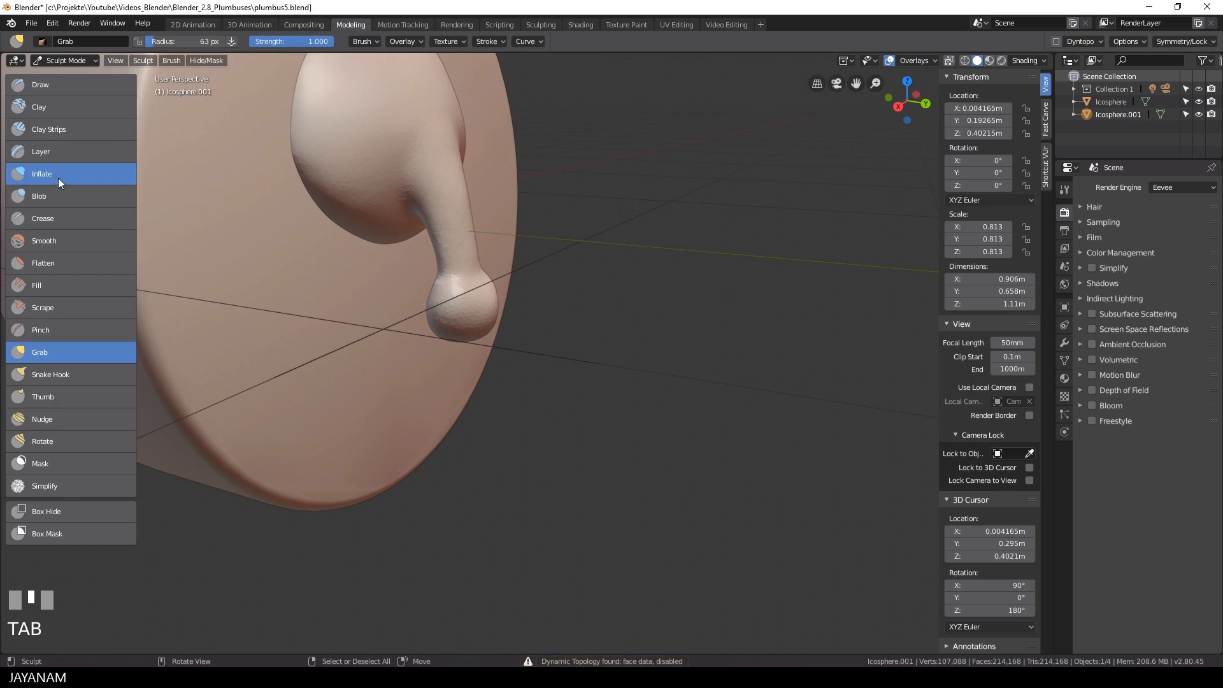
left_click(58, 177)
mouse_move(361, 206)
left_mouse_down()
mouse_move(349, 156)
mouse_move(361, 222)
mouse_move(394, 238)
left_mouse_up()
scroll(368, 208, "up", 2)
mouse_move(368, 208)
middle_mouse_down()
mouse_move(404, 285)
mouse_move(758, 348)
mouse_move(677, 303)
middle_mouse_up()
scroll(403, 285, "down", 3)
scroll(677, 303, "up", 3)
left_click(662, 228)
left_click(666, 226)
middle_click_drag(662, 228, 720, 204)
left_click(726, 198)
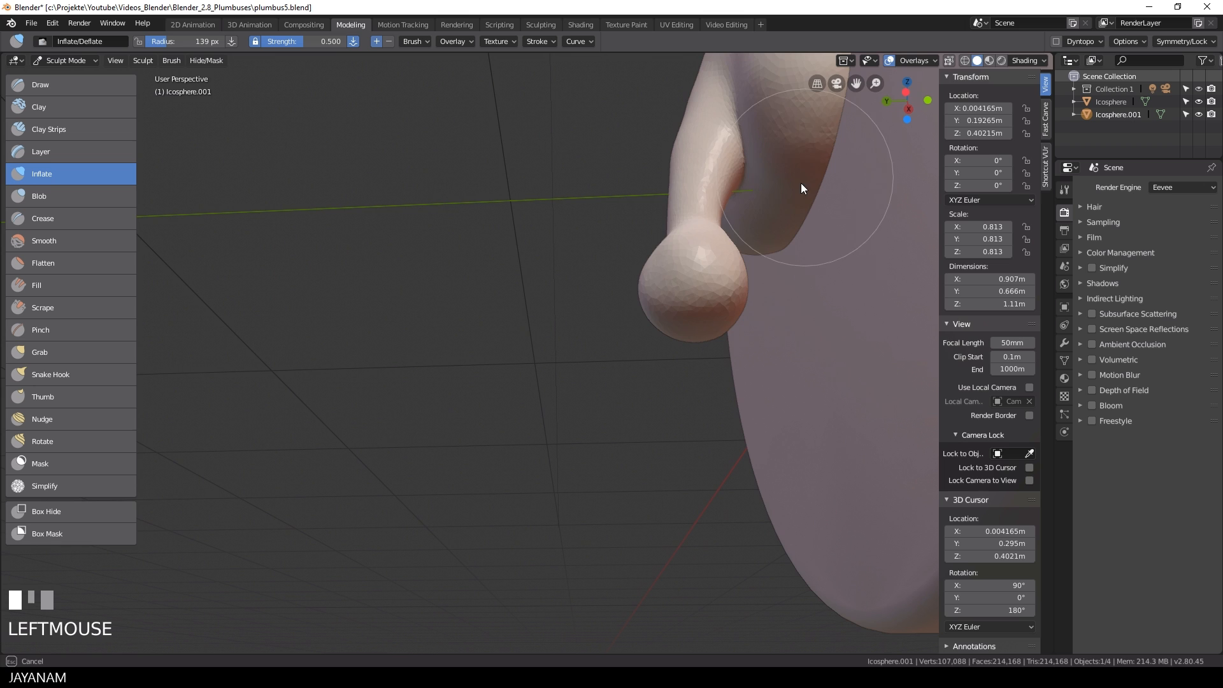
- Smooth the inflated areas around the stalk and touch up the blob's other side with the Inflate brush
scroll(805, 142, "down", 4)
middle_click_drag(805, 143, 845, 223)
scroll(418, 217, "up", 4)
mouse_move(407, 216)
left_mouse_down("shift")
mouse_move(307, 256)
mouse_move(263, 203)
left_mouse_up("shift")
scroll(262, 201, "down", 4)
mouse_move(261, 201)
middle_mouse_down()
mouse_move(395, 251)
mouse_move(346, 282)
mouse_move(613, 312)
middle_mouse_up()
scroll(395, 251, "down", 3)
scroll(613, 312, "up", 5)
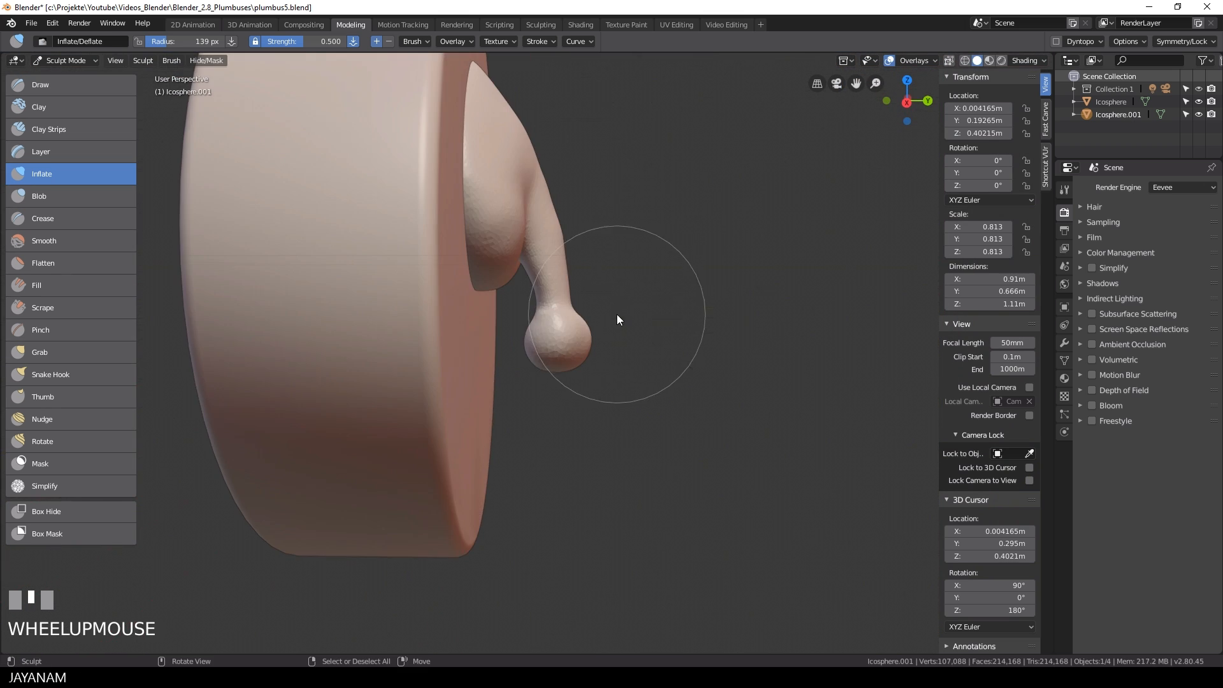
left_click(437, 202)
mouse_move(619, 247)
middle_mouse_down()
mouse_move(439, 203)
mouse_move(491, 199)
middle_mouse_up()
scroll(437, 203, "down", 2)
scroll(492, 199, "up", 1)
scroll(492, 199, "up", 3)
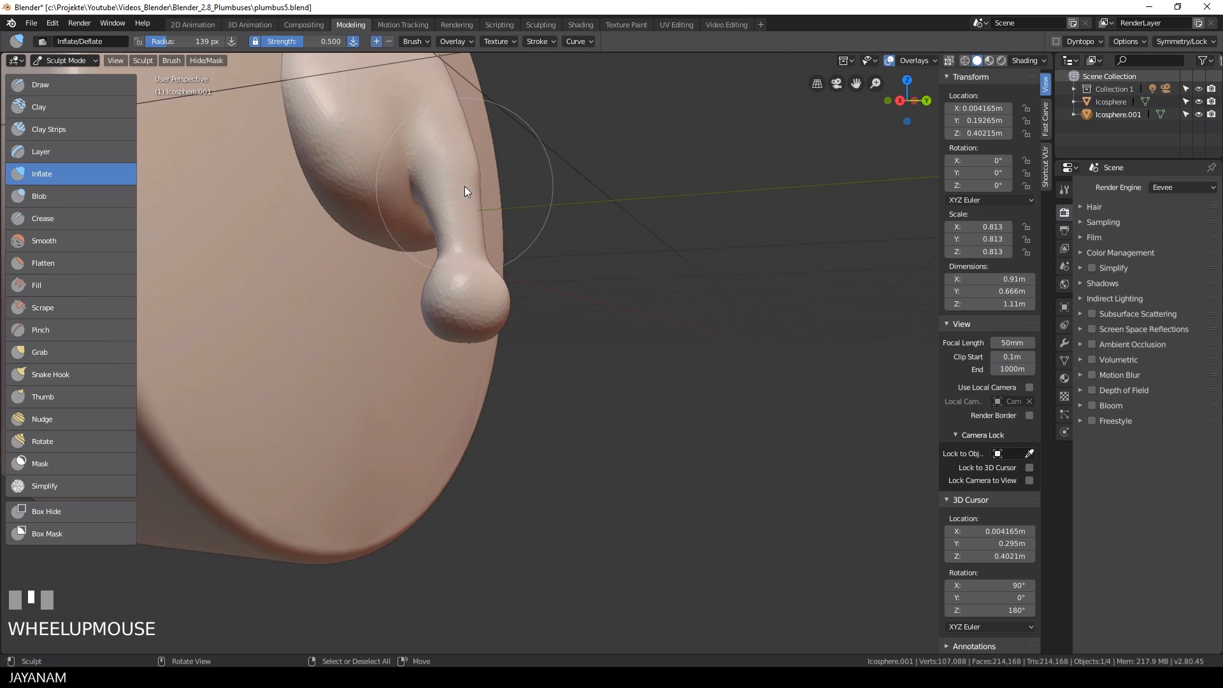
- Crease the junction between the stalk and the blob with the 35 px Crease brush
left_click(55, 219)
key("f")
left_click(369, 170)
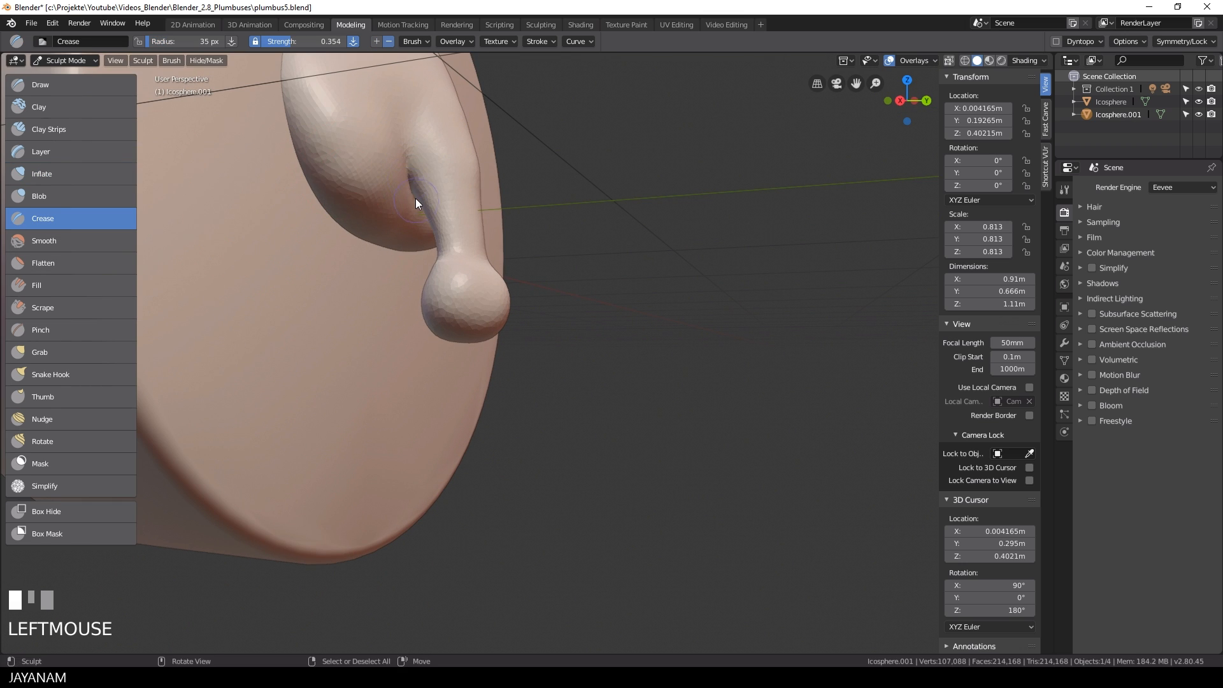
scroll(415, 197, "down", 5)
middle_click_drag(416, 198, 349, 210)
scroll(389, 244, "up", 5)
scroll(388, 243, "down", 1)
scroll(388, 243, "up", 2)
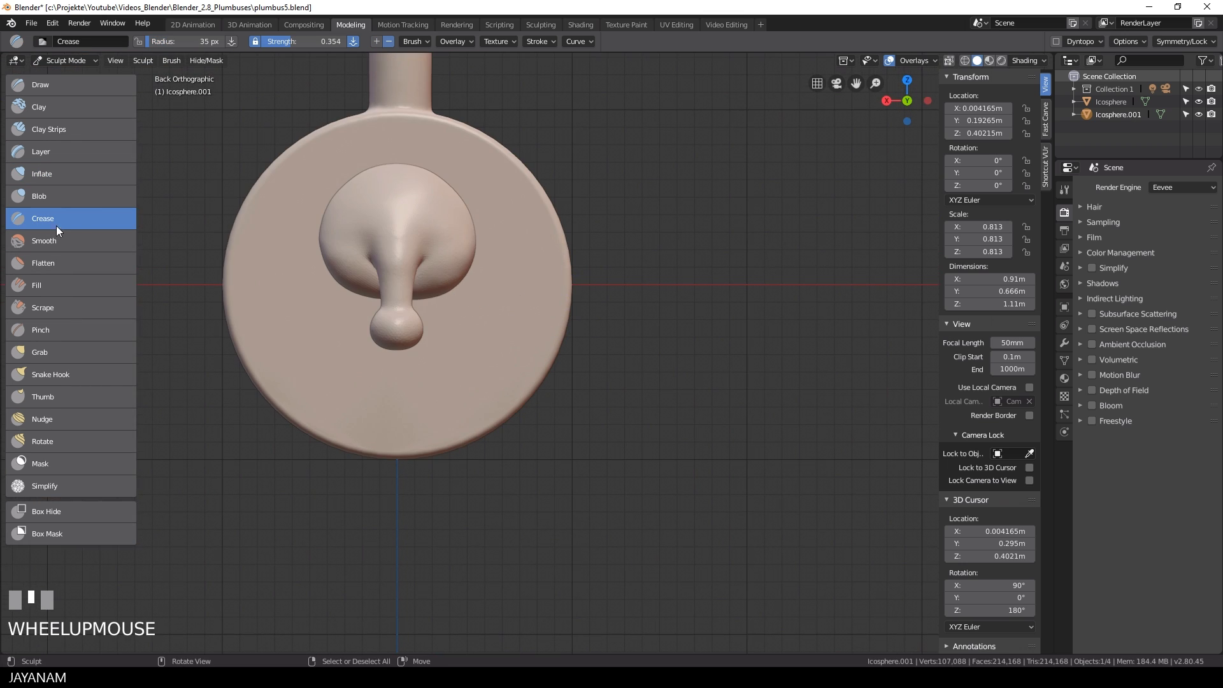
- Push the knob and lower stalk closer to the disc with the 85 px Grab brush
left_click(39, 352)
left_click_drag(477, 312, 418, 330)
middle_click_drag(419, 331, 365, 335)
scroll(365, 335, "up", 2)
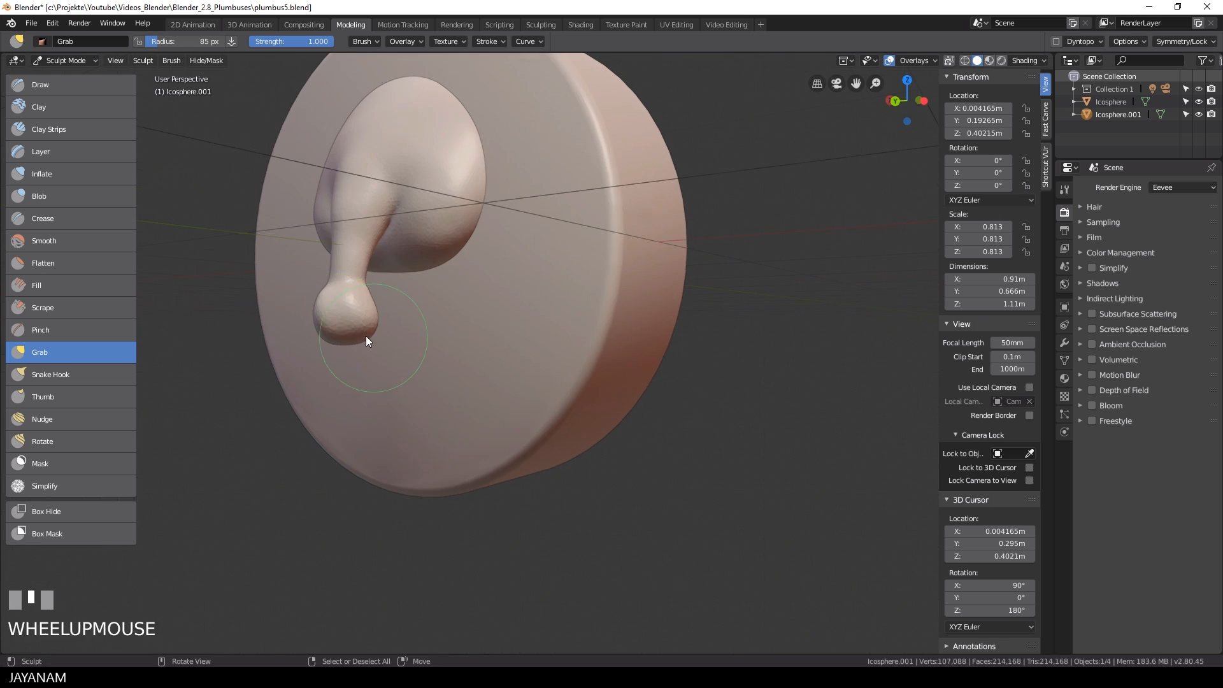
left_click_drag(366, 335, 398, 328)
middle_click_drag(398, 328, 370, 320)
left_click_drag(351, 321, 401, 314)
scroll(444, 303, "down", 1)
mouse_move(444, 303)
middle_mouse_down()
mouse_move(556, 315)
mouse_move(437, 334)
middle_mouse_up()
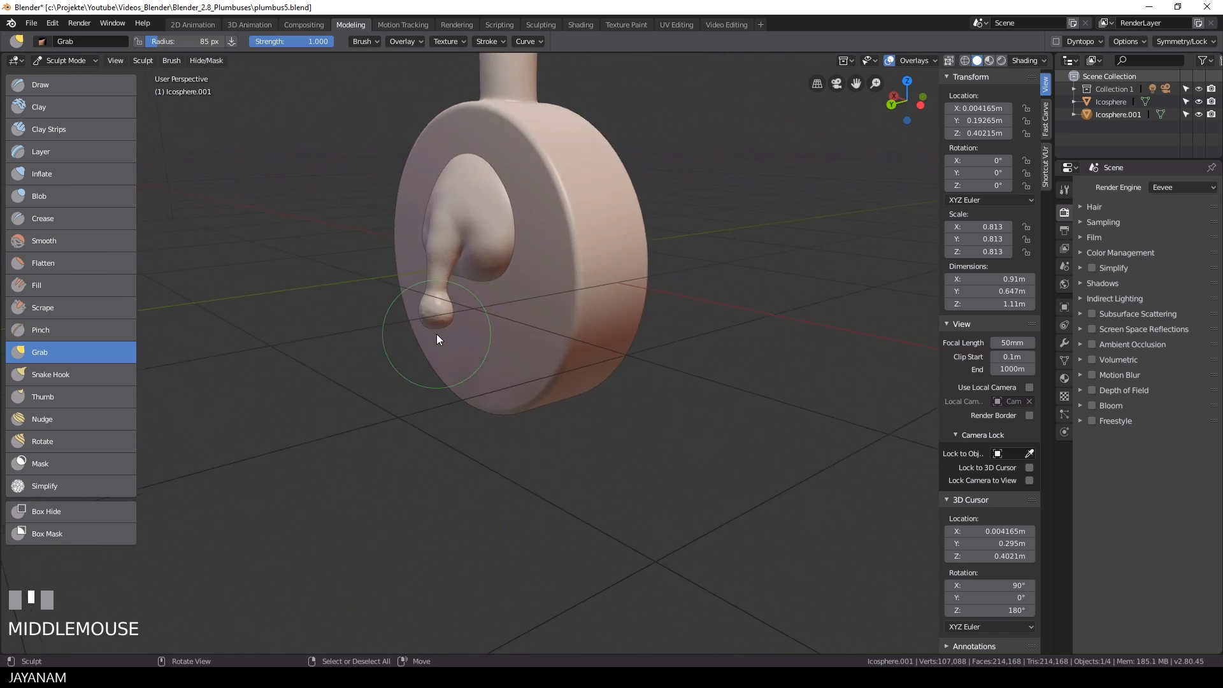
scroll(436, 333, "down", 2)
middle_click_drag(535, 325, 545, 368, "shift")
scroll(545, 368, "up", 1)
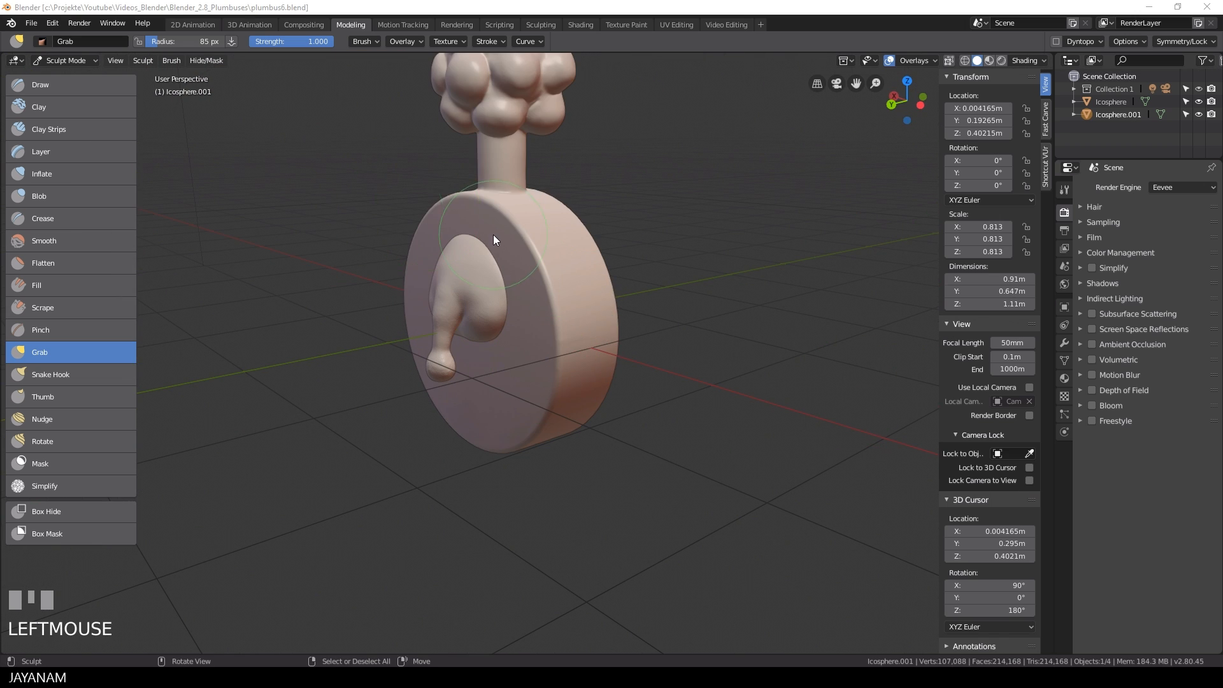
- Return to Object Mode and merge the blob with the main plumbus body using the Bool Tool Auto Boolean Union
key("Tab")
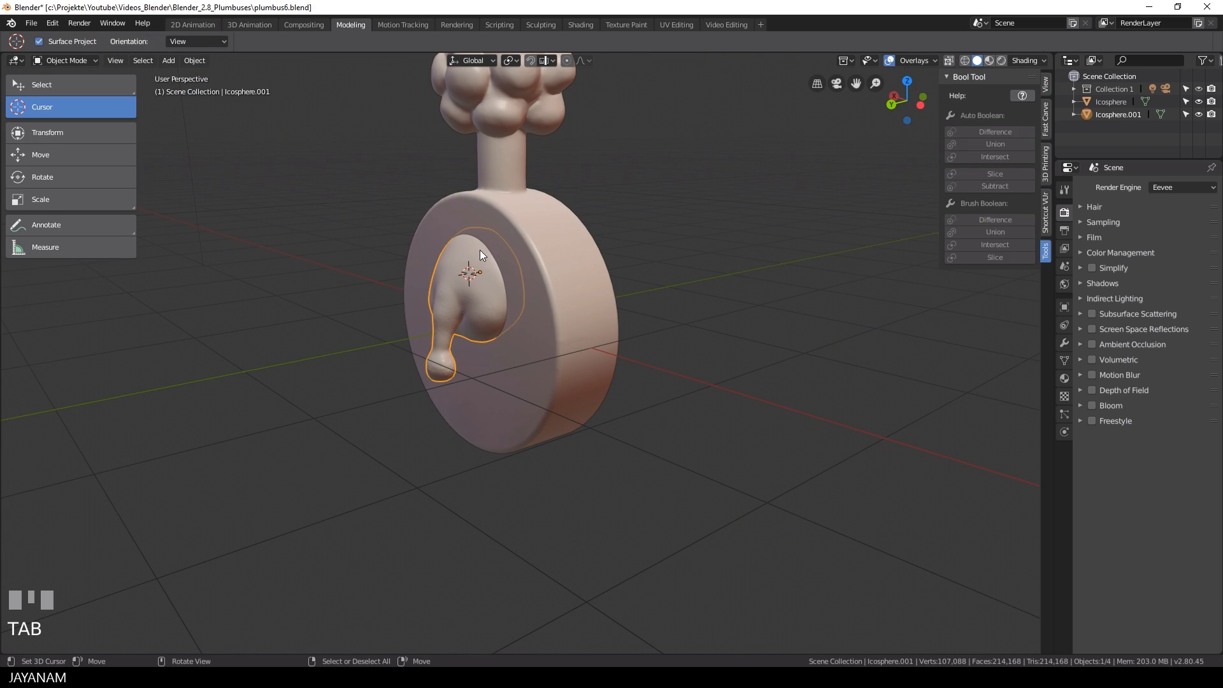
right_click(549, 245, "shift")
left_click(994, 145)
middle_click_drag(502, 277, 510, 276)
right_click(487, 269)
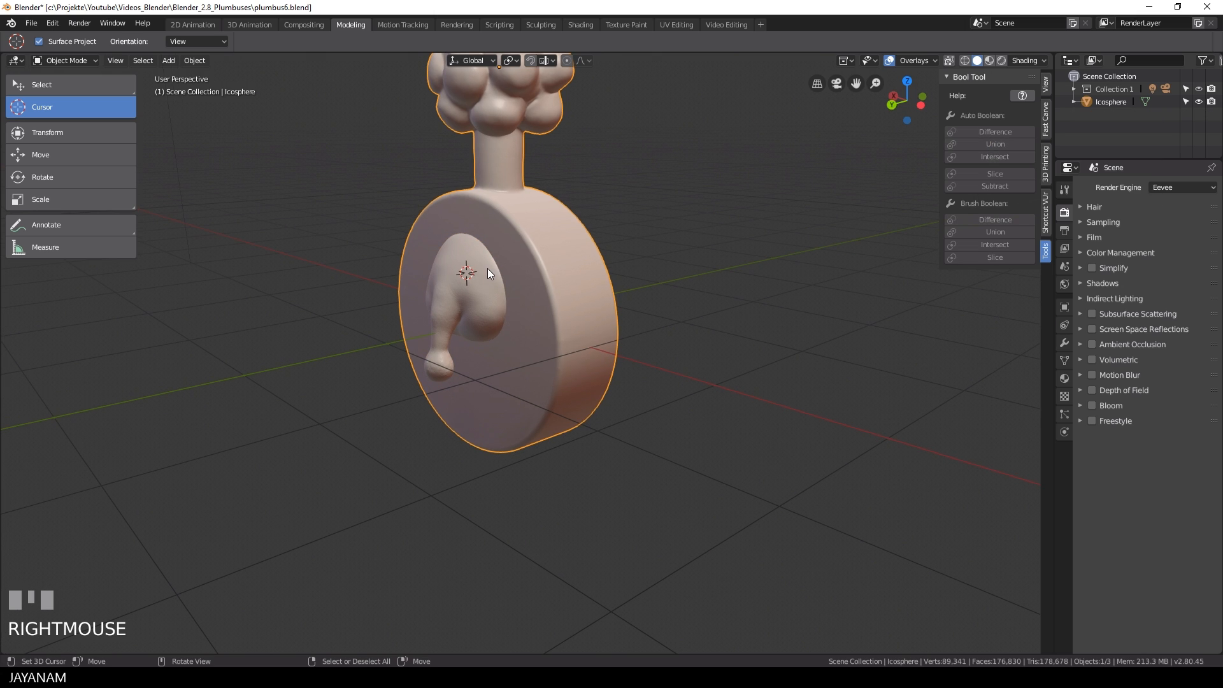
- Put the merged plumbus into Sculpt Mode with Dyntopo enabled and adjust its Dyntopo settings
key("Tab")
left_click(1059, 40)
left_click(895, 79)
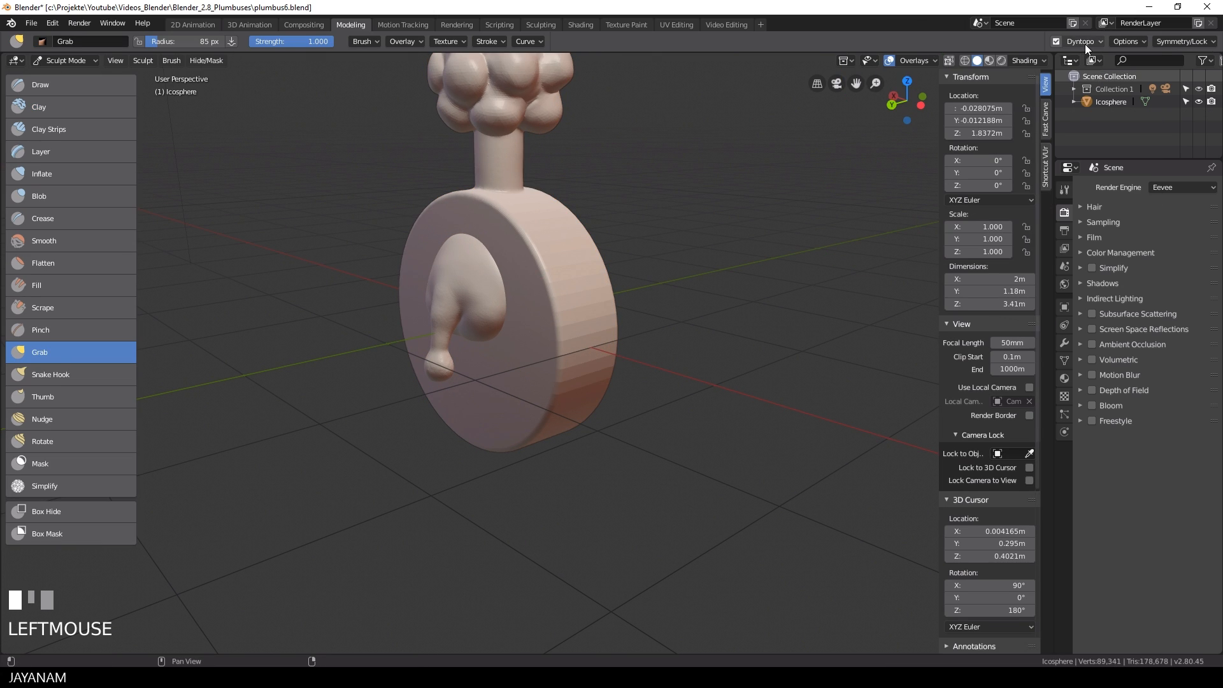
left_click(1084, 42)
left_click(1112, 159)
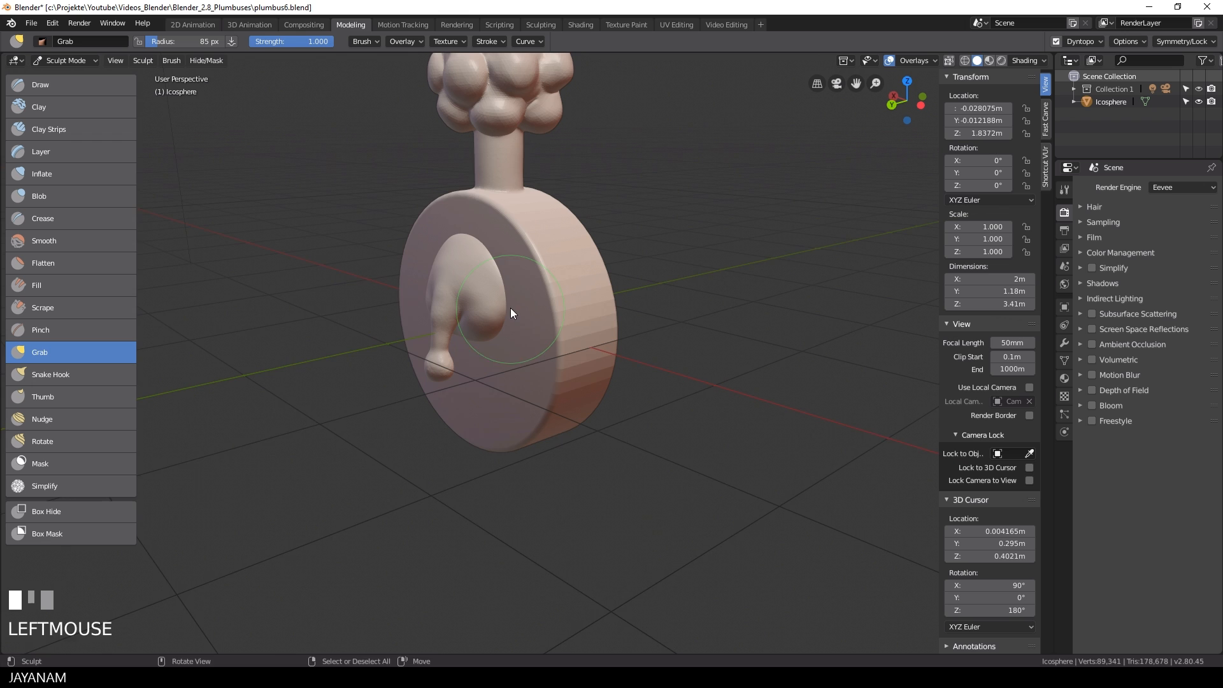
- Smooth the blob's upper transition into the disc with the 85 px Simplify brush
middle_click_drag(510, 308, 252, 333)
left_click(45, 485)
middle_click_drag(499, 268, 365, 288)
left_click_drag(365, 288, 417, 265, "shift")
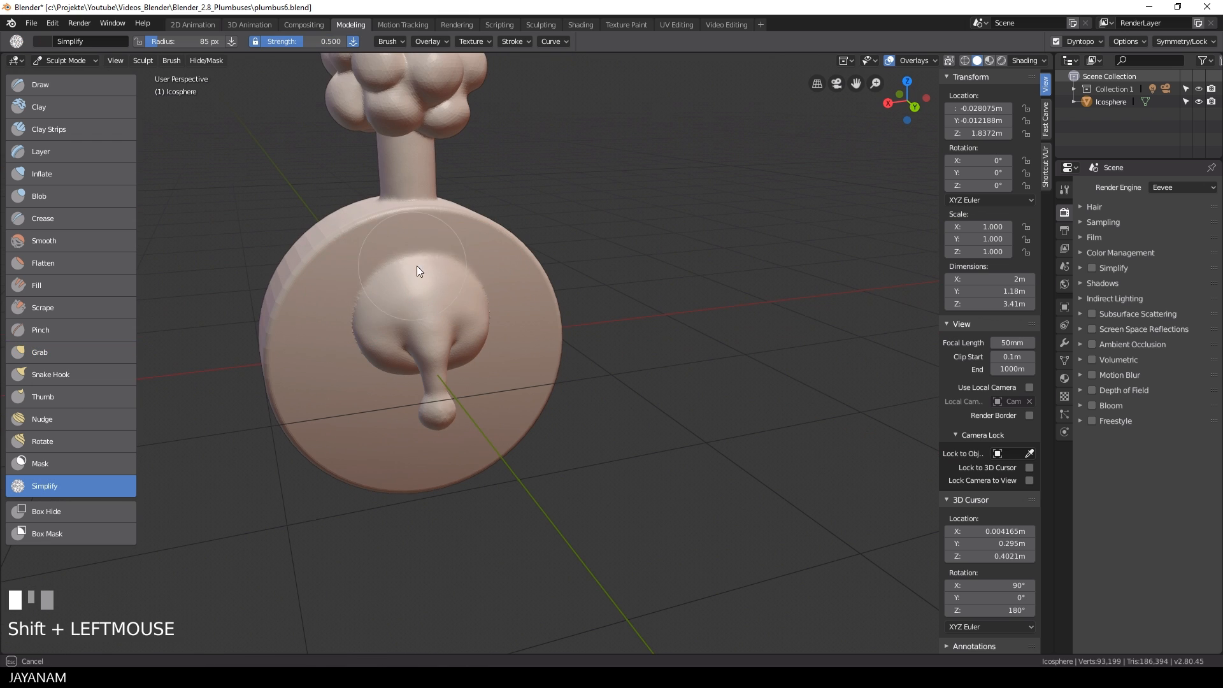
mouse_move(416, 266)
middle_mouse_down()
mouse_move(576, 257)
mouse_move(472, 261)
middle_mouse_up()
scroll(472, 261, "down", 2)
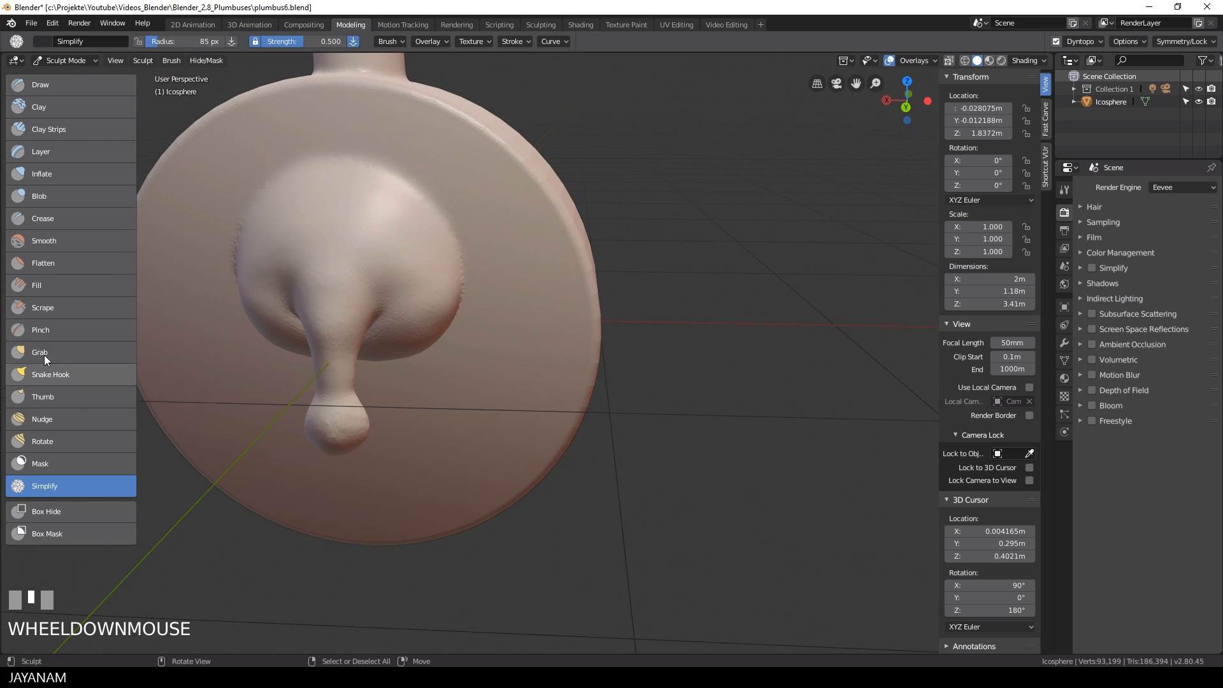
- Smooth the blob's surface above the stalk and nudge its side edge with the Grab brush
left_click(39, 351)
left_click(388, 285, "shift")
mouse_move(353, 331)
middle_mouse_down()
mouse_move(389, 286)
mouse_move(525, 350)
middle_mouse_up()
left_click_drag(526, 350, 536, 342)
scroll(407, 293, "up", 1)
middle_click_drag(537, 343, 412, 285)
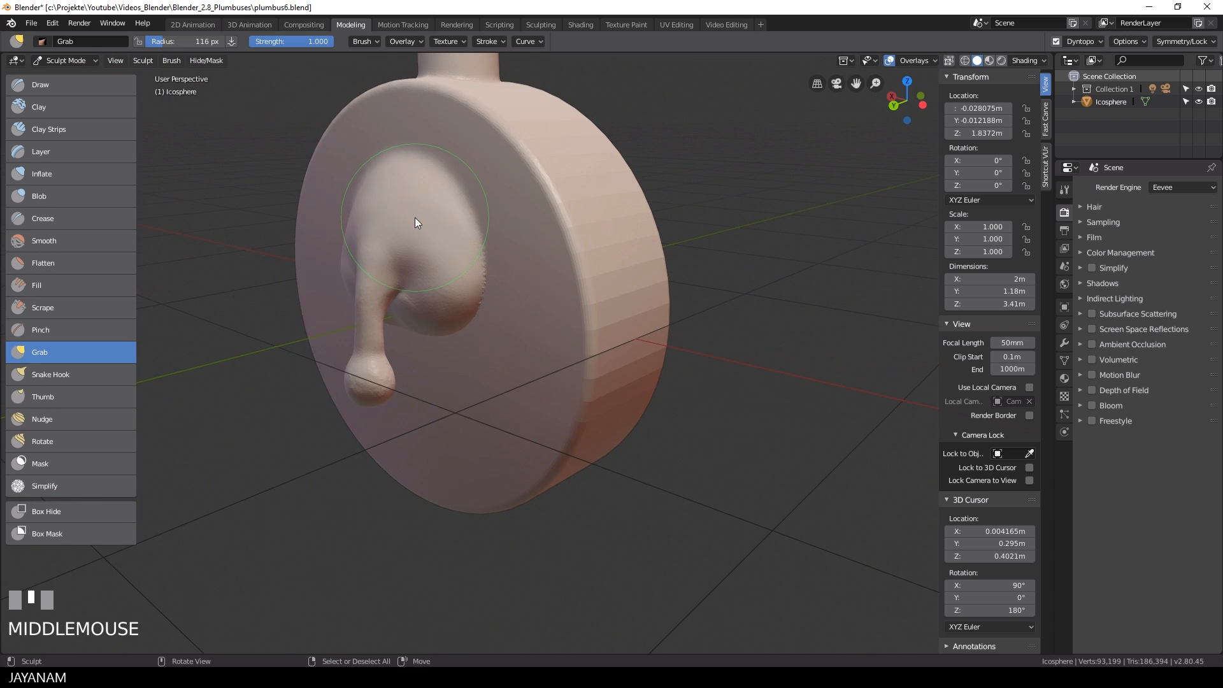
- Pull the blob's top outward with the Grab brush at 125 px and blend it smoothly into the disc
key("f")
left_click(468, 212)
left_click_drag(391, 210, 419, 189)
middle_click_drag(420, 190, 507, 231)
key("f")
left_click(459, 232)
left_click_drag(457, 235, 420, 236, "shift")
middle_click_drag(484, 241, 380, 224)
scroll(380, 224, "down", 3)
scroll(375, 229, "up", 2)
left_click_drag(332, 303, 337, 306)
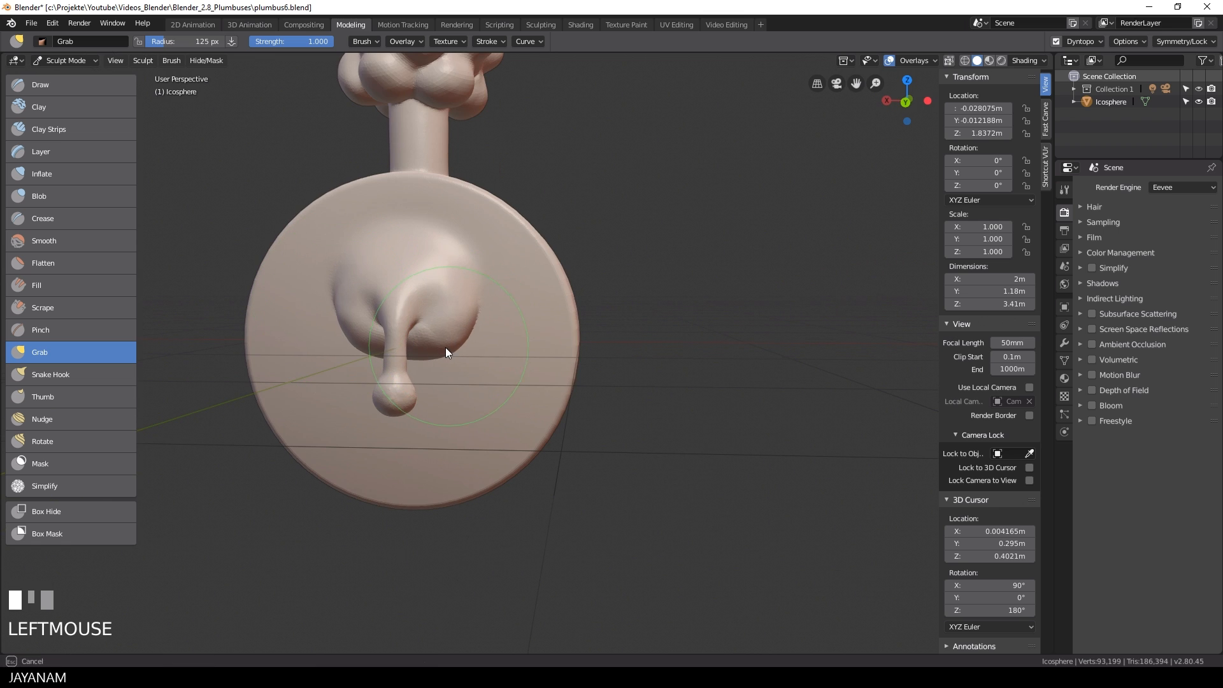
- Smooth the blob's front and lower area beside the stalk
mouse_move(461, 262)
middle_mouse_down()
mouse_move(415, 314)
mouse_move(411, 284)
mouse_move(663, 319)
middle_mouse_up()
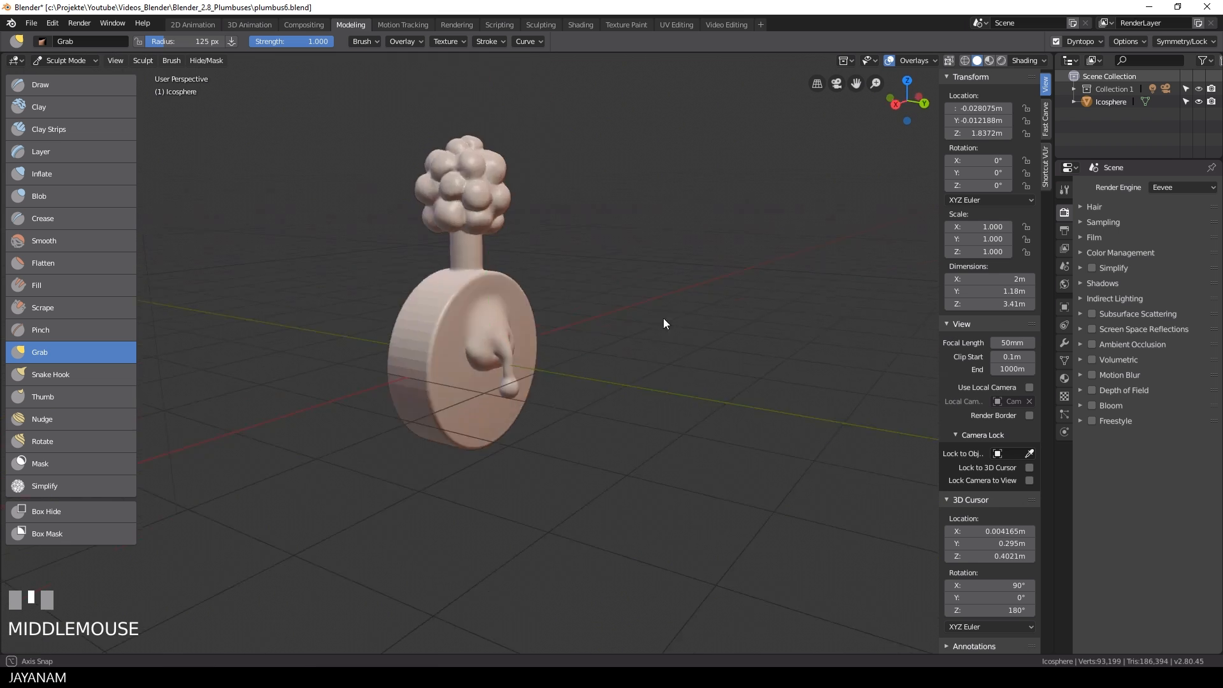
scroll(509, 356, "down", 2)
scroll(625, 342, "up", 6)
mouse_move(438, 253)
left_mouse_down("shift")
mouse_move(426, 209)
mouse_move(427, 401)
left_mouse_up("shift")
middle_click_drag(426, 401, 429, 321)
scroll(440, 267, "up", 4)
middle_click_drag(465, 147, 492, 364, "shift")
scroll(492, 364, "up", 4)
mouse_move(433, 325)
left_mouse_down("shift")
mouse_move(457, 265)
mouse_move(426, 307)
mouse_move(474, 293)
mouse_move(445, 300)
mouse_move(403, 379)
left_mouse_up("shift")
- Smooth the jagged underside of the blob against the disc using the Snake Hook brush at 153 px
left_click(96, 374, "shift")
key("bracketright")
key("bracketright")
left_click_drag(363, 331, 346, 437, "shift")
scroll(345, 437, "down", 5)
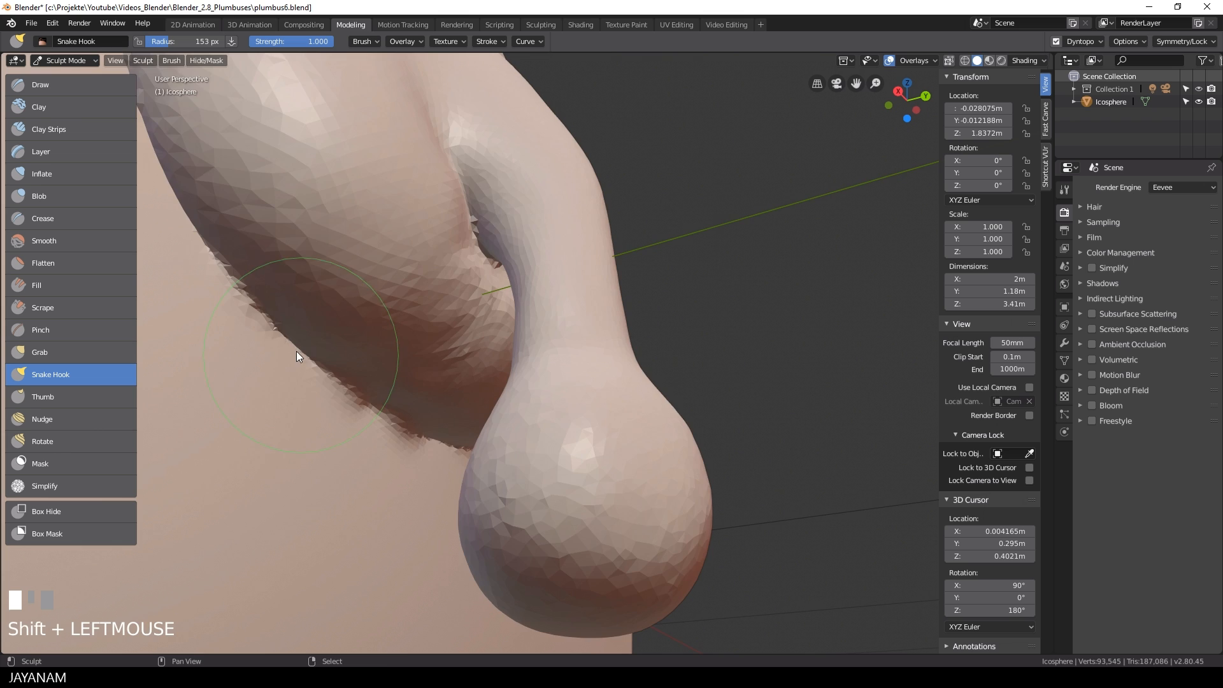
middle_click_drag(342, 261, 382, 352)
scroll(458, 353, "up", 5)
mouse_move(459, 353)
left_mouse_down("shift")
mouse_move(525, 330)
mouse_move(373, 537)
left_mouse_up("shift")
scroll(373, 537, "down", 5)
- Smooth the rough outer side of the blob's lower lobe with the 153 px Snake Hook brush
mouse_move(373, 537)
middle_mouse_down()
mouse_move(346, 426)
mouse_move(537, 384)
mouse_move(467, 373)
middle_mouse_up()
scroll(538, 384, "up", 3)
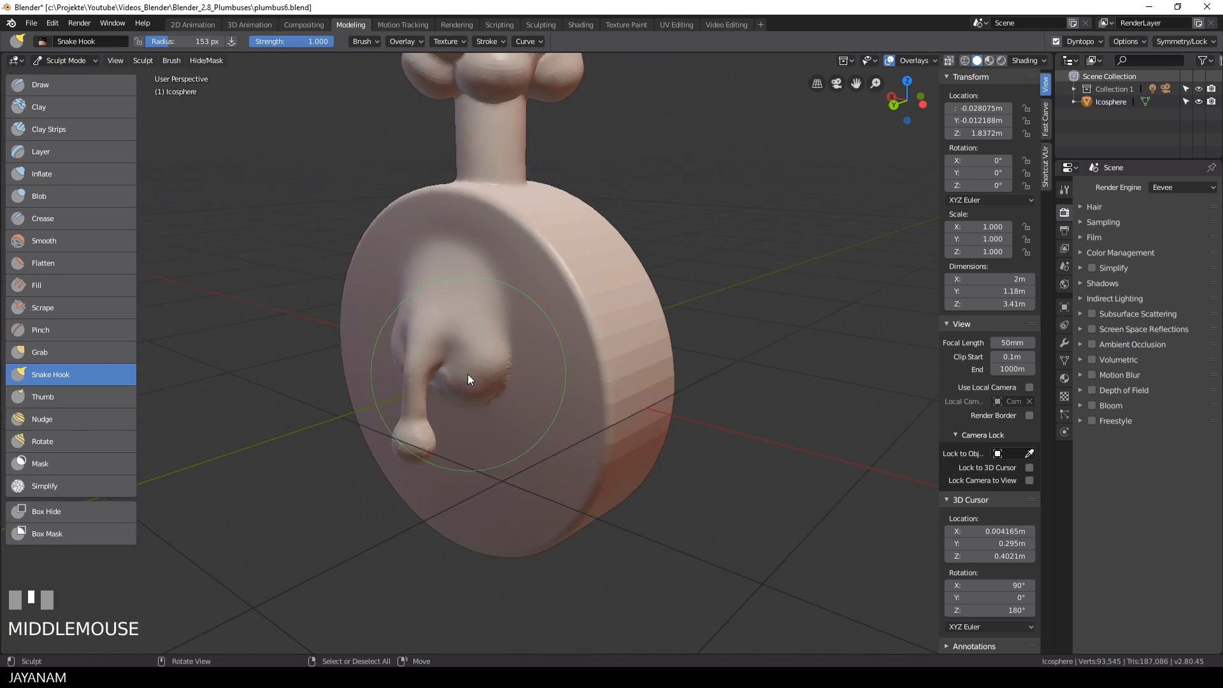
scroll(364, 338, "up", 2)
scroll(365, 357, "up", 2)
left_click_drag(365, 383, 284, 384, "shift")
scroll(284, 384, "down", 5)
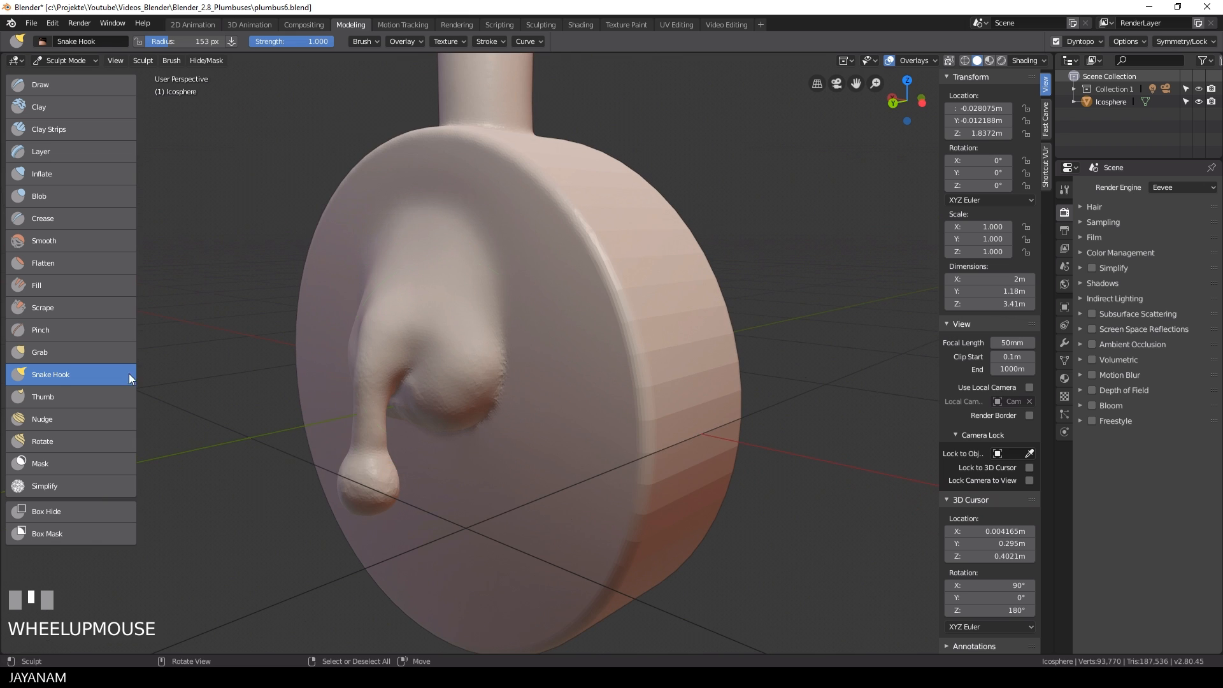
- Smooth the ragged edge where the blob meets the disc using the 32 px Pinch brush
left_click(77, 329)
scroll(492, 351, "up", 5)
left_click_drag(493, 351, 491, 430, "shift")
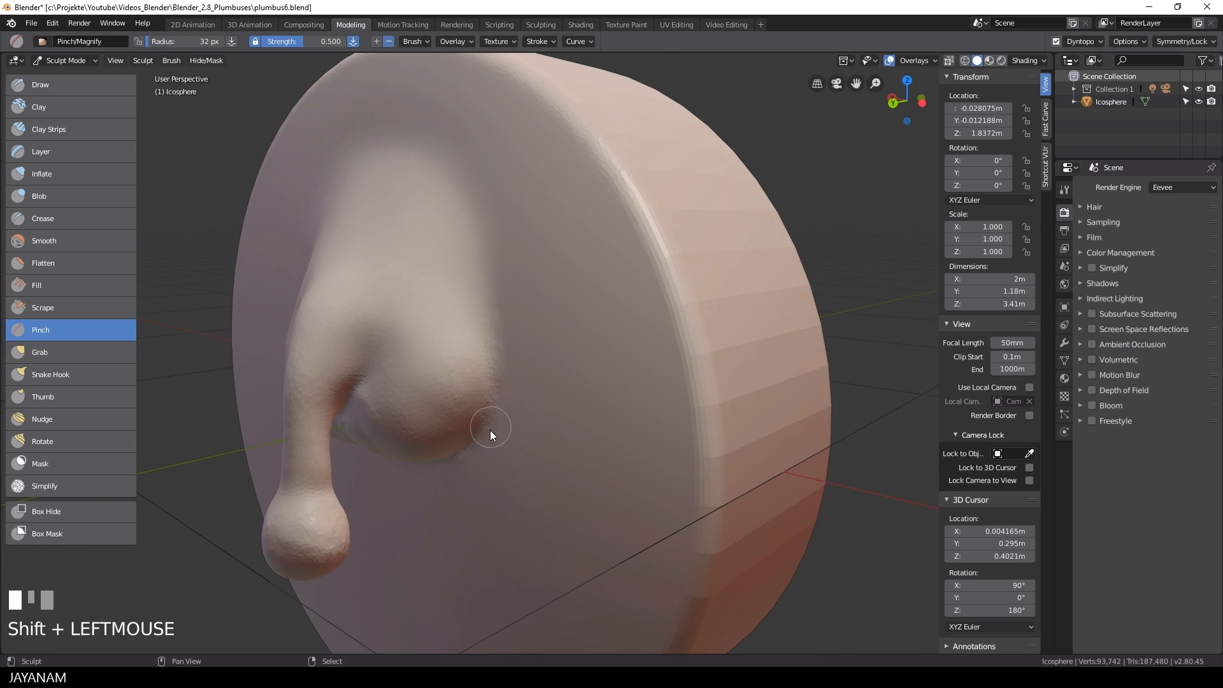
scroll(490, 430, "down", 2)
mouse_move(490, 430)
middle_mouse_down()
mouse_move(469, 453)
mouse_move(280, 454)
middle_mouse_up()
scroll(280, 454, "up", 2)
left_click_drag(281, 446, 280, 453, "shift")
- Smooth the remaining rough spots along the opposite side and underside of the blob with the Pinch brush
scroll(281, 454, "down", 7)
mouse_move(280, 454)
middle_mouse_down()
mouse_move(445, 461)
mouse_move(505, 406)
mouse_move(701, 422)
middle_mouse_up()
scroll(498, 381, "up", 5)
left_click(299, 333, "shift")
scroll(297, 331, "down", 6)
middle_click_drag(479, 426, 363, 420)
scroll(495, 388, "up", 4)
middle_click_drag(494, 387, 465, 388)
scroll(465, 388, "up", 3)
left_click(362, 430, "shift")
middle_click_drag(362, 430, 325, 402)
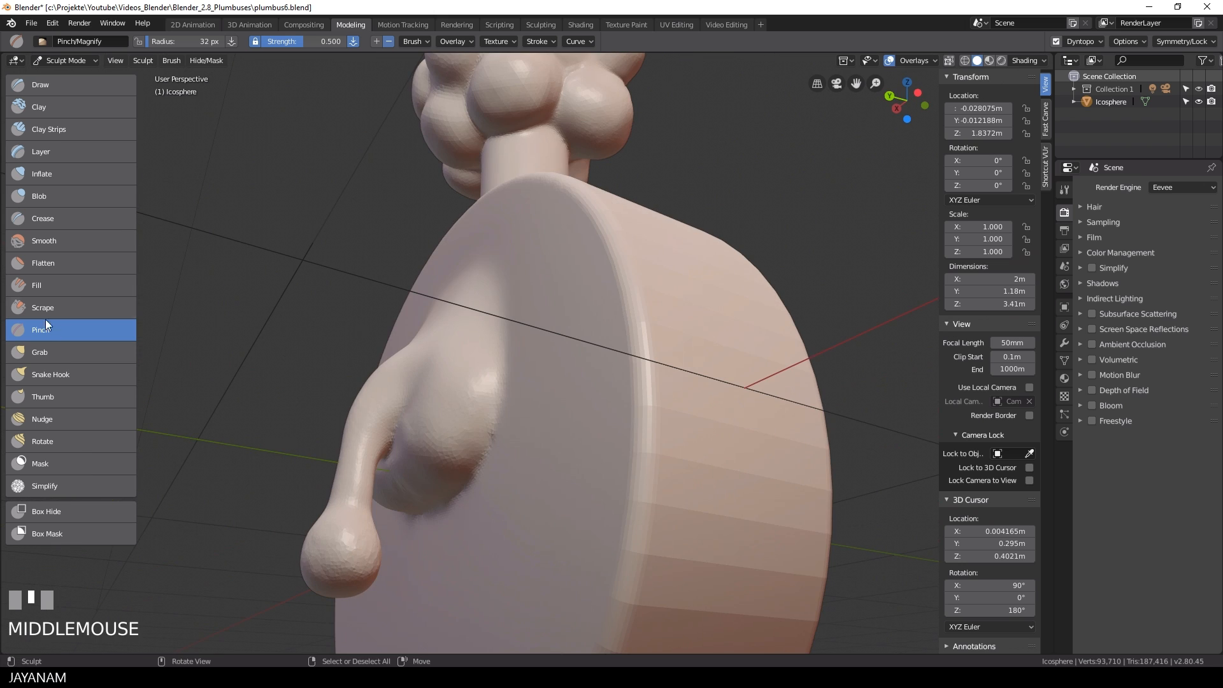
- Nudge the lower end of the stalk with the 77 px Grab brush and smooth the neighbouring blob surface
left_click(55, 352)
scroll(354, 526, "up", 2)
left_click_drag(354, 526, 368, 527)
left_click_drag(368, 526, 456, 466, "shift")
scroll(456, 466, "down", 2)
middle_click_drag(456, 466, 597, 537)
scroll(579, 497, "down", 3)
scroll(546, 467, "down", 2)
middle_click_drag(545, 468, 475, 478)
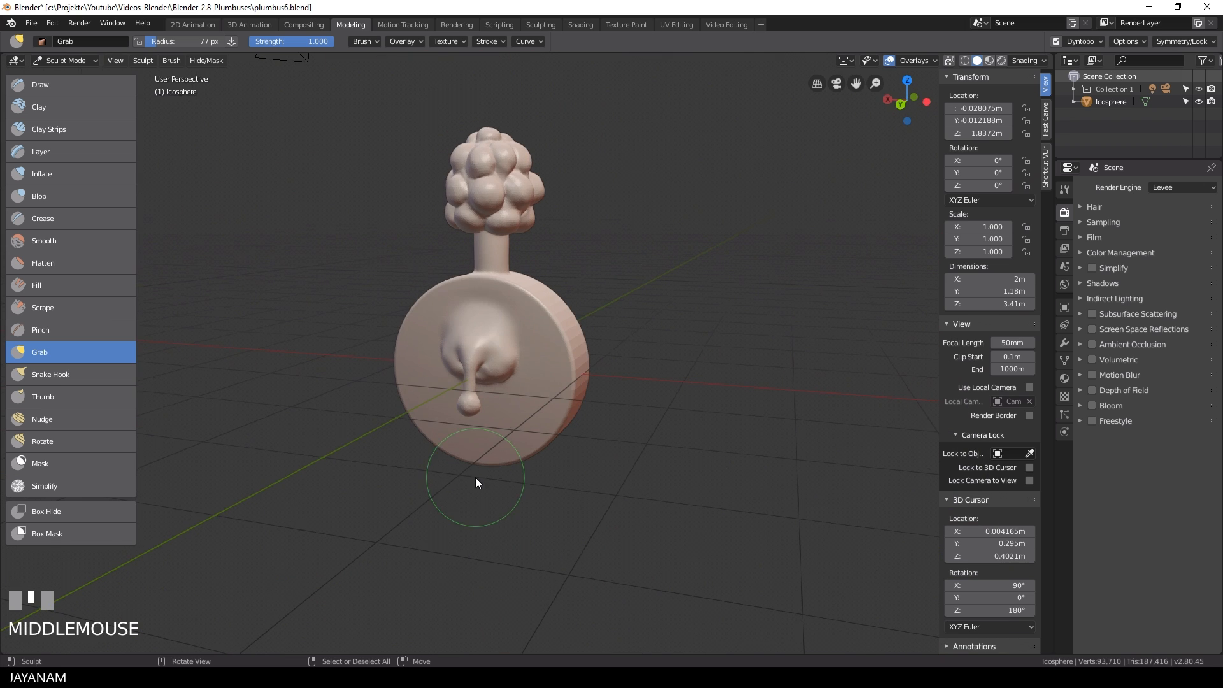
- Return to Object Mode and shade the whole plumbus smooth
key("Tab")
left_click(522, 486)
key("F3")
left_click(653, 506)
middle_click_drag(653, 505, 587, 315)
- Raise the plumbus above the floor grid to a Z location of 2.8884 m
key("KP_5")
key("g")
left_click(542, 260)
middle_click_drag(542, 259, 671, 300)
- Put the plumbus back in Sculpt Mode and smooth the transitions around its front with the 77 px brush
scroll(661, 301, "up", 4)
key("Tab")
key("Escape")
mouse_move(452, 229)
middle_mouse_down("shift")
mouse_move(449, 296)
mouse_move(483, 354)
middle_mouse_up("shift")
scroll(448, 296, "up", 3)
key("Tab")
left_click(498, 387)
scroll(498, 388, "up", 3)
left_click_drag(450, 322, 323, 266, "shift")
scroll(323, 266, "down", 5)
mouse_move(495, 296)
middle_mouse_down()
mouse_move(426, 301)
mouse_move(495, 293)
middle_mouse_up()
left_click_drag(446, 313, 555, 280, "shift")
scroll(556, 281, "down", 5)
- Smooth the creases under the blob and around the knobbed stalk
middle_click_drag(555, 280, 498, 319)
scroll(498, 318, "up", 1)
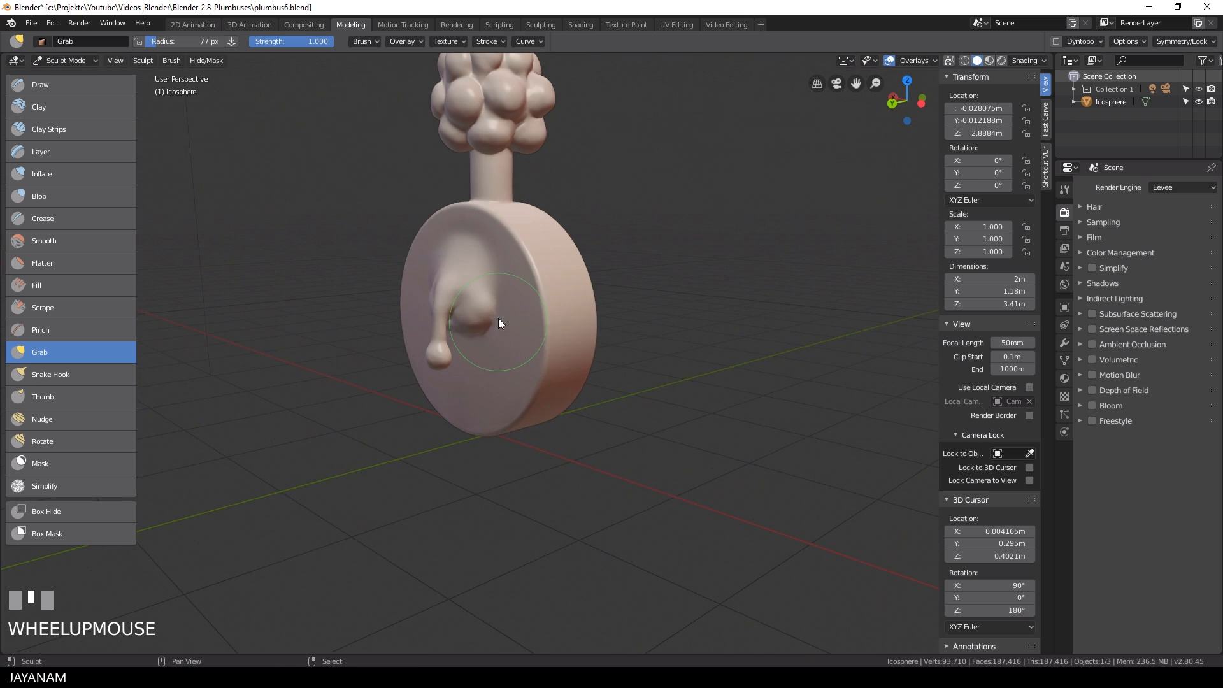
left_click_drag(498, 318, 493, 319, "shift")
middle_click_drag(493, 318, 578, 354)
scroll(579, 354, "up", 7)
left_click_drag(393, 405, 327, 336, "shift")
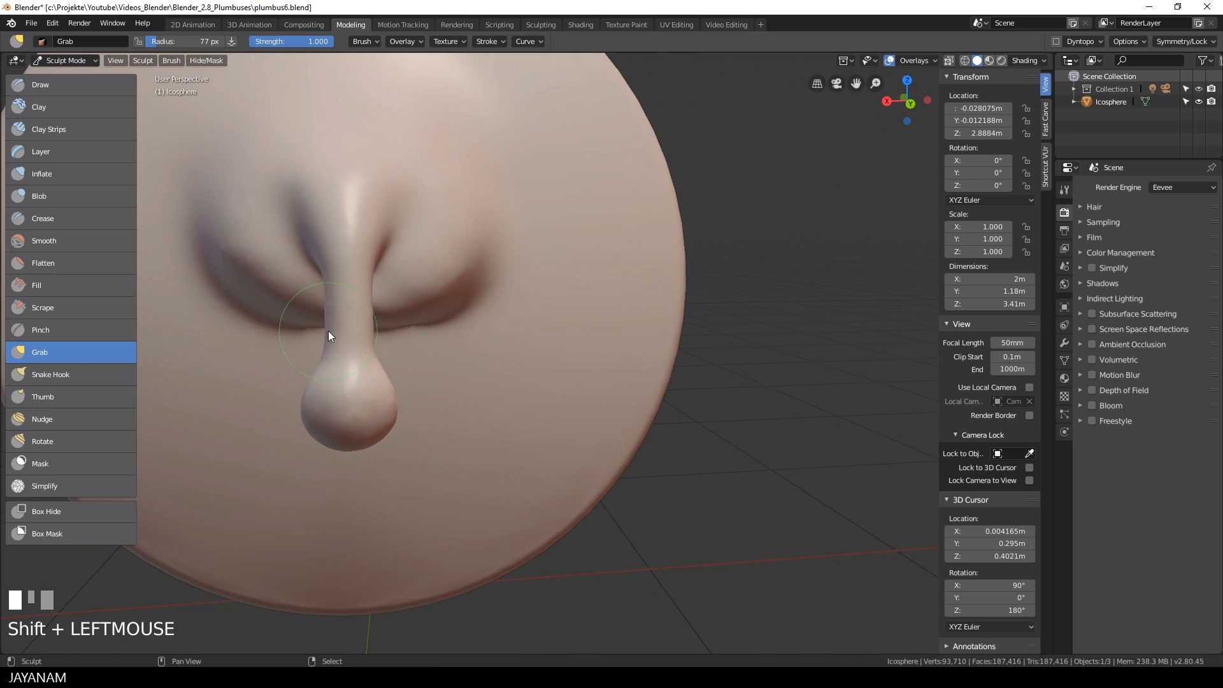
scroll(328, 336, "down", 5)
- Return to Object Mode and place the 3D cursor at the hole on the disc's opposite face
middle_click_drag(441, 414, 289, 423)
middle_click_drag(475, 423, 431, 362)
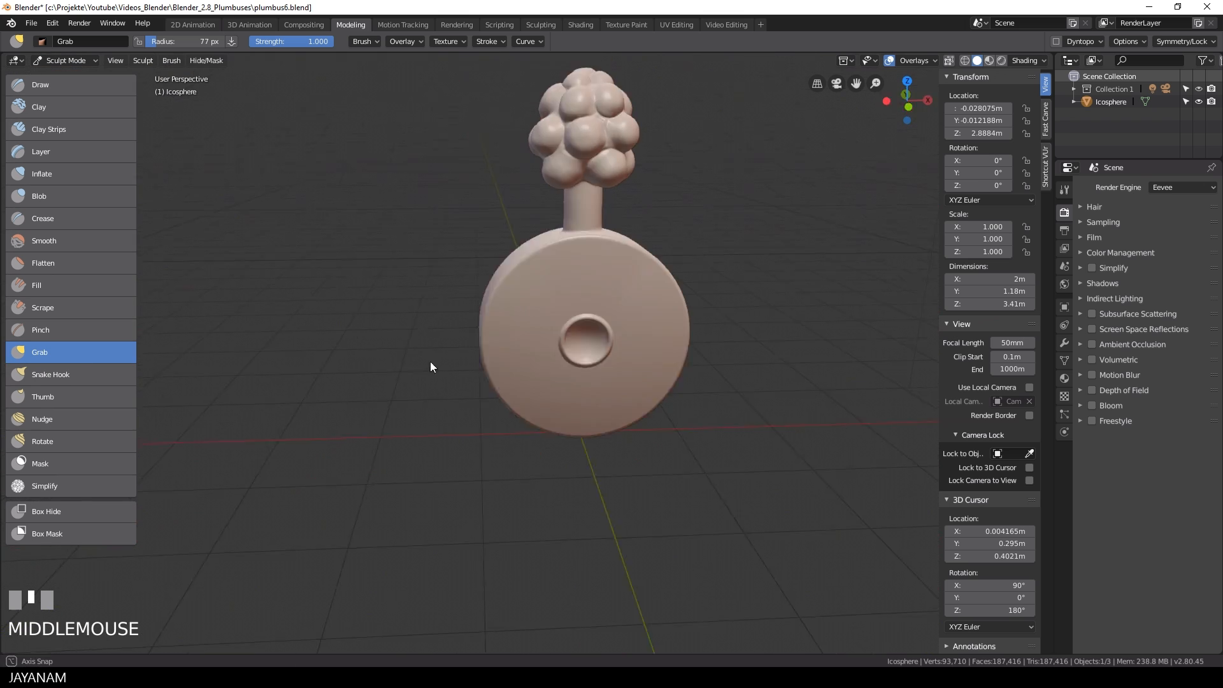
scroll(459, 397, "up", 2)
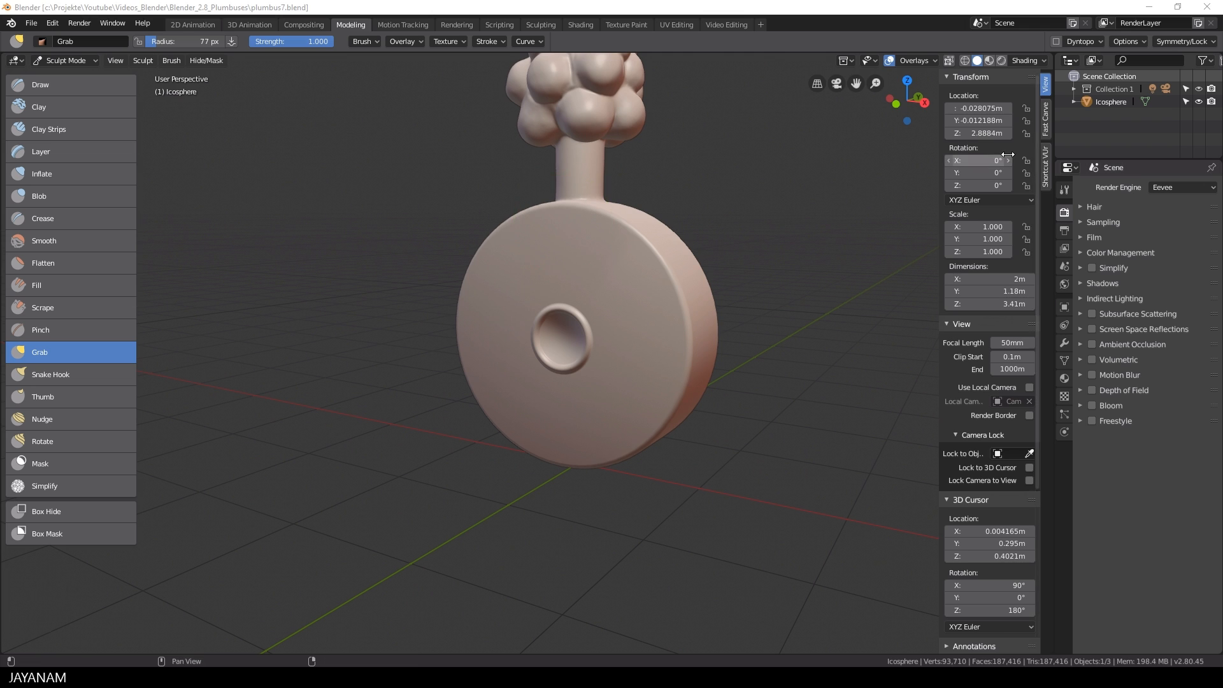
left_click(1048, 107)
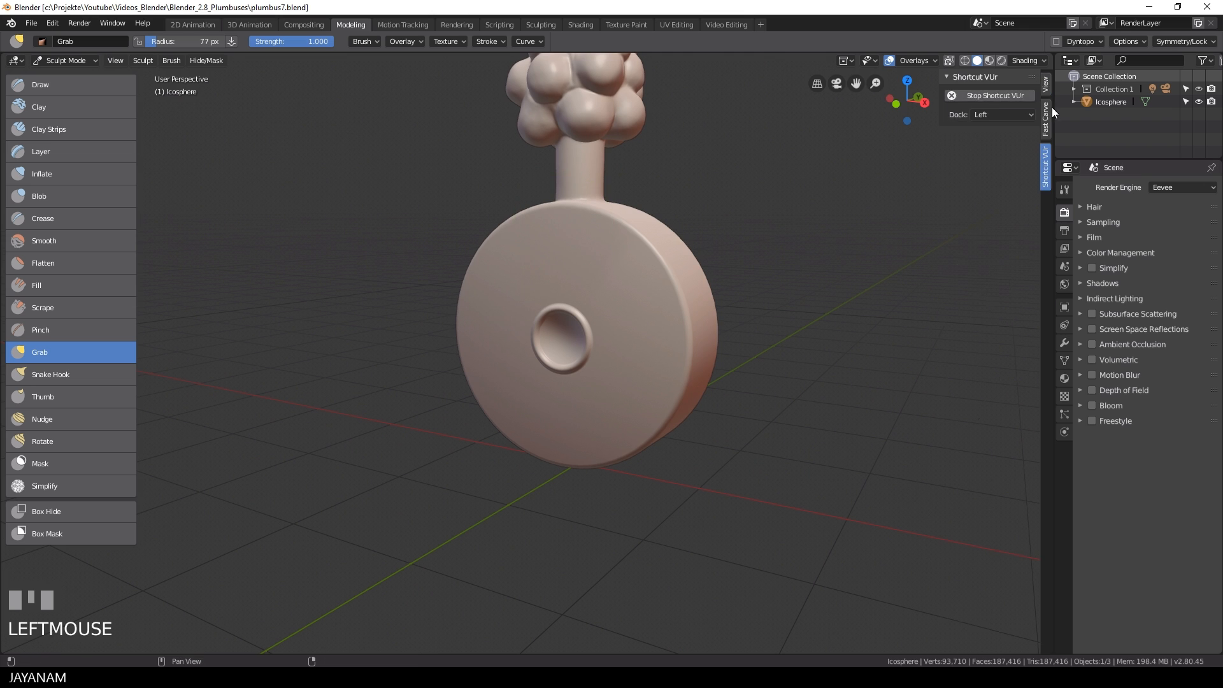
middle_click_drag(758, 279, 777, 281)
key("Tab")
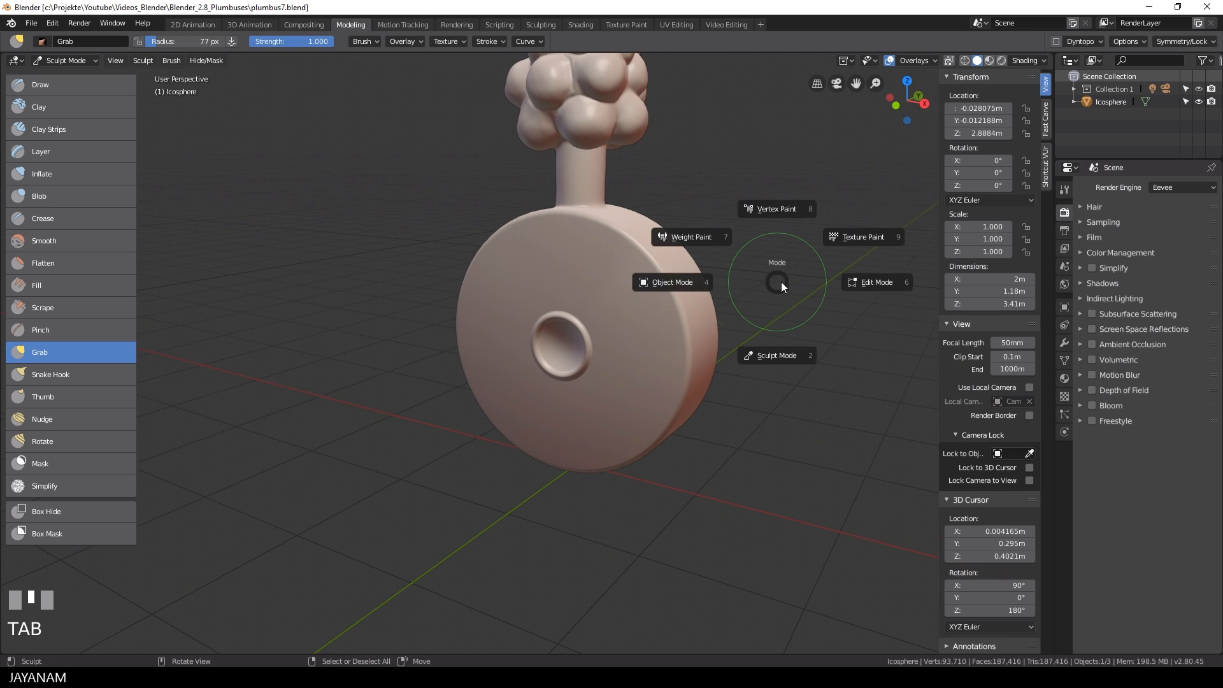
left_click(674, 280)
left_click(544, 339)
middle_click_drag(563, 341, 540, 341)
- Add a plane at the 3D cursor and rotate it 90° around the Y axis
key("shift+a")
mouse_move(540, 342)
left_click(591, 342)
key("r")
key("y")
key("9")
key("0")
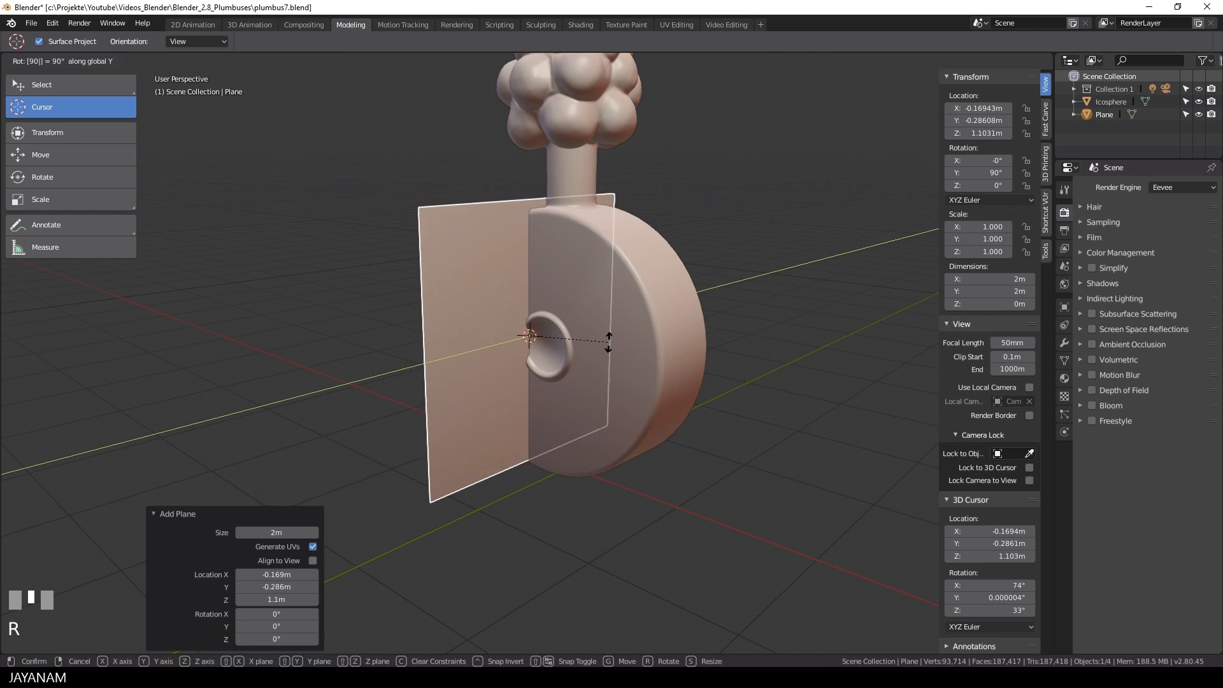
key("Return")
- Scale the plane down to fit inside the disc's hole and apply its scale
key("s")
left_click(532, 344)
key("ctrl+a")
left_click(539, 358)
- Extrude the small plane's outer edge four times along Y into a strip projecting from the hole
scroll(539, 358, "up", 1)
key("Tab")
right_click(506, 339)
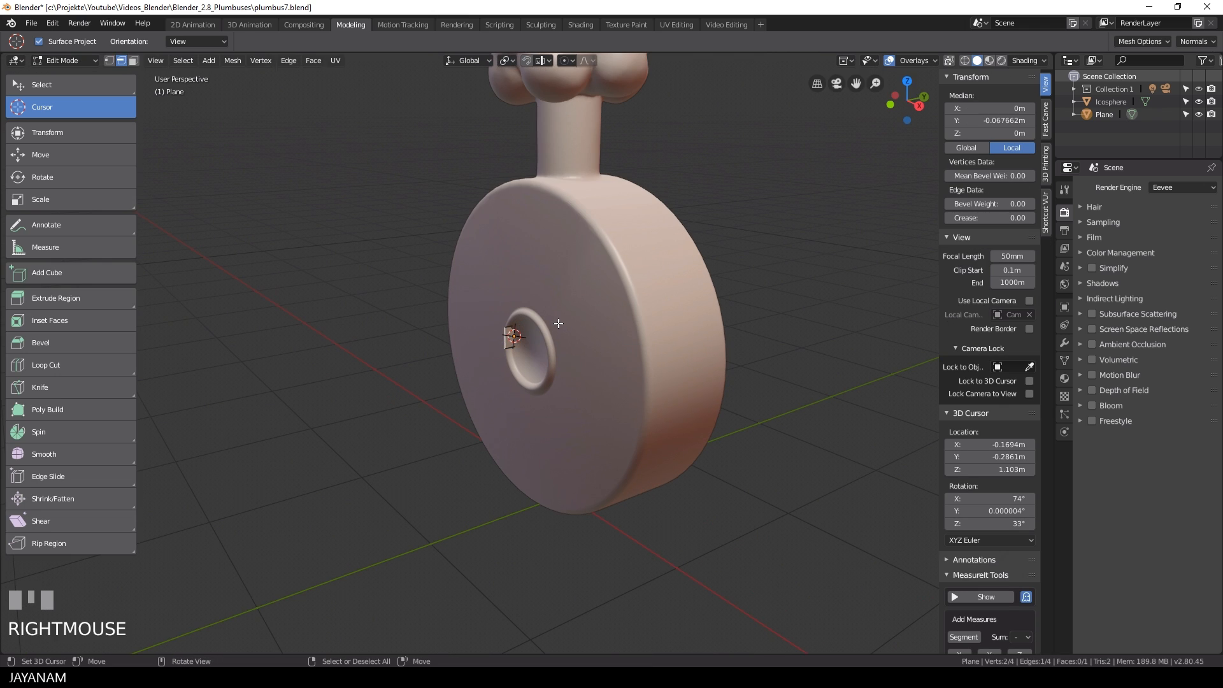
key("e")
key("y")
left_click(533, 331)
key("e")
key("y")
left_click(508, 338)
key("e")
key("y")
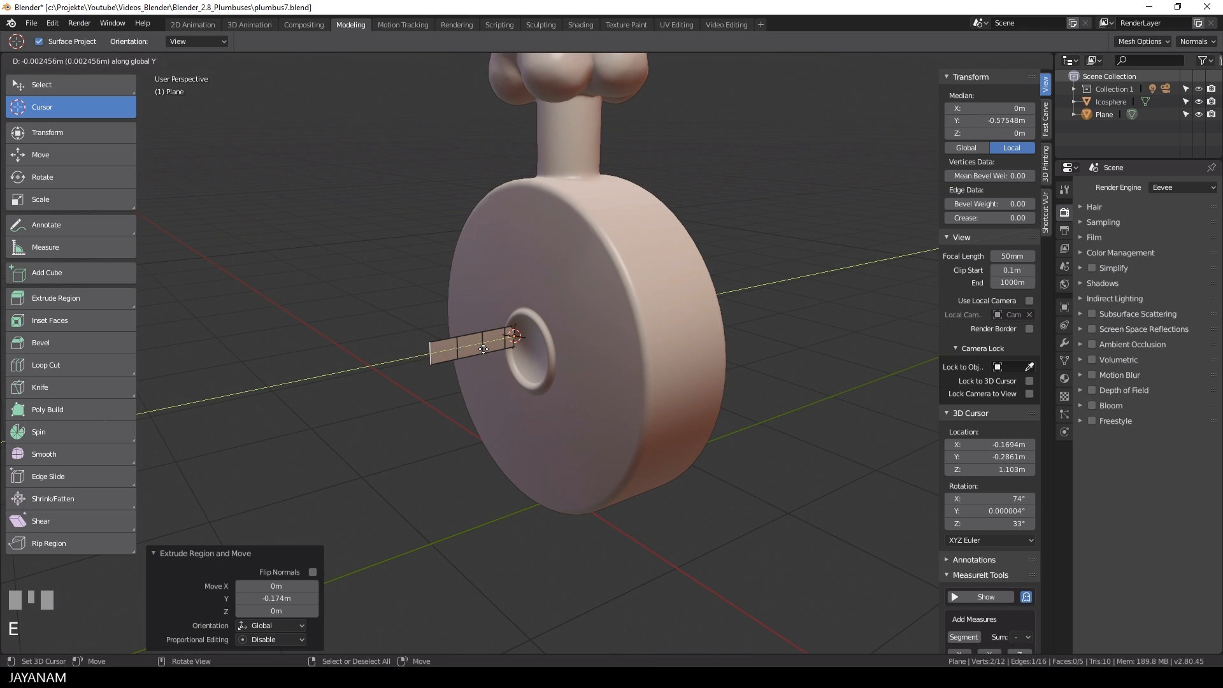
left_click(407, 367)
- Scale the strip's end edge to 0.838 and round its corners with a 0.038 vertex bevel of 4 segments
key("s")
left_click(510, 374)
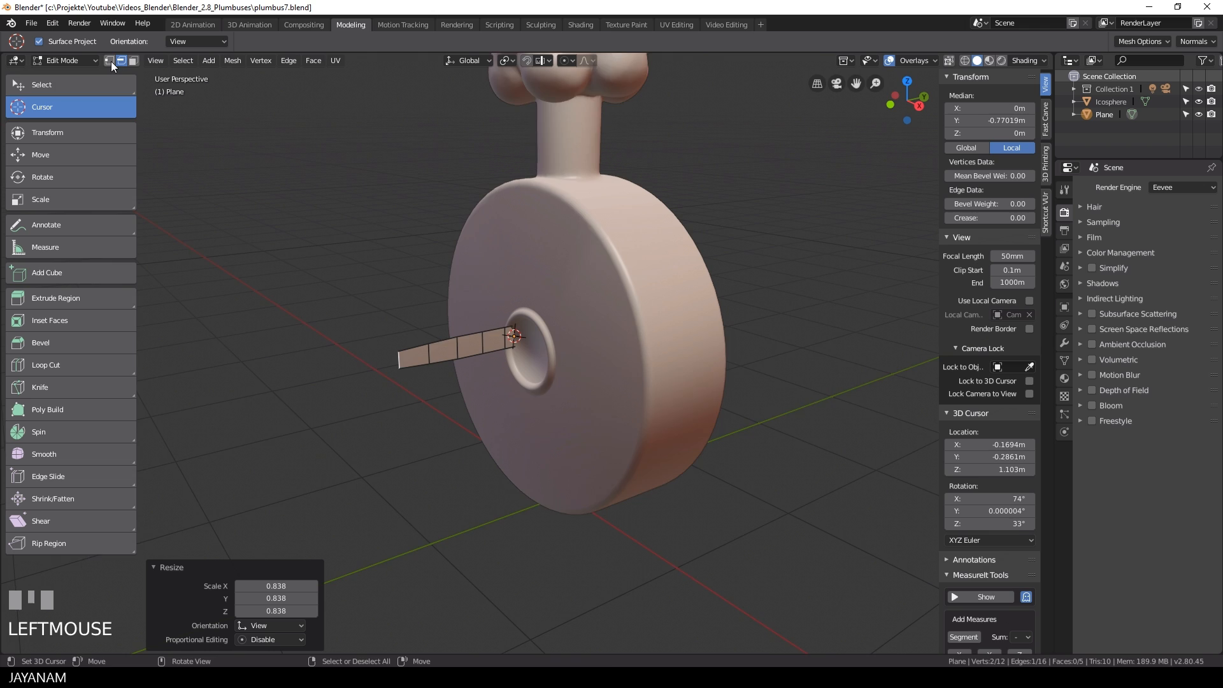
left_click(109, 61)
scroll(452, 376, "up", 2)
key("shift+ctrl+b")
left_click(466, 384)
scroll(474, 388, "down", 2)
middle_click_drag(477, 388, 492, 393)
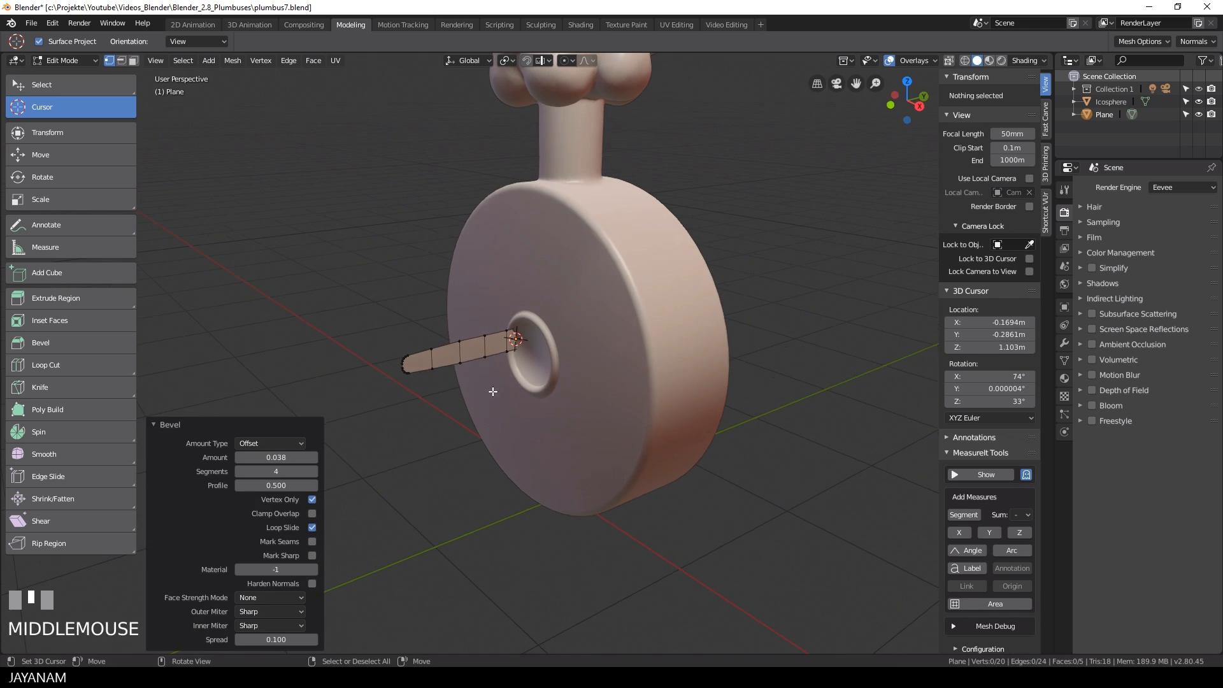
- Select the whole strip and make it slimmer along the Z axis
key("a")
key("s")
key("z")
left_click(535, 389)
- Scale two cross edges along the strip on the Z axis to vary its width
right_click(430, 352)
right_click(432, 368, "shift")
key("s")
key("z")
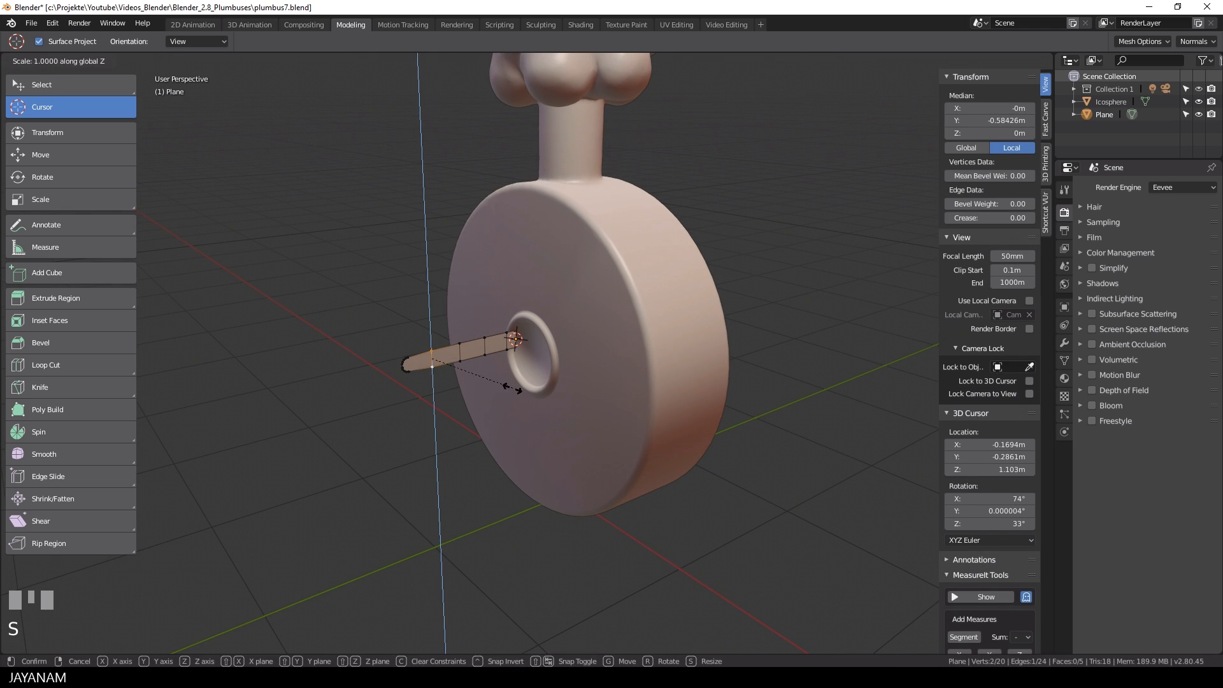
left_click(500, 387)
right_click(459, 343, "shift")
key("s")
key("z")
left_click(514, 370)
- Extrude the whole strip to give it a thickness of about 0.03 m
key("Tab")
middle_click_drag(348, 339, 485, 383)
key("Tab")
key("e")
left_click(587, 369)
key("Tab")
right_click(508, 375)
- Enable Dyntopo for the strip in Sculpt Mode and flood fill its mesh with constant detail
key("Tab")
left_click(636, 335)
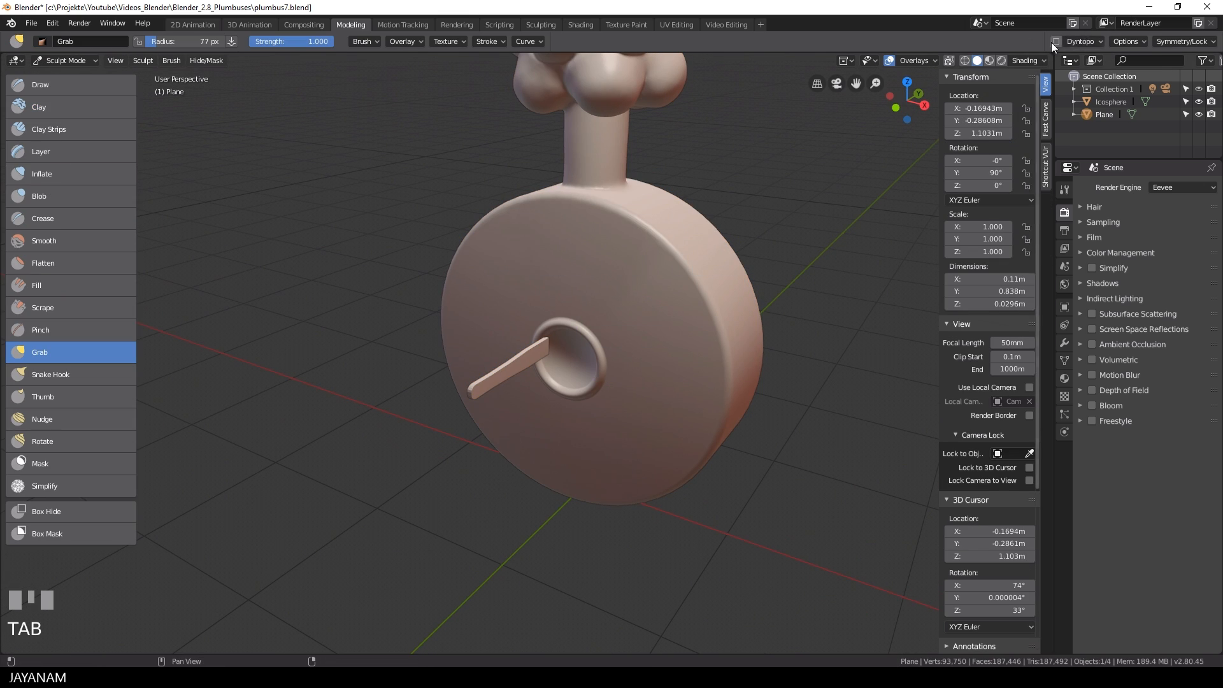
left_click(1070, 41)
left_click(1055, 41)
left_click(1055, 79)
left_click(1072, 41)
left_click(1057, 173)
scroll(567, 308, "up", 2)
middle_click_drag(598, 308, 567, 308)
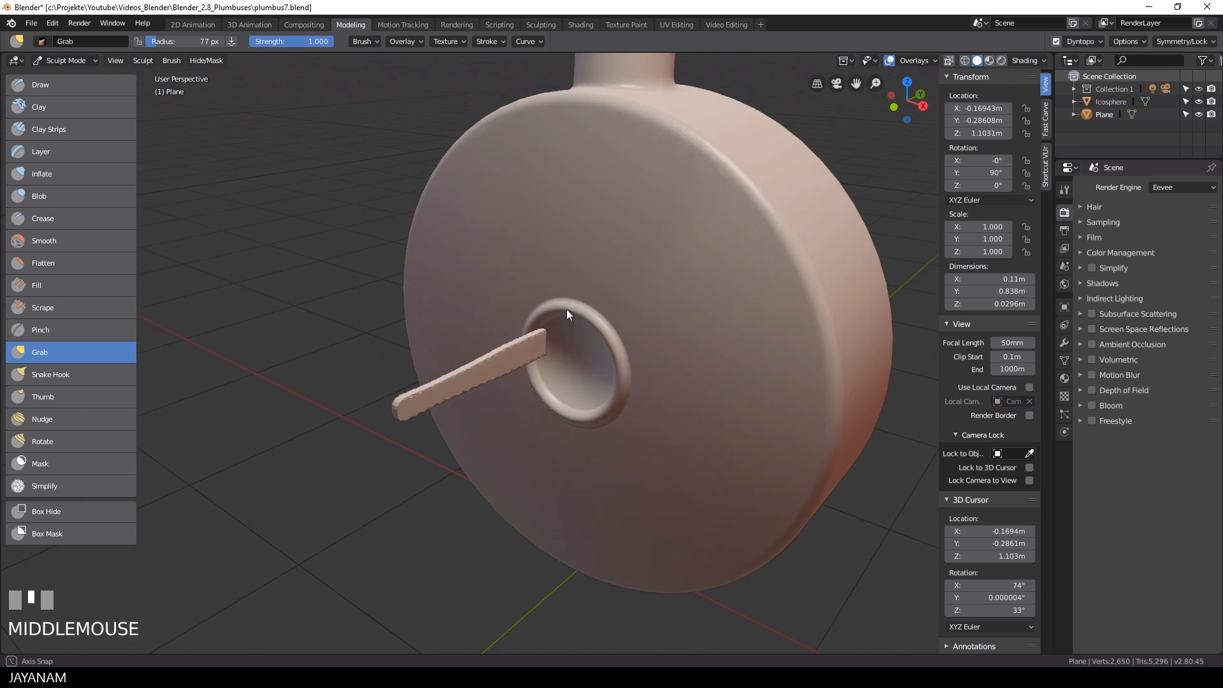
- Smooth the strip's jagged edges along its whole length with sculpt strokes
key("Tab")
key("Tab")
left_click(529, 323)
scroll(507, 367, "down", 1)
middle_click_drag(506, 367, 512, 360)
key("Tab")
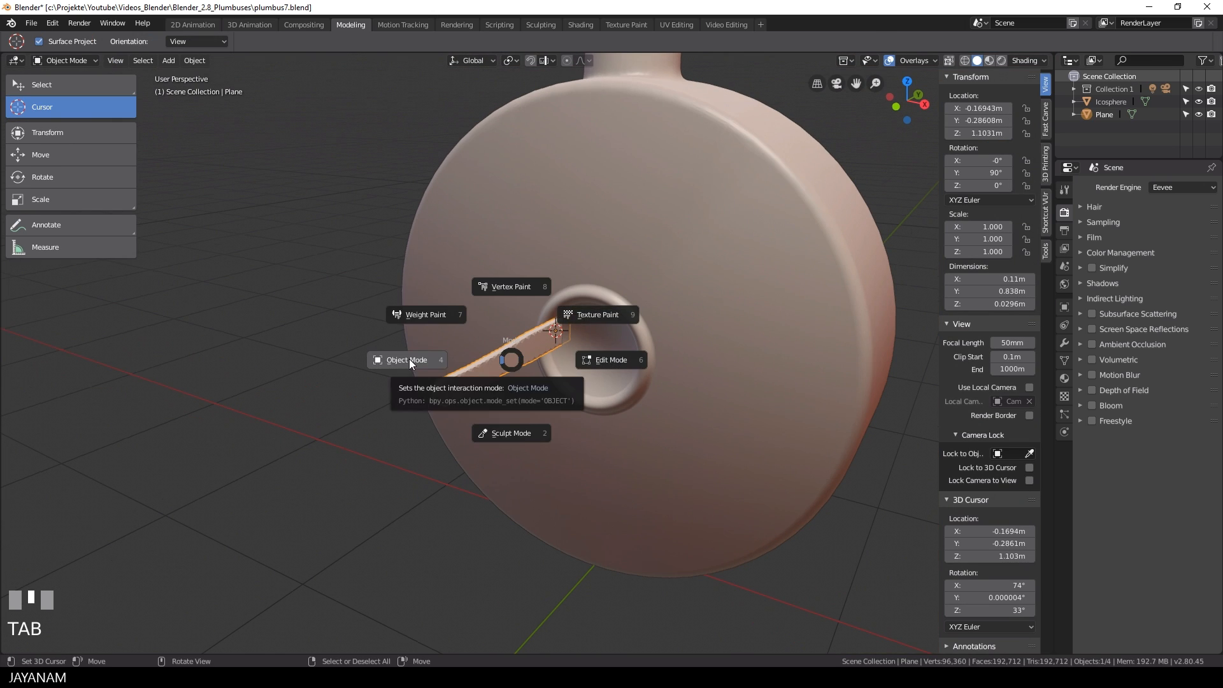
left_click(409, 358)
key("ctrl+z")
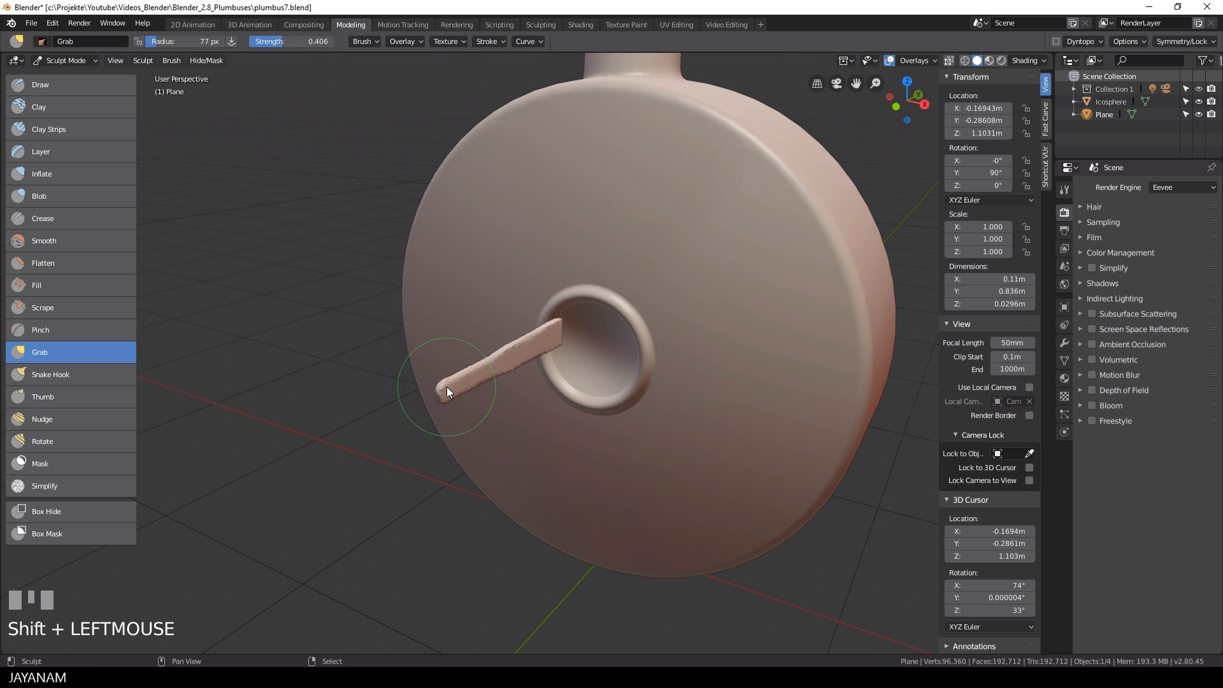
left_click_drag(446, 387, 548, 338, "shift")
mouse_move(560, 344)
middle_mouse_down()
mouse_move(621, 374)
mouse_move(659, 335)
middle_mouse_up()
- Turn Dyntopo back on for the strip and choose the Simplify brush
key("Tab")
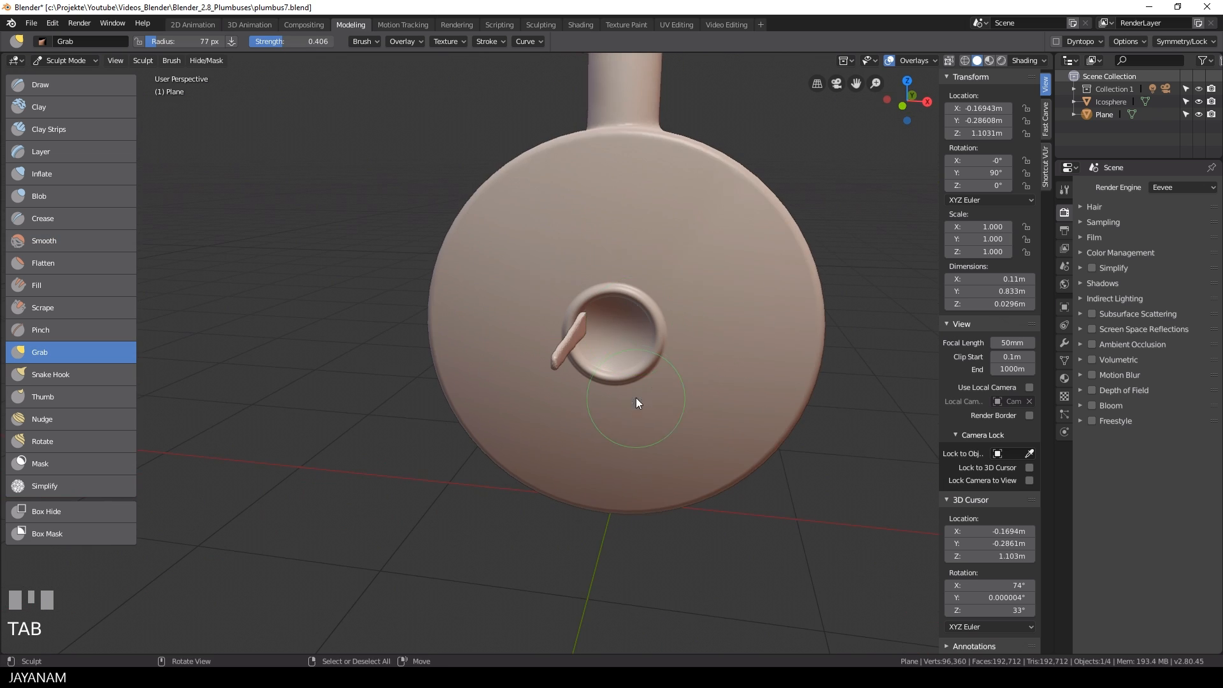
scroll(636, 398, "up", 2)
left_click(1056, 41)
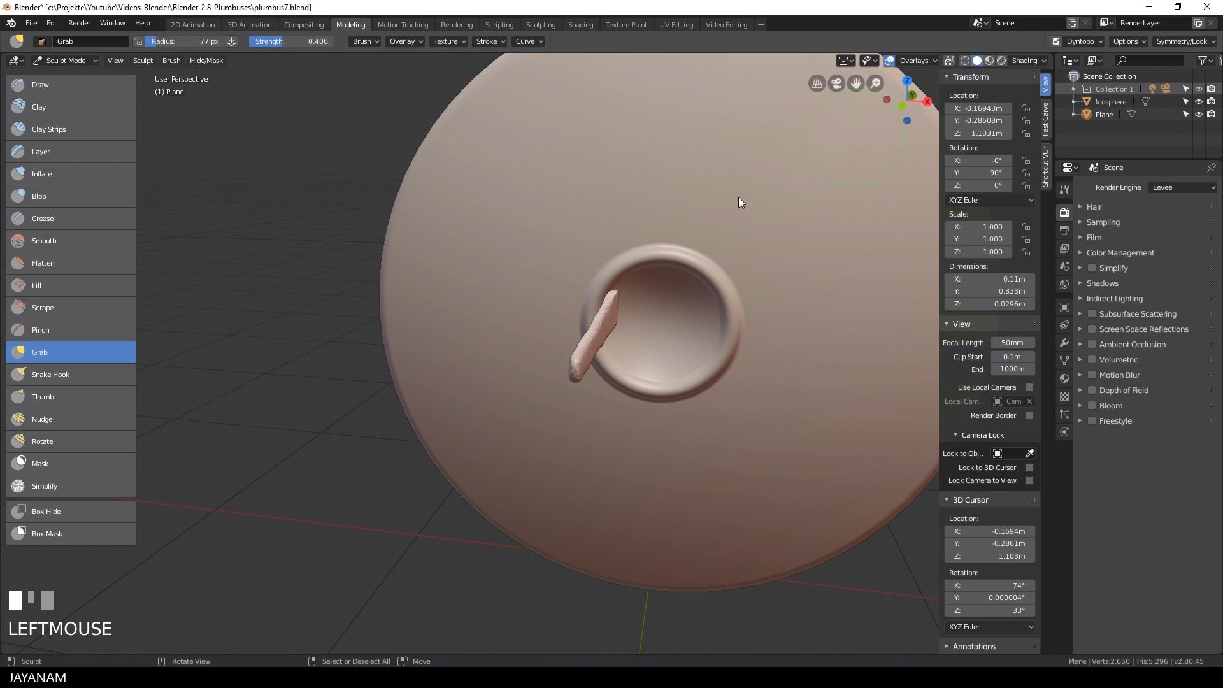
left_click(44, 486)
left_click(1084, 41)
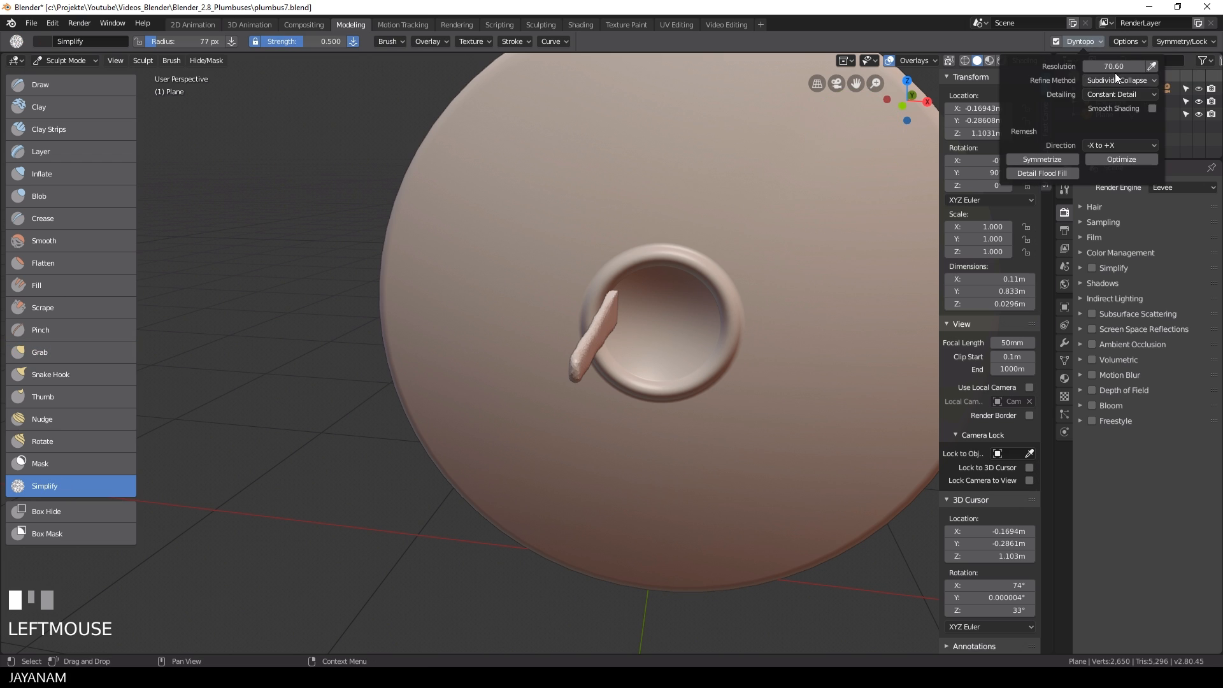
right_click(651, 331)
left_click(686, 339)
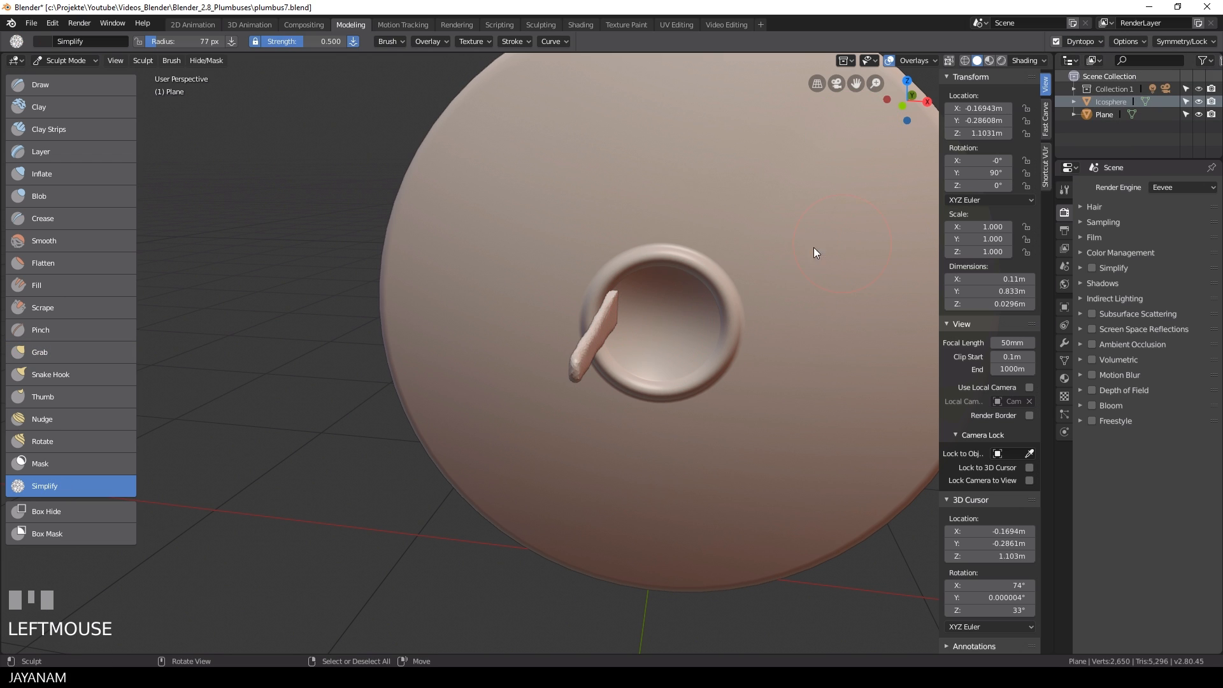
- Sculpt the plumbus body with Dyntopo enabled, simplifying the surface inside the disc's hole, and return to Object Mode
key("Tab")
key("Tab")
right_click(688, 290)
key("Tab")
left_click(688, 363)
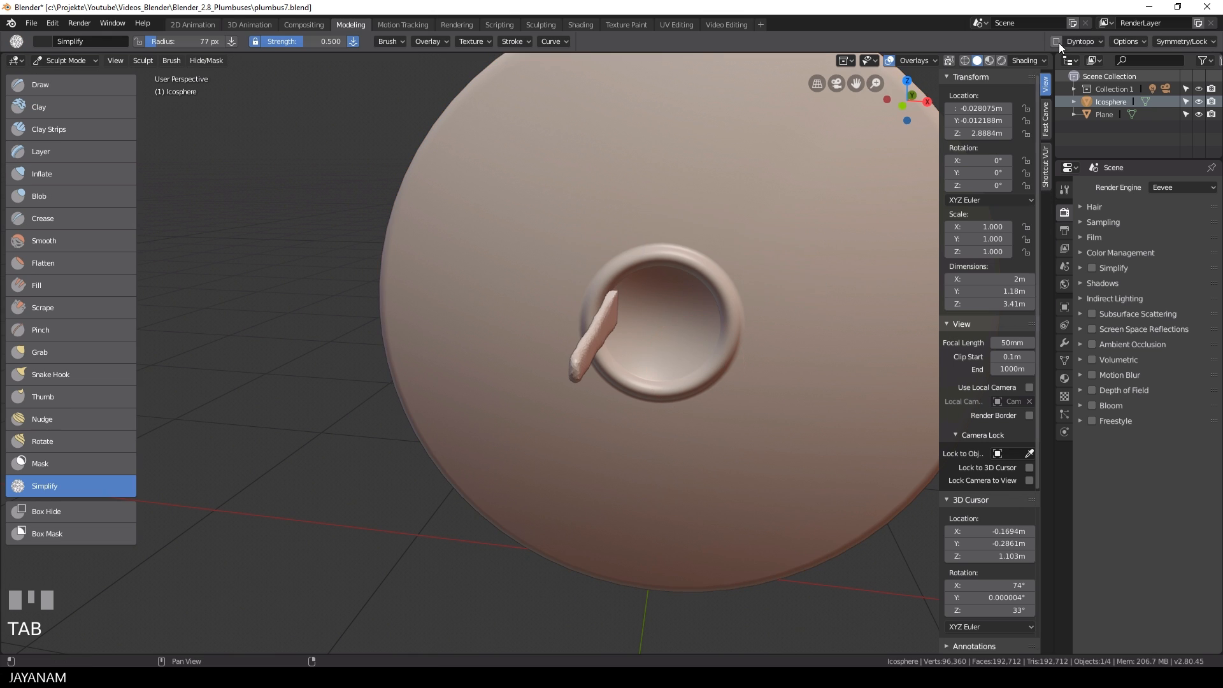
left_click(1057, 42)
left_click(945, 79)
left_click(1076, 42)
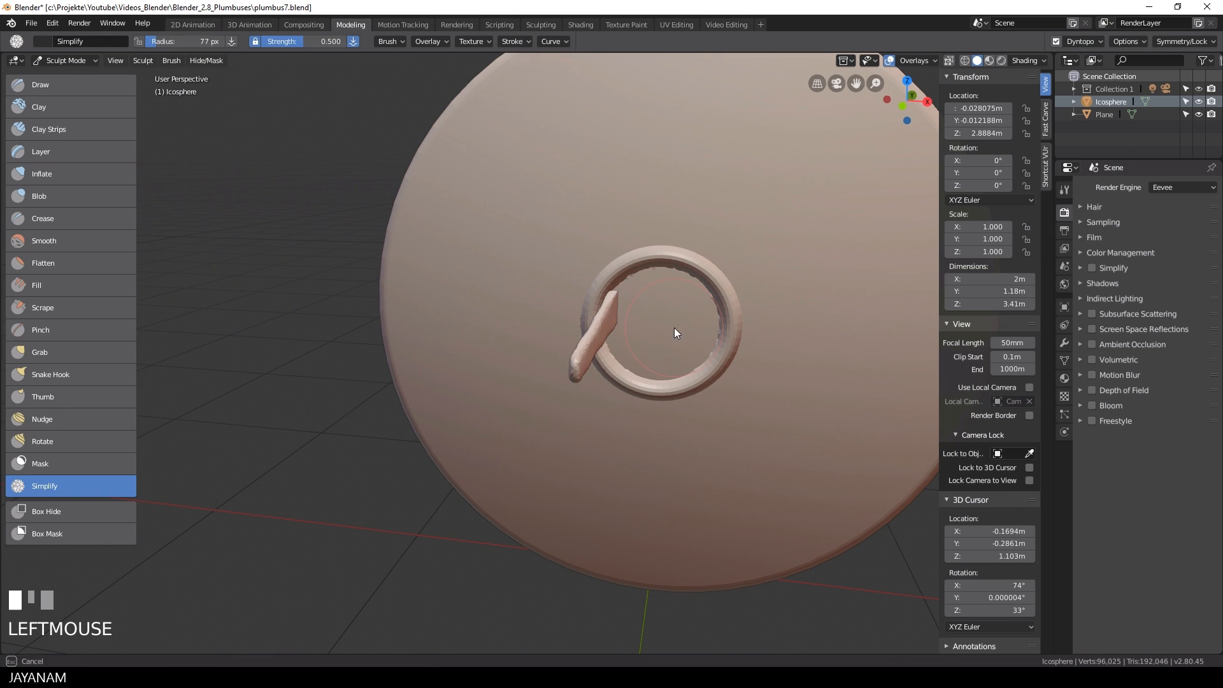
key("Tab")
left_click(764, 319)
key("Tab")
left_click(609, 318)
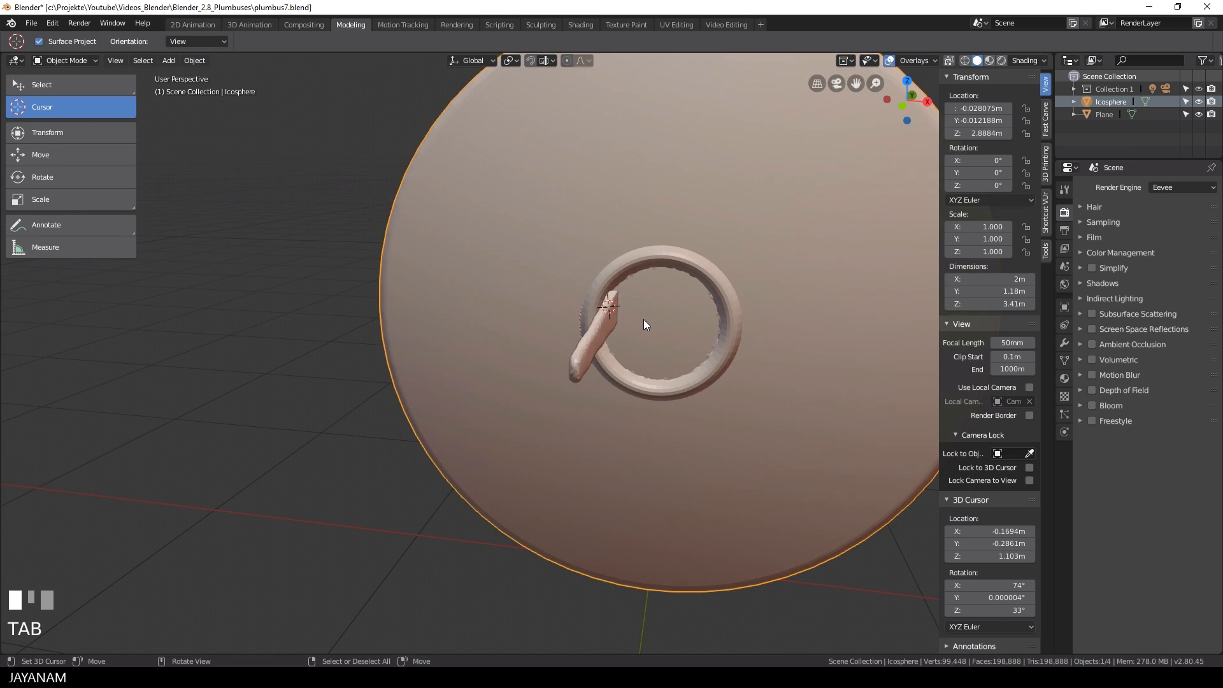
- Smooth the roughened inside of the disc's hole in Sculpt Mode
scroll(644, 319, "down", 2)
middle_click_drag(643, 319, 696, 315)
key("Tab")
left_click(631, 386)
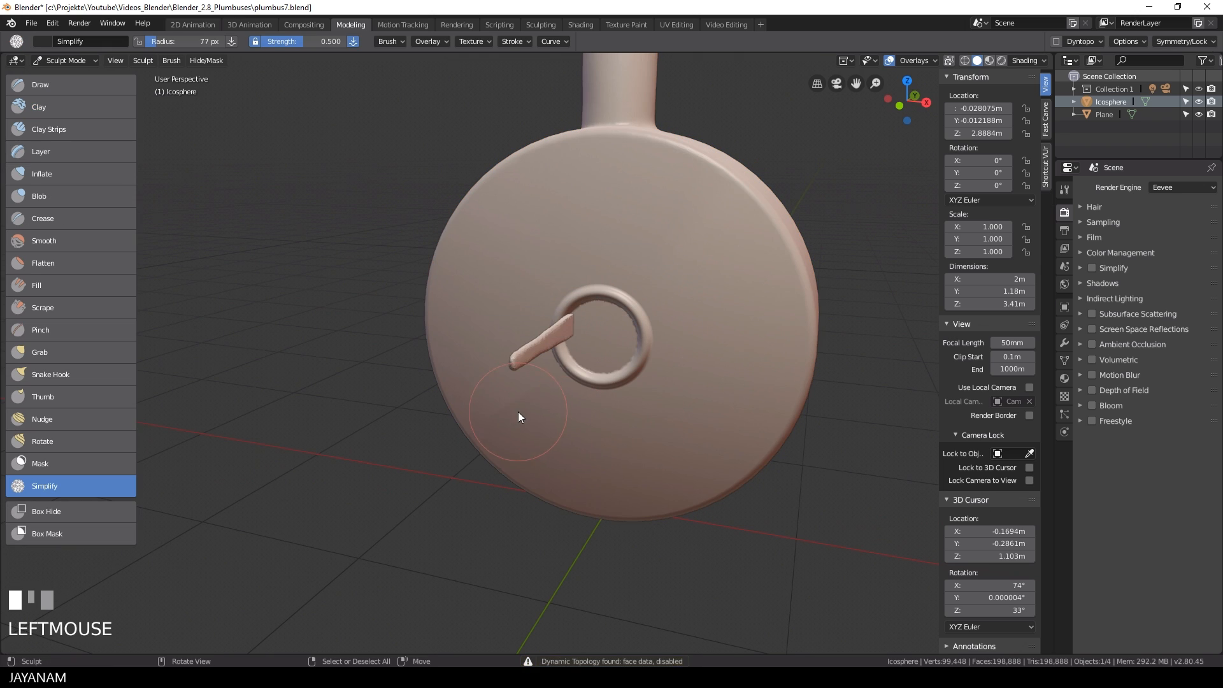
scroll(631, 334, "up", 2)
middle_click_drag(632, 334, 615, 332)
left_click(612, 333, "shift")
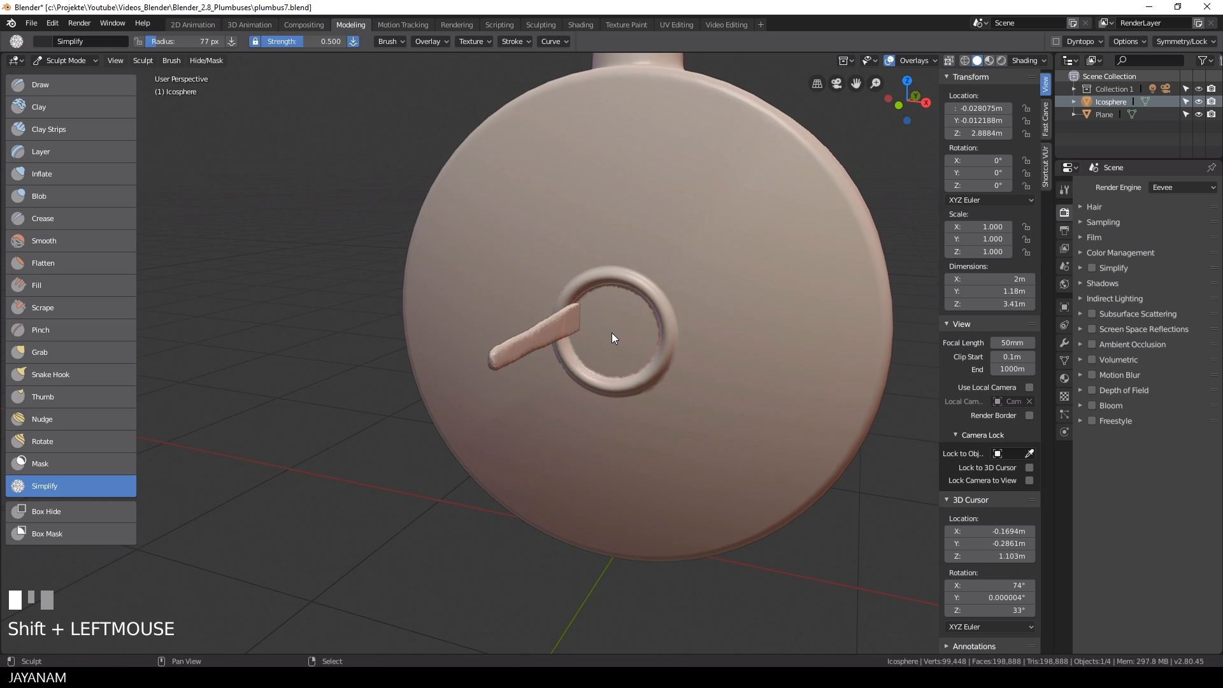
- Duplicate the strip, moving the copy by about 0.277, 0.108 and -0.055 m to the hole's opposite side, and rotate it
key("Tab")
left_click(477, 323)
right_click(529, 342)
key("shift+d")
left_click(764, 347)
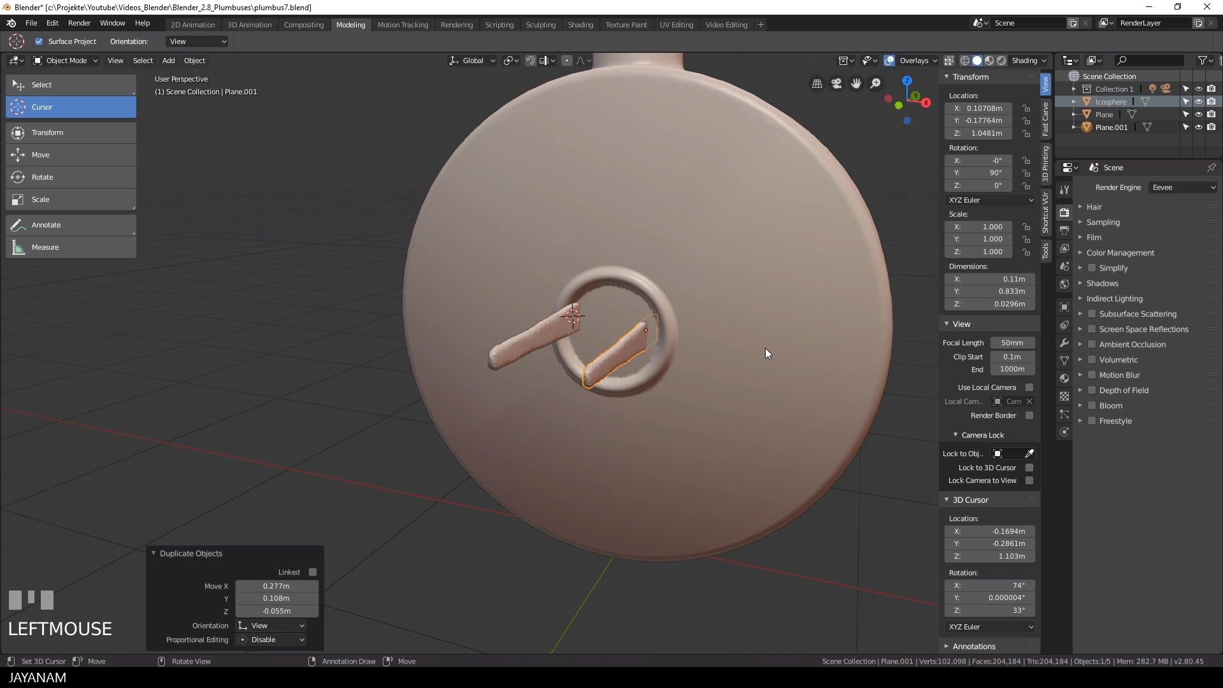
key("r")
left_click(744, 327)
- Duplicate the rotated strip to the top of the hole and rotate the new copy
key("shift+d")
left_click(719, 295)
mouse_move(719, 294)
middle_mouse_down()
mouse_move(664, 292)
mouse_move(641, 326)
mouse_move(680, 393)
mouse_move(617, 354)
mouse_move(711, 313)
middle_mouse_up()
key("r")
left_click(622, 319)
- Duplicate the strip once more, place the copy at the lower edge of the hole and rotate it
key("shift+d")
left_click(619, 363)
left_click(671, 334)
right_click(652, 338)
key("g")
left_click(650, 364)
key("r")
left_click(679, 417)
- Rotate the lower strip from several viewing angles so that it projects outward from the hole
key("r")
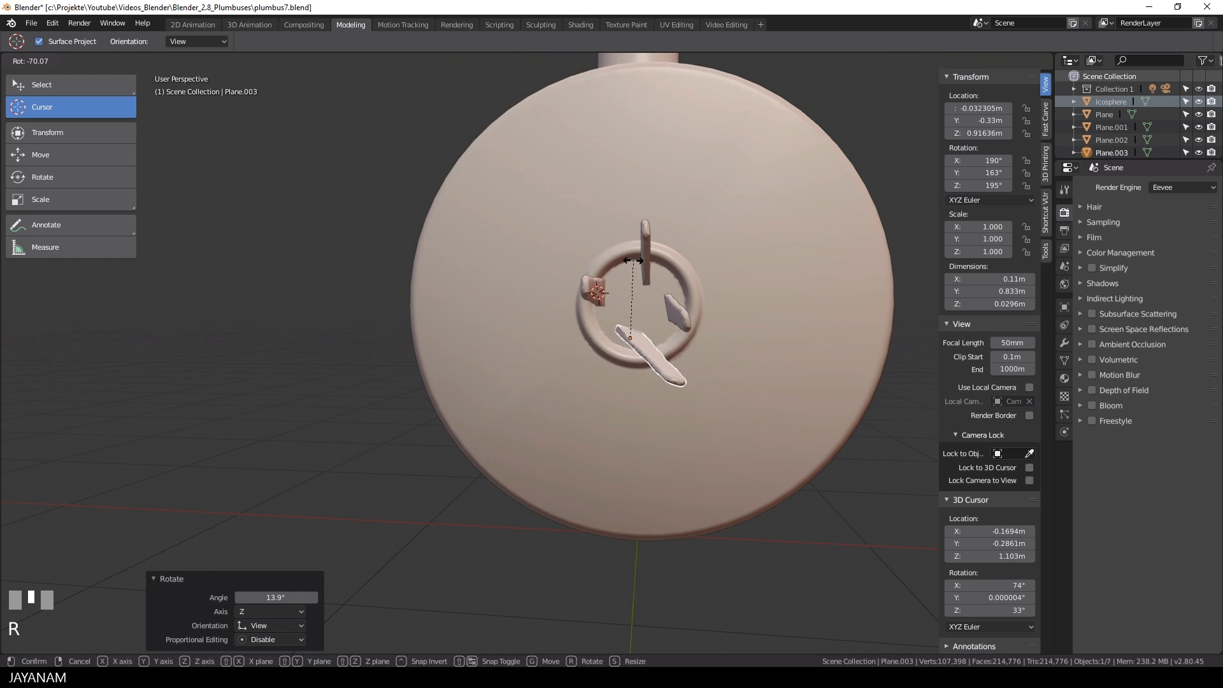
left_click(782, 395)
middle_click_drag(782, 395, 716, 362)
key("r")
left_click(785, 434)
key("r")
left_click(770, 312)
key("g")
middle_click_drag(761, 316, 719, 324)
- Reposition the strip on the hole's right side and rotate it to follow the rim
right_click(657, 347)
key("r")
left_click(714, 361)
key("g")
key("r")
left_click(768, 377)
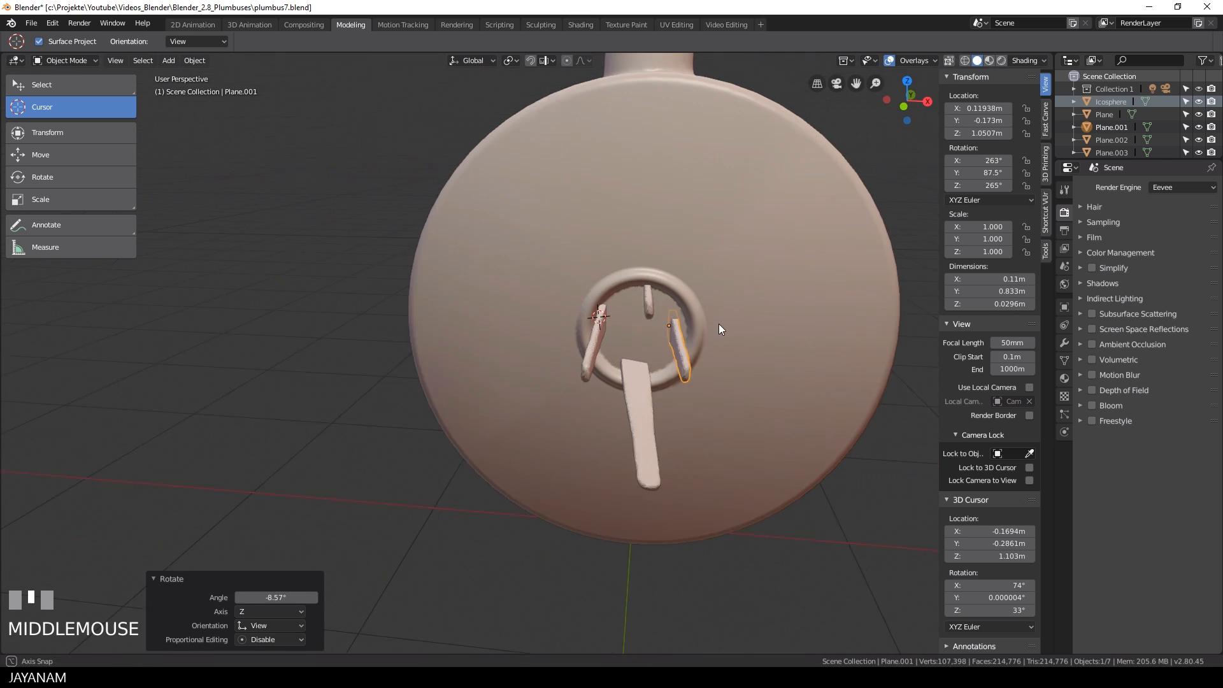
- Adjust the rotation of the strip at the top of the hole and of the lower strip
right_click(646, 287)
key("r")
left_click(685, 239)
middle_click_drag(685, 239, 694, 268)
right_click(636, 354)
key("r")
left_click(728, 373)
- Rotate and move the original strip at the left side of the hole
right_click(589, 315)
key("r")
left_click(659, 305)
key("g")
left_click(653, 296)
key("r")
left_click(699, 310)
middle_click_drag(698, 311, 712, 263)
- Duplicate the original strip about 0.13 m higher, adjust the copy's rotation and position, and refine a strip's angle
key("shift+d")
left_click(582, 277)
key("r")
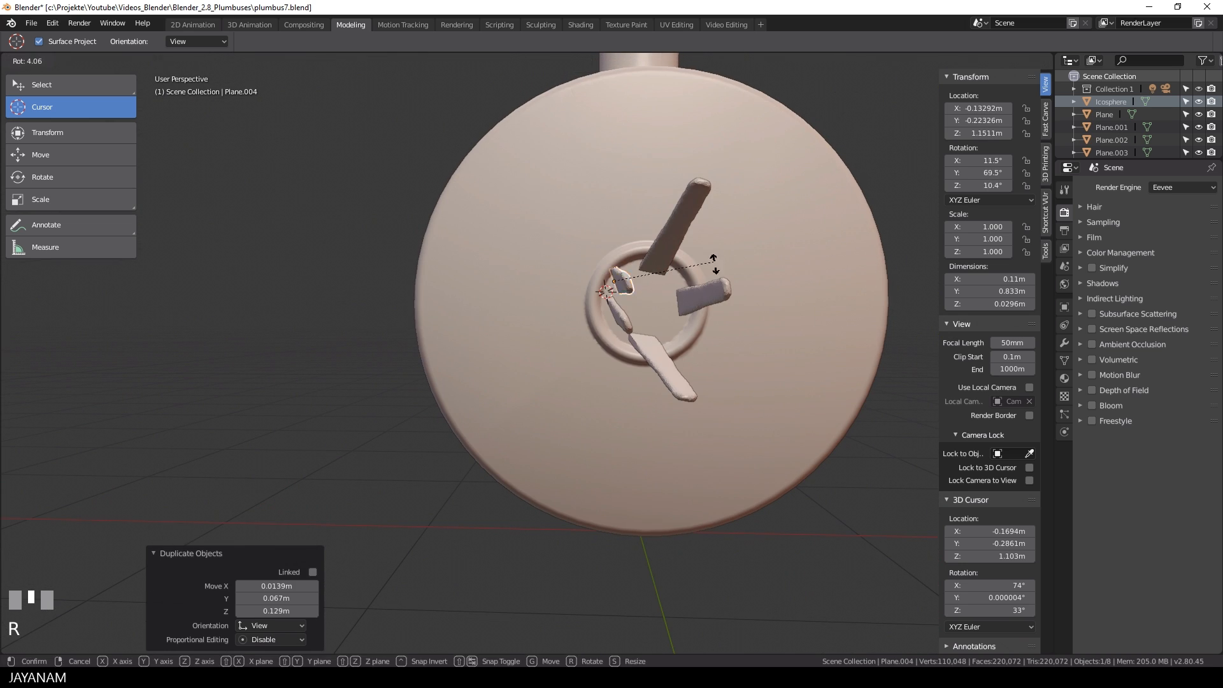
left_click(629, 310)
key("g")
left_click(638, 299)
scroll(608, 310, "down", 1)
middle_click_drag(638, 298, 596, 370)
right_click(640, 308)
key("r")
left_click(664, 305)
- Duplicate a strip into the gap between the others in the hole and rotate the copy
right_click(607, 342)
key("shift+d")
left_click(654, 344)
key("r")
left_click(706, 319)
- Move one of the strips to improve its placement inside the hole
scroll(588, 371, "down", 1)
right_click(505, 335, "shift")
right_click(499, 376)
middle_click_drag(506, 335, 604, 385)
key("g")
left_click(519, 365)
- Scale the newest strip copy down to 0.874 and rotate it by about -8.49°
right_click(633, 420)
key("s")
left_click(676, 419)
key("r")
left_click(628, 342)
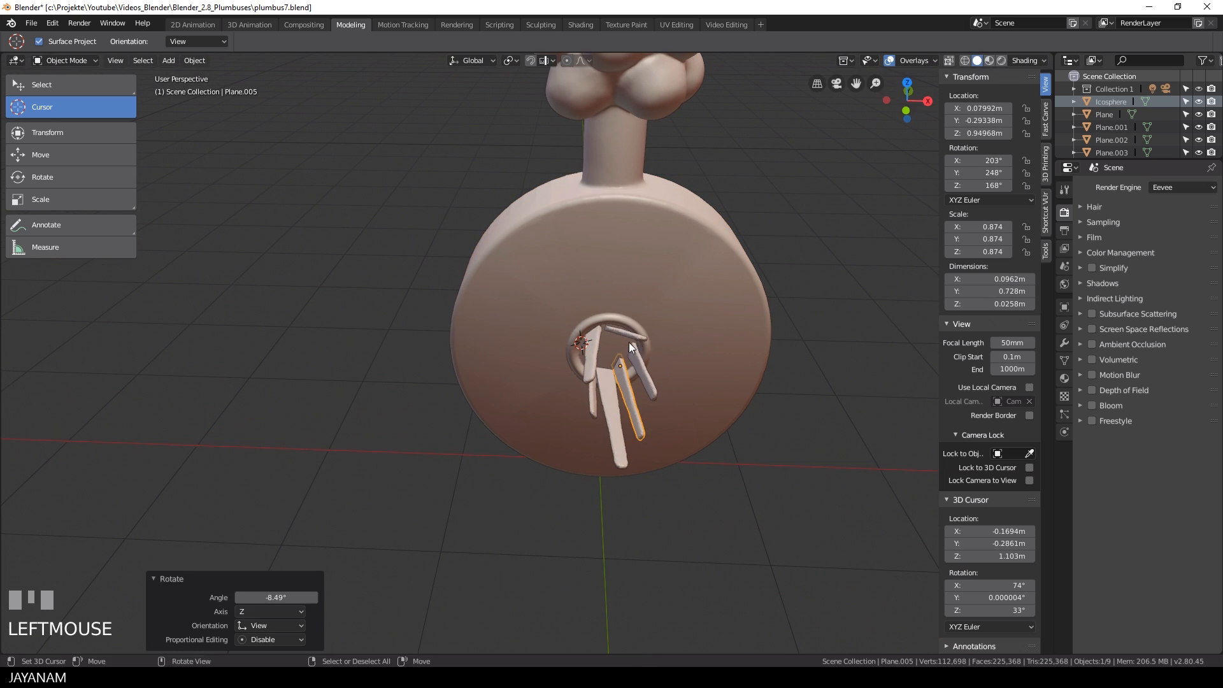
- Select a strip near the hole's upper left rim and change its size
right_click(628, 331)
middle_click_drag(629, 318, 627, 257)
right_click(599, 280)
key("s")
left_click(673, 292)
- Move and rotate the original strip so that it sits against the hole's left rim
right_click(599, 309)
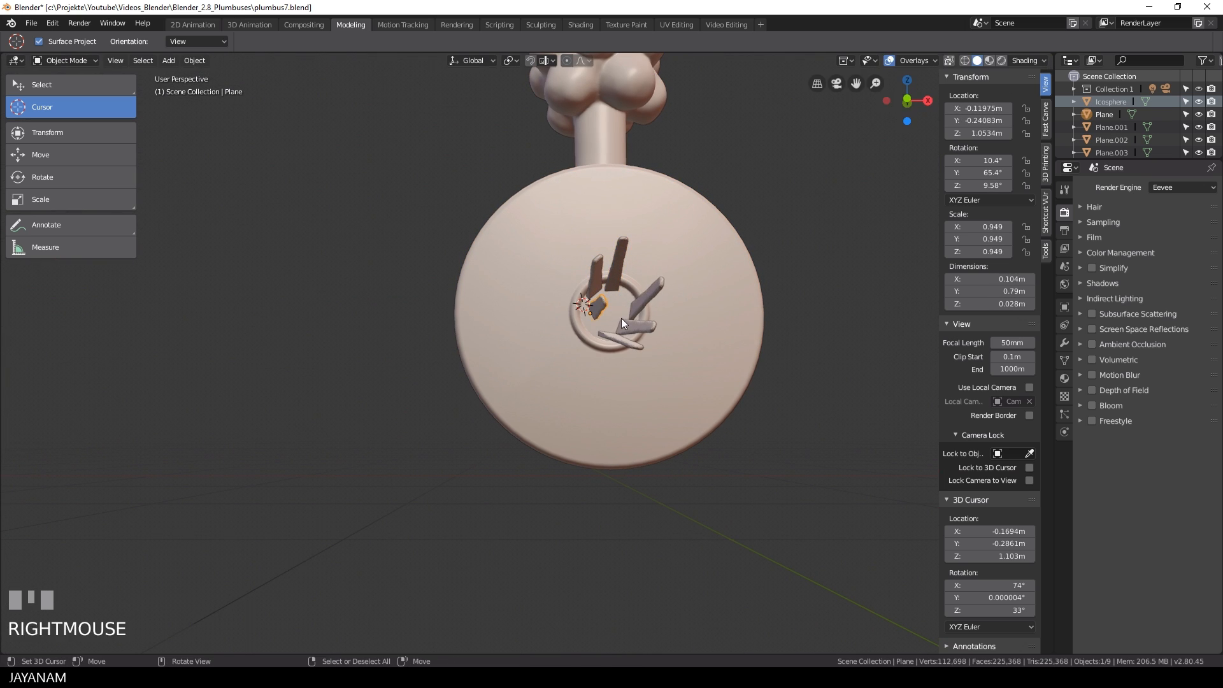
key("g")
left_click(618, 321)
middle_click_drag(619, 321, 651, 314)
key("r")
left_click(650, 304)
key("g")
left_click(643, 312)
right_click(625, 289, "shift")
right_click(561, 303)
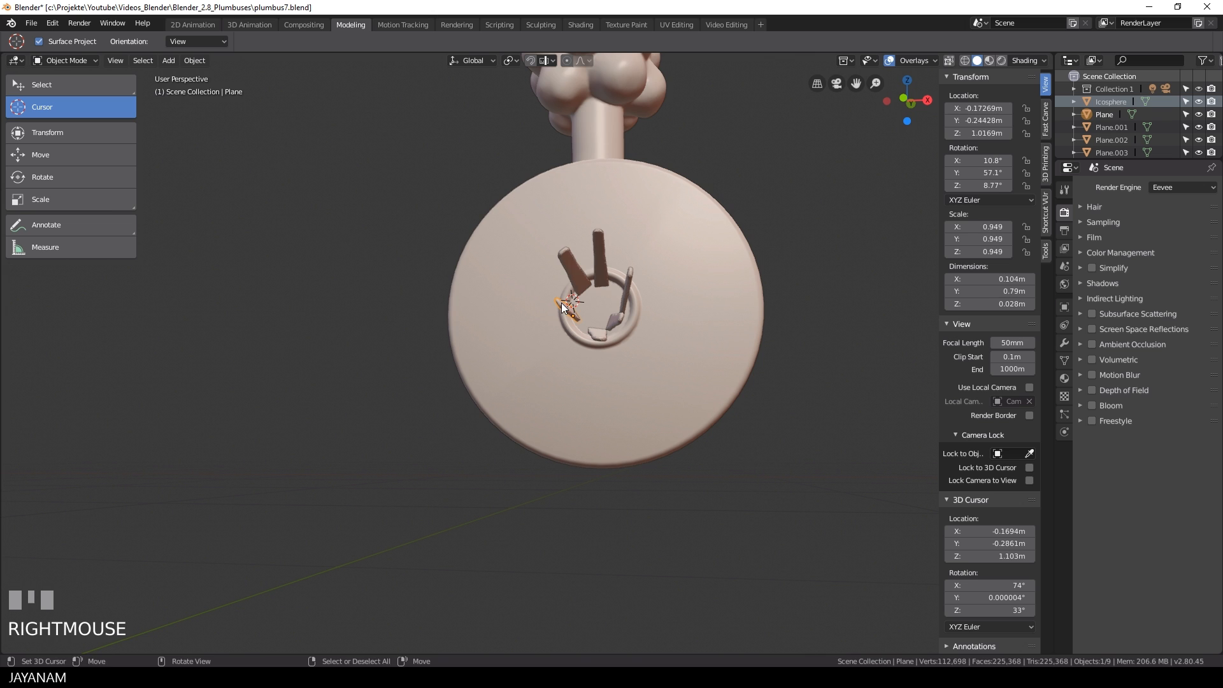
- Select the body together with all the strips and save the file as plumbus8.blend
right_click(628, 286, "shift")
right_click(616, 316, "shift")
right_click(630, 277, "shift")
scroll(629, 277, "down", 3)
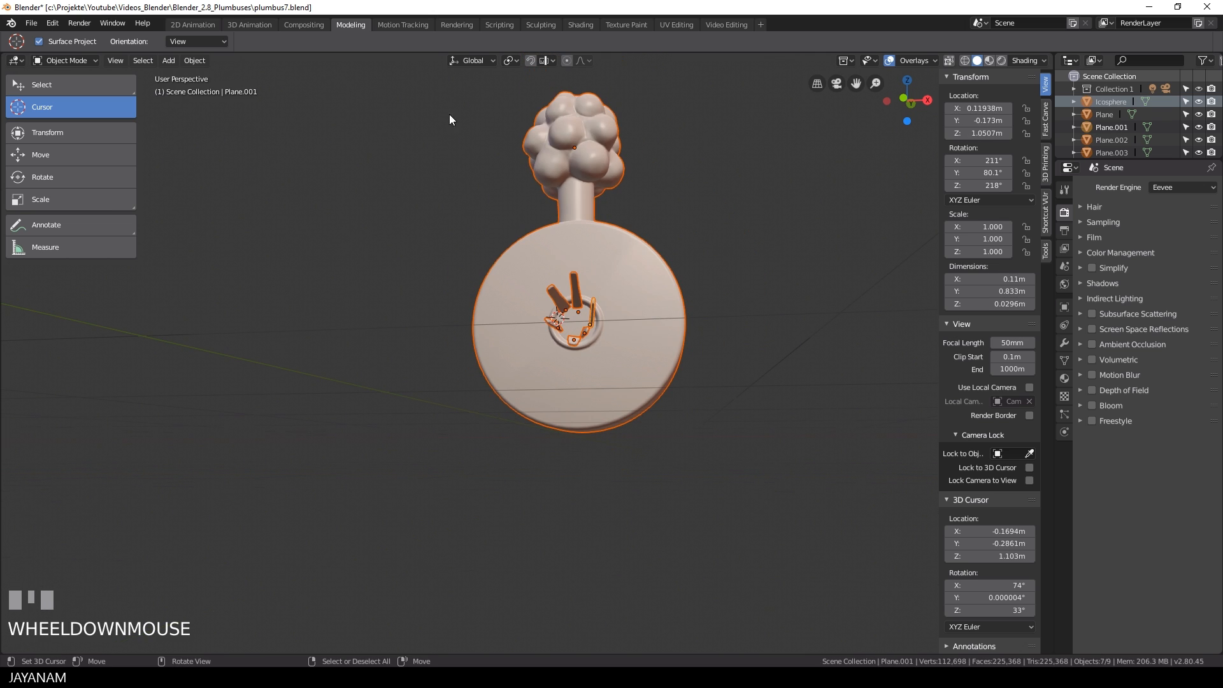
left_click(30, 23)
left_click(51, 123)
left_click(1130, 91)
left_click(1177, 77)
- Merge the selected body and strips into a single object with the Bool Tool's Auto Boolean Union
left_click(1045, 252)
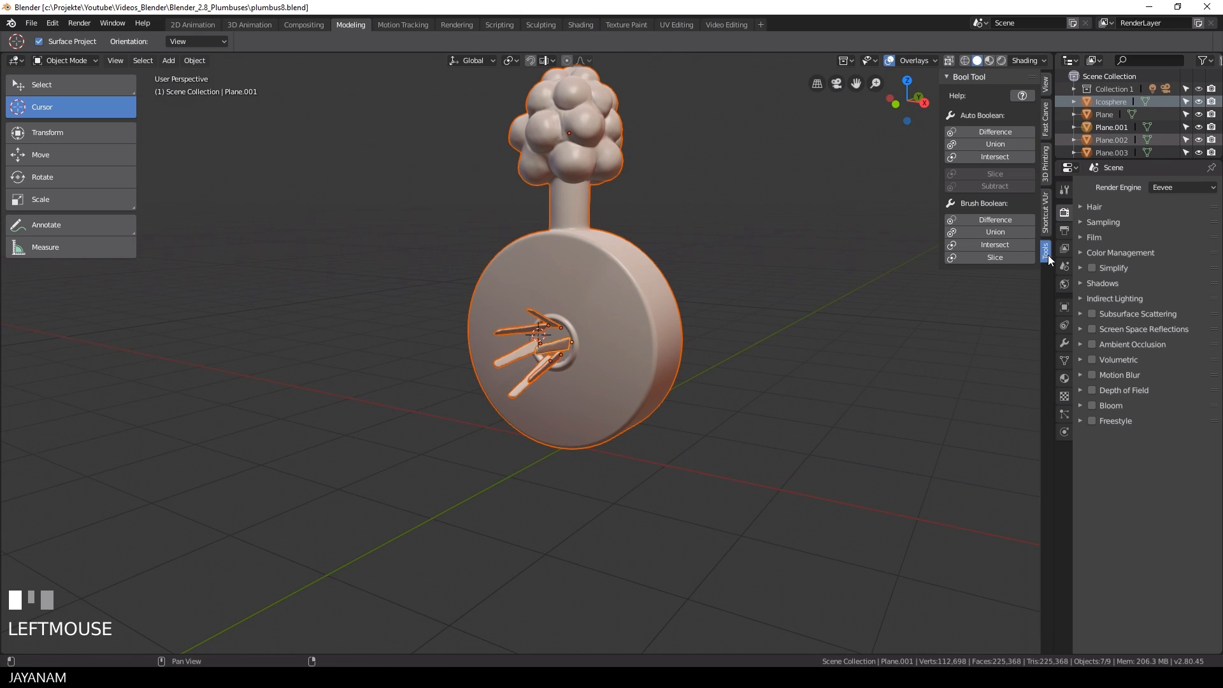
left_click(1011, 143)
scroll(654, 310, "up", 2)
mouse_move(653, 311)
middle_mouse_down()
mouse_move(629, 311)
mouse_move(793, 309)
mouse_move(640, 307)
middle_mouse_up()
scroll(626, 312, "down", 3)
scroll(640, 307, "up", 1)
key("ctrl+Tab")
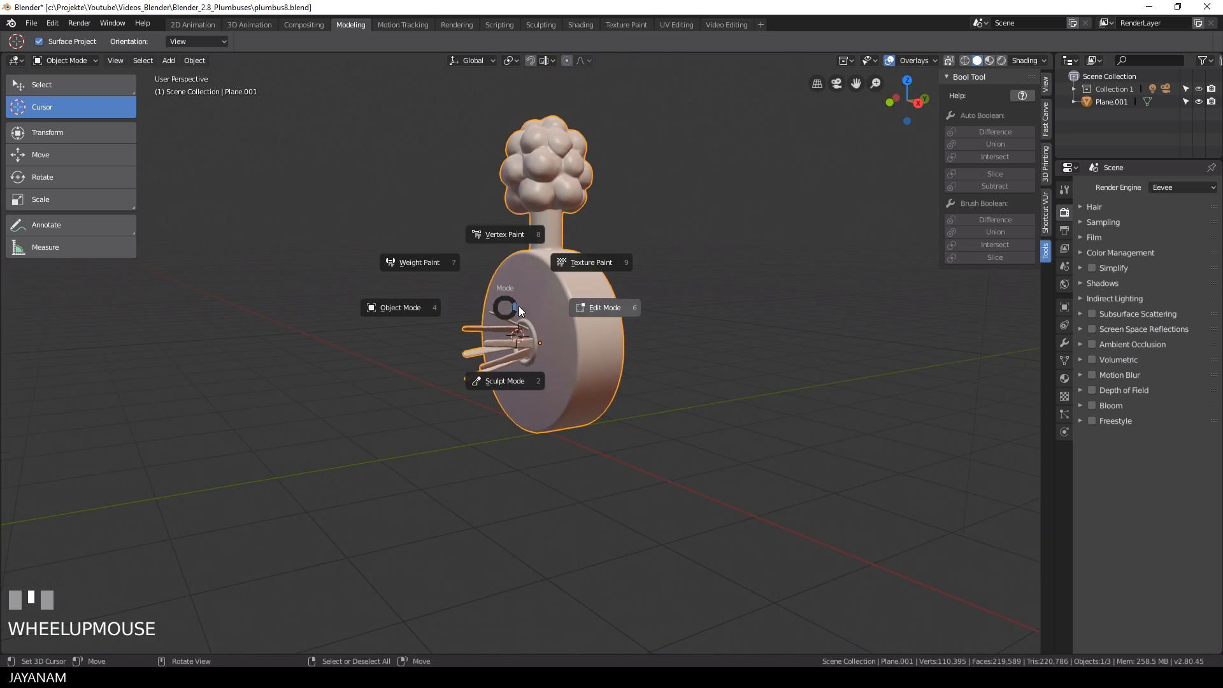
left_click(508, 379)
mouse_move(599, 369)
middle_mouse_down()
mouse_move(695, 355)
mouse_move(643, 380)
mouse_move(689, 361)
middle_mouse_up()
scroll(643, 380, "up", 2)
scroll(689, 361, "down", 1)
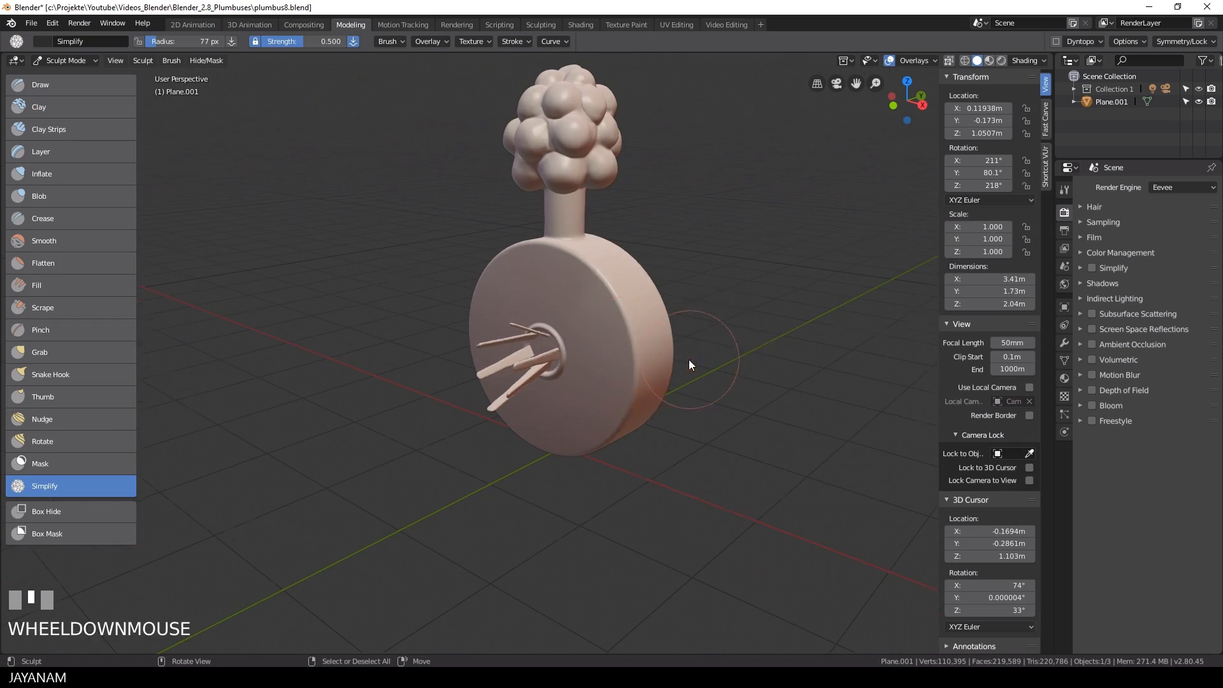
- Apply Shade Smooth to the merged object
key("F3")
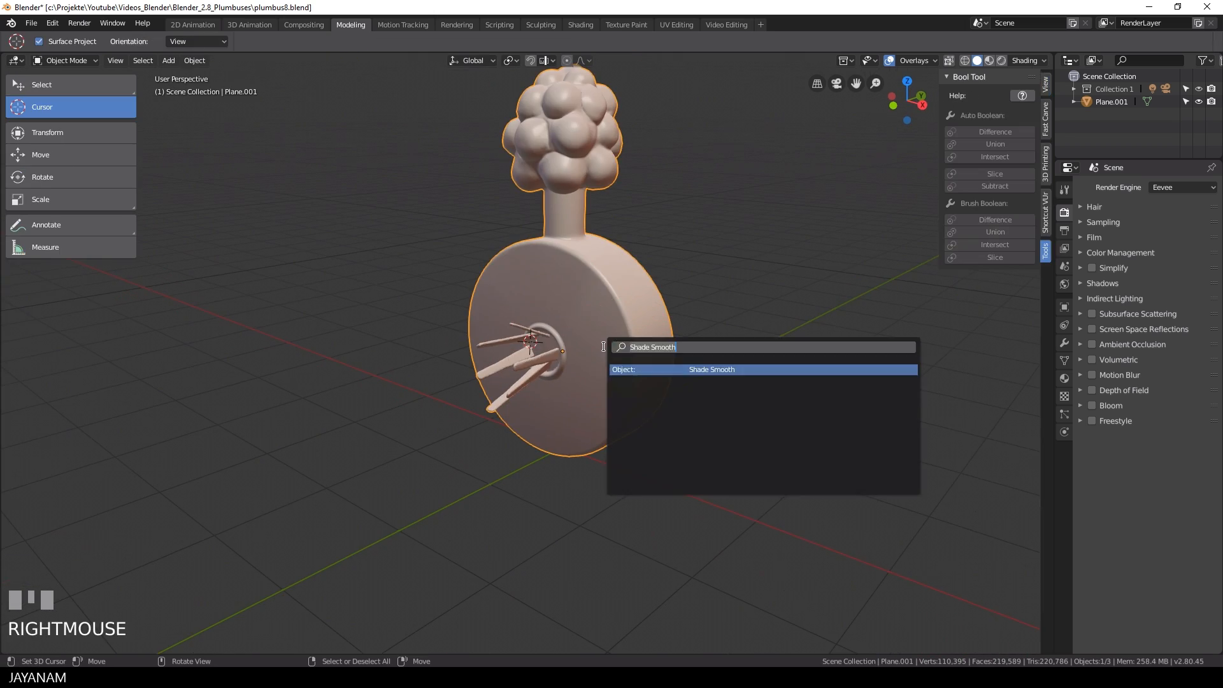
left_click(702, 368)
middle_click_drag(701, 366, 748, 366)
scroll(603, 363, "down", 2)
- Enter Vertex Paint mode and set the Draw brush colour to light pink
key("ctrl+Tab")
left_click(732, 293)
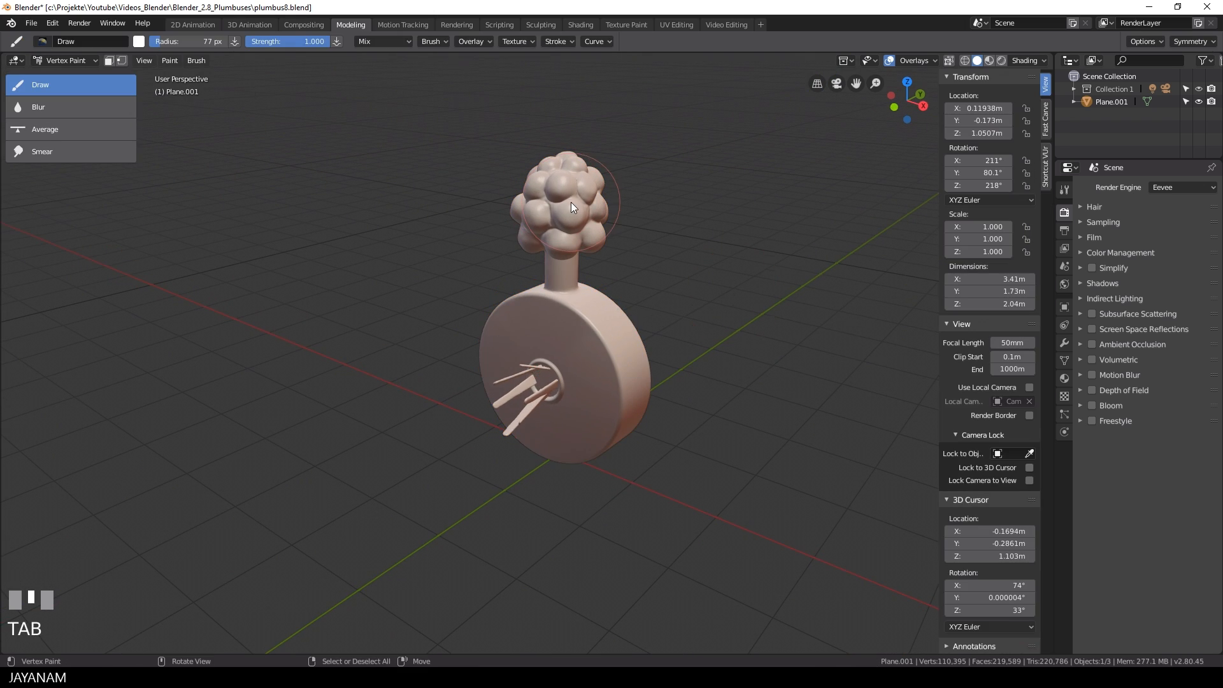
right_click(145, 45)
left_click(189, 111)
- Paint the bulbous head light pink from several sides
mouse_move(551, 200)
left_mouse_down()
mouse_move(587, 200)
mouse_move(541, 169)
left_mouse_up()
scroll(586, 200, "up", 1)
mouse_move(566, 194)
middle_mouse_down()
mouse_move(426, 186)
mouse_move(419, 156)
mouse_move(363, 154)
middle_mouse_up()
left_click(529, 150)
middle_click_drag(528, 150, 455, 159)
left_click_drag(602, 195, 575, 165)
left_click(571, 177)
middle_click_drag(567, 167, 433, 179)
left_click_drag(573, 182, 563, 181)
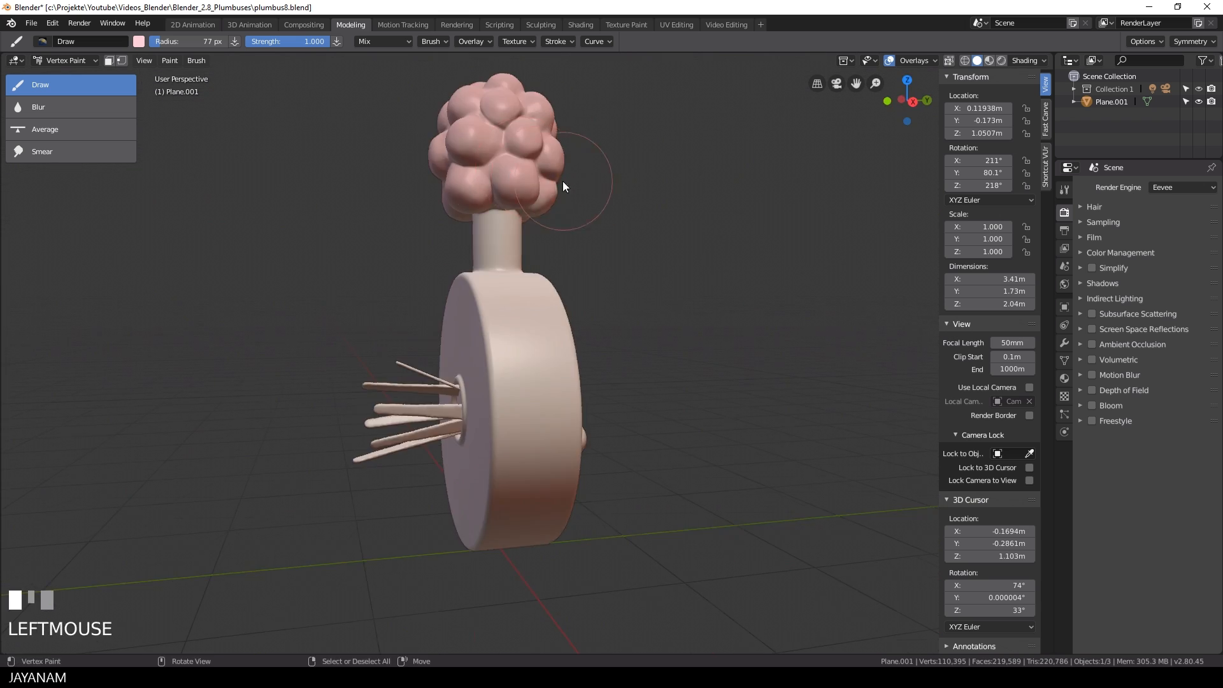
middle_click_drag(563, 180, 452, 165)
left_click_drag(498, 169, 490, 160)
- Paint the remaining bulbs and the head's underside pink down to the top of the neck
scroll(490, 159, "up", 5)
mouse_move(525, 223)
middle_mouse_down()
mouse_move(484, 251)
mouse_move(440, 224)
mouse_move(609, 320)
mouse_move(629, 229)
middle_mouse_up()
left_click(609, 320)
mouse_move(673, 262)
middle_mouse_down()
mouse_move(705, 235)
mouse_move(653, 220)
mouse_move(427, 227)
mouse_move(397, 278)
mouse_move(513, 315)
mouse_move(314, 261)
mouse_move(487, 179)
mouse_move(593, 297)
mouse_move(535, 344)
middle_mouse_up()
left_click(652, 220)
left_click(397, 274)
left_click(315, 262)
scroll(315, 261, "down", 3)
left_click(488, 178)
scroll(535, 344, "up", 3)
left_click_drag(518, 352, 480, 355)
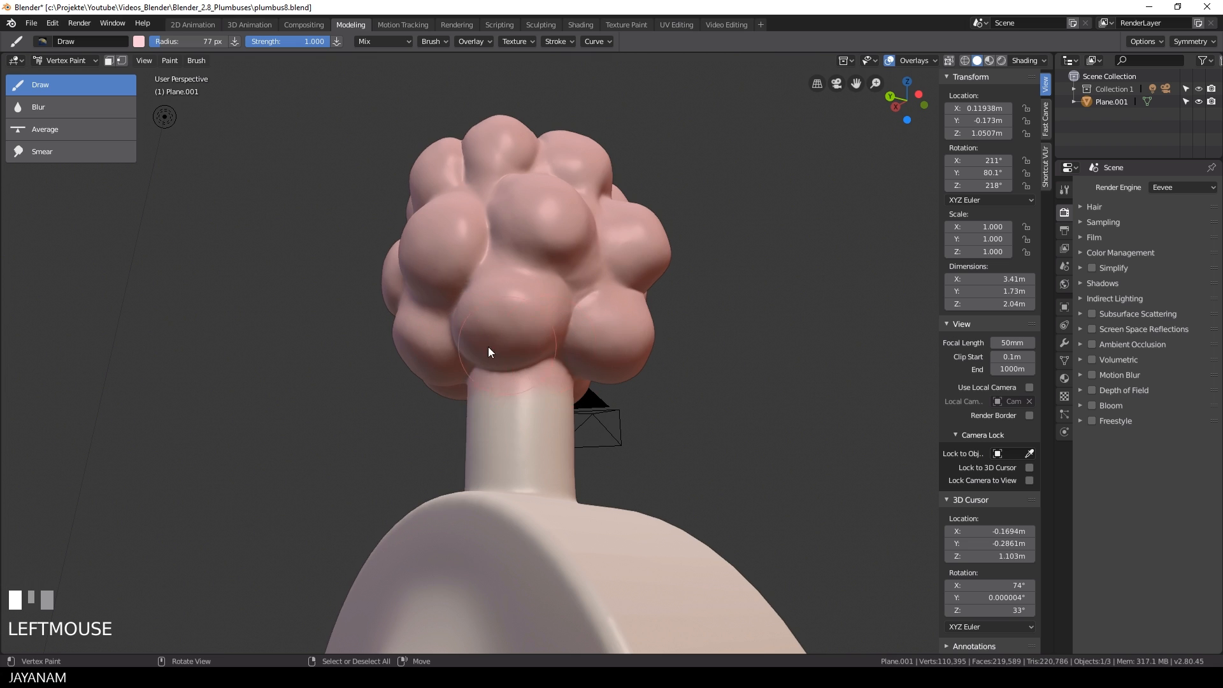
- Set the brush colour to bright red and paint the strips from the side
mouse_move(487, 352)
middle_mouse_down()
mouse_move(685, 224)
mouse_move(679, 308)
mouse_move(708, 281)
mouse_move(409, 373)
middle_mouse_up()
scroll(685, 224, "down", 4)
scroll(711, 311, "up", 1)
left_click(139, 41)
left_click(187, 127)
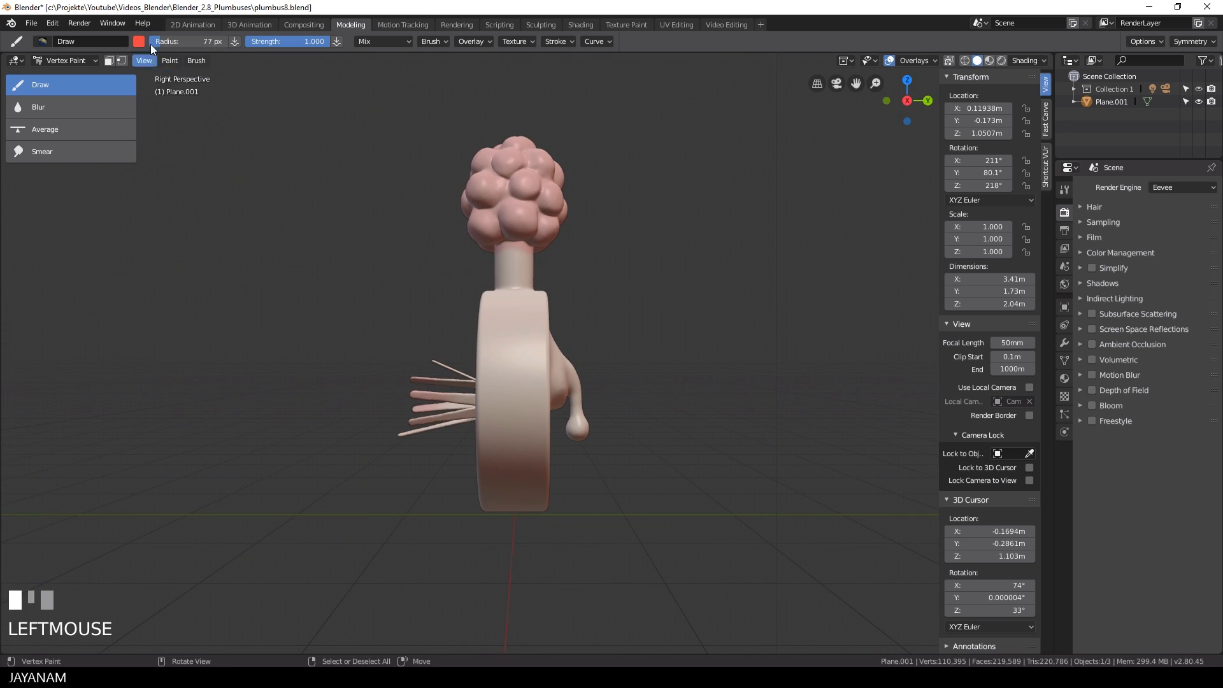
left_click(139, 42)
left_click(243, 84)
left_click(139, 41)
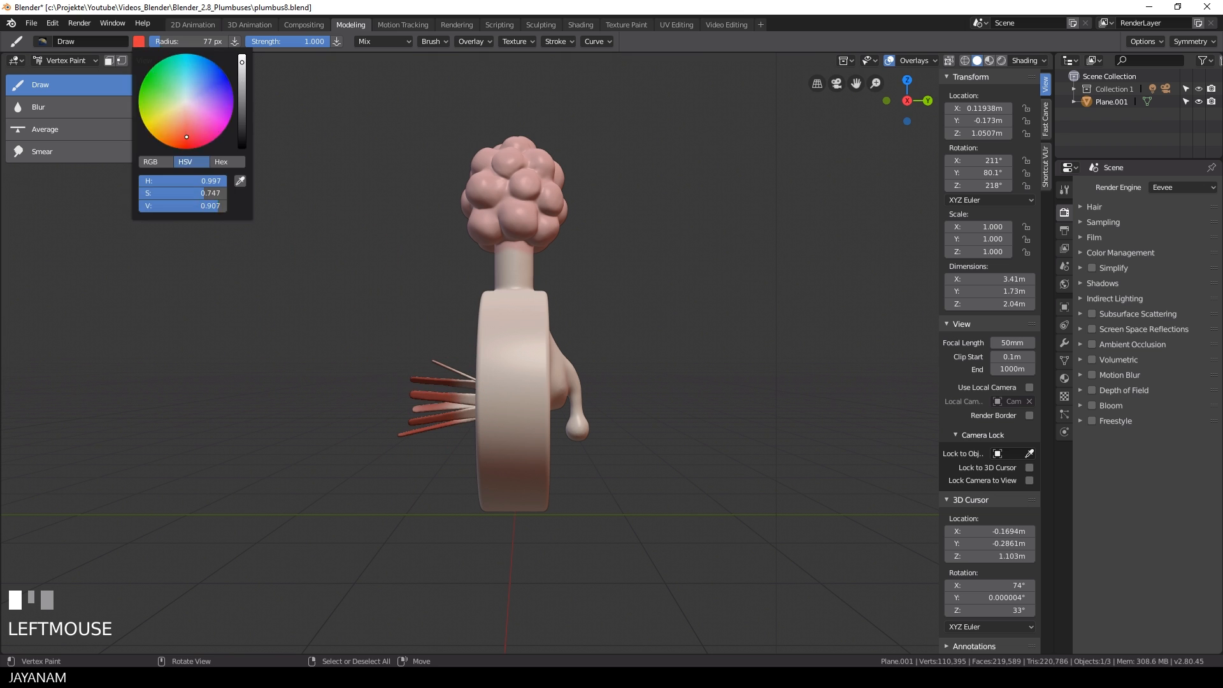
left_click(243, 59)
left_click_drag(398, 389, 437, 359)
- Paint the strips' other sides and the inside of the disc's hole red
middle_click_drag(400, 429, 747, 419, "alt")
scroll(747, 418, "up", 2)
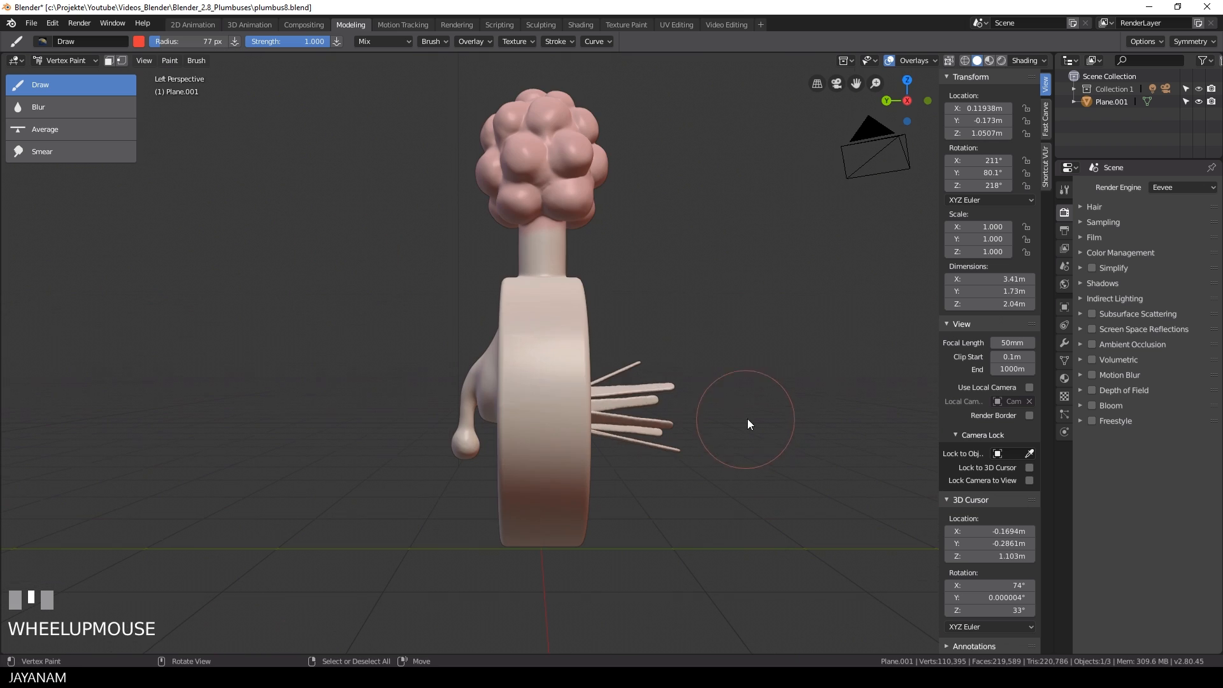
mouse_move(646, 389)
middle_mouse_down("alt")
mouse_move(701, 475)
mouse_move(626, 476)
middle_mouse_up("alt")
scroll(544, 455, "up", 3)
left_click(544, 455)
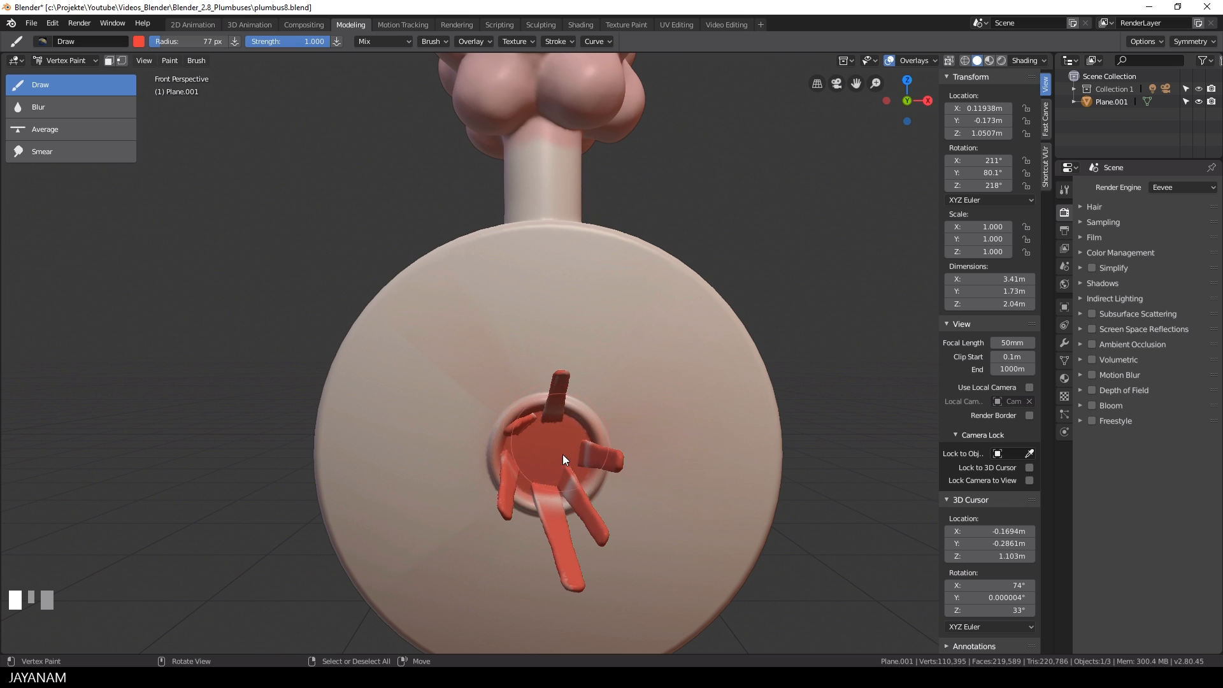
- Reduce the brush radius to 29 px and paint the unpainted bases of the strips red
middle_click_drag(563, 454, 668, 468)
scroll(667, 469, "up", 2)
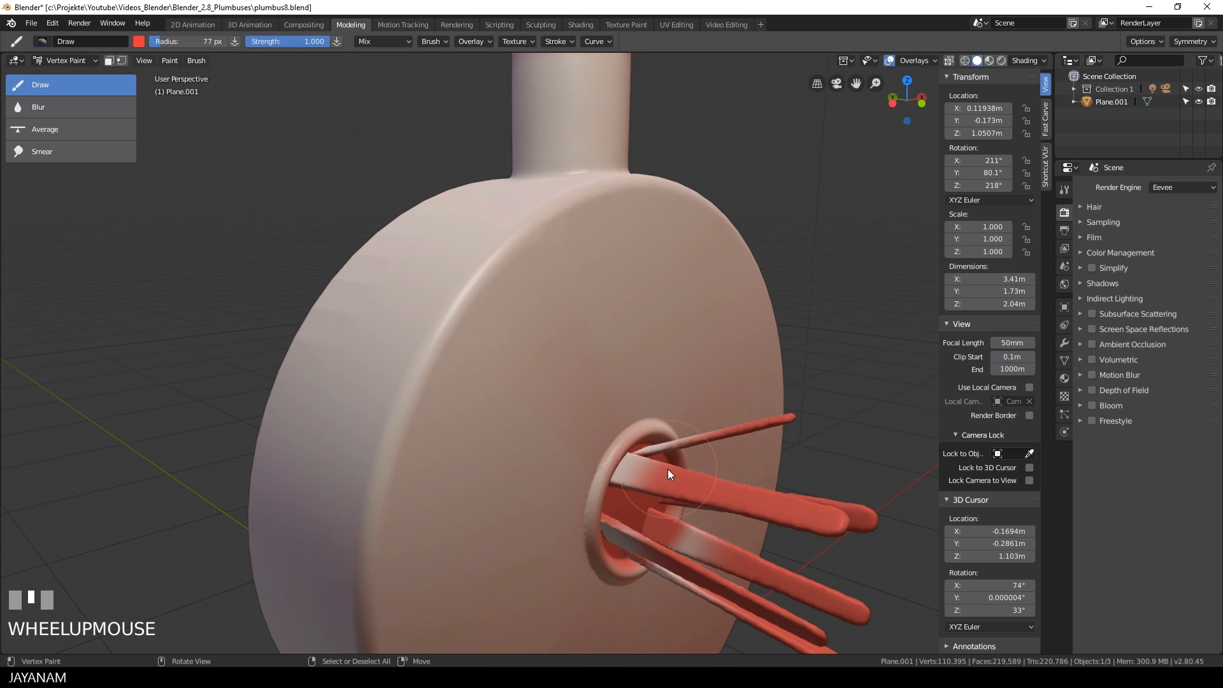
key("f")
left_click(637, 469)
left_click_drag(632, 468, 628, 456)
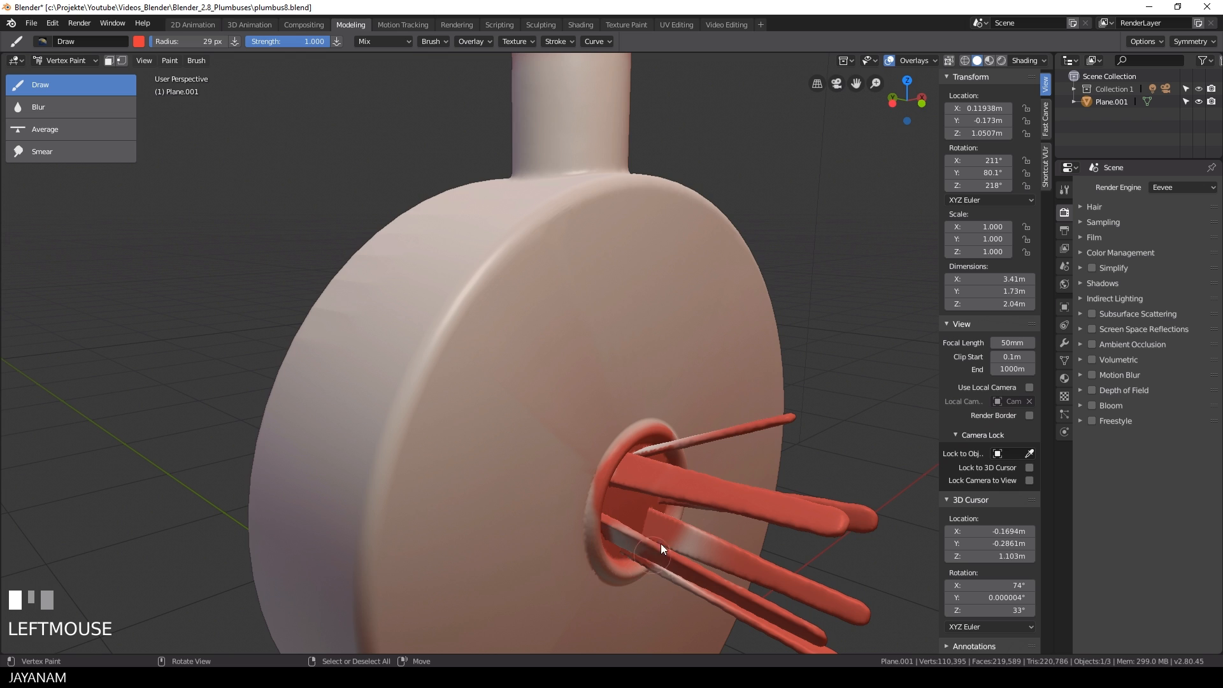
mouse_move(660, 544)
middle_mouse_down()
mouse_move(729, 464)
mouse_move(704, 496)
middle_mouse_up()
left_click(704, 495)
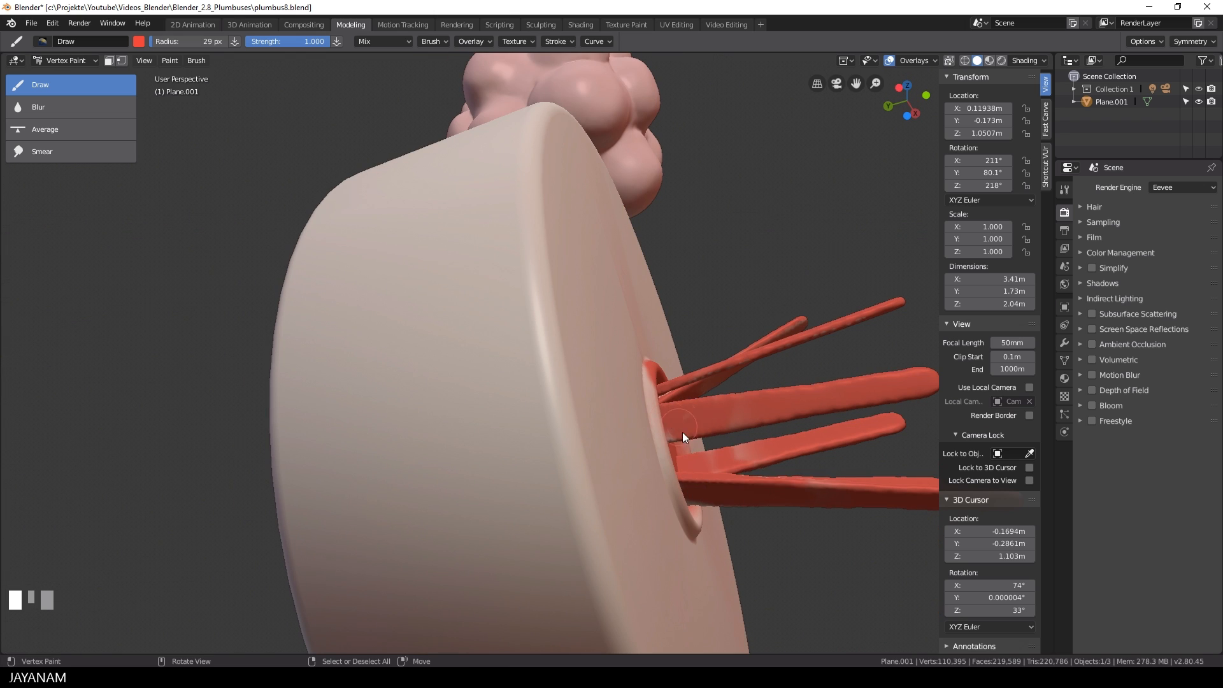
- Cover the remaining pale spots on the strips with red from the front and sides
mouse_move(837, 439)
middle_mouse_down()
mouse_move(737, 494)
mouse_move(533, 510)
middle_mouse_up()
left_click(526, 557)
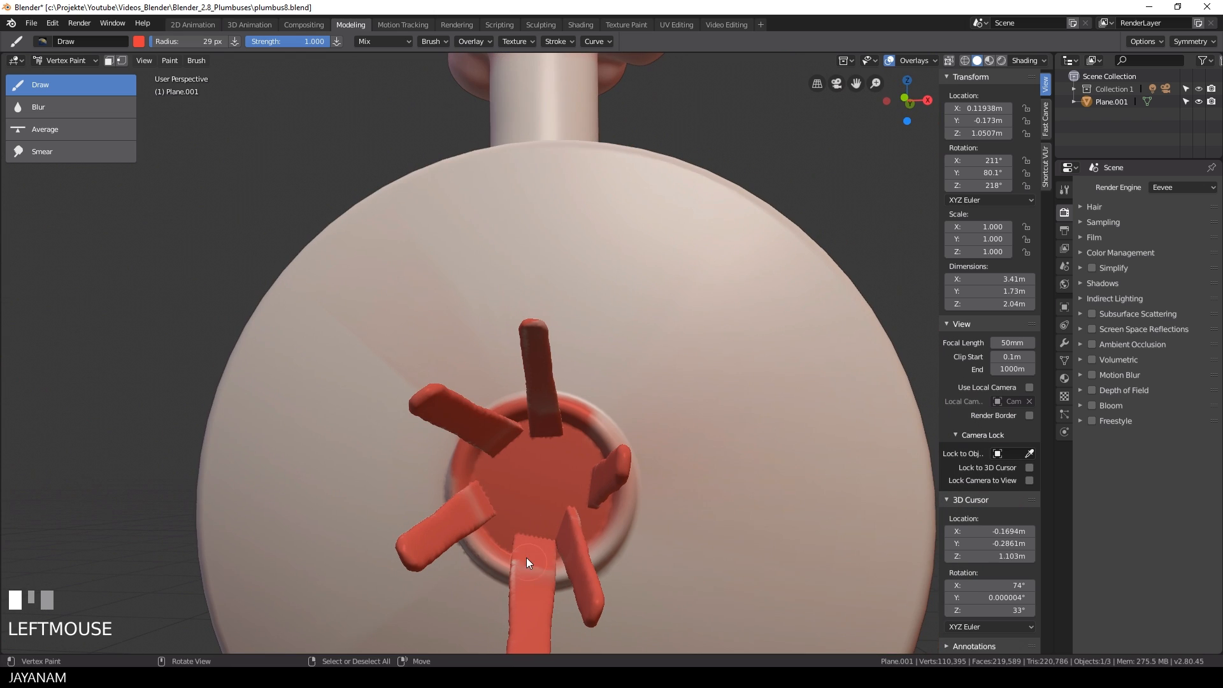
mouse_move(562, 428)
middle_mouse_down()
mouse_move(521, 528)
mouse_move(441, 462)
mouse_move(541, 448)
mouse_move(640, 474)
middle_mouse_up()
left_click(488, 505)
mouse_move(640, 475)
middle_mouse_down("shift")
mouse_move(684, 486)
mouse_move(597, 541)
mouse_move(482, 507)
middle_mouse_up("shift")
left_click(717, 498)
left_click(481, 507)
middle_click_drag(339, 475, 390, 484)
scroll(390, 484, "down", 2)
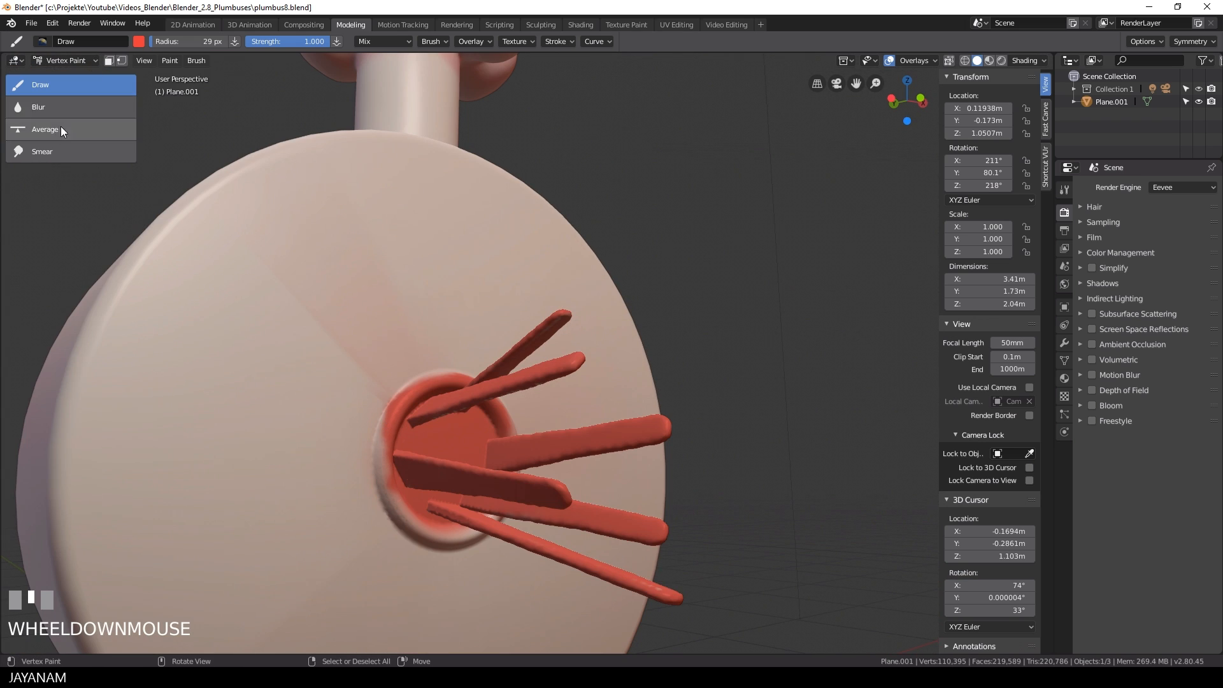
- Soften the red paint around the hole's rim and the stain above it with the 92 px Blur brush
scroll(363, 390, "down", 2)
middle_click_drag(363, 391, 380, 362)
scroll(447, 418, "down", 1)
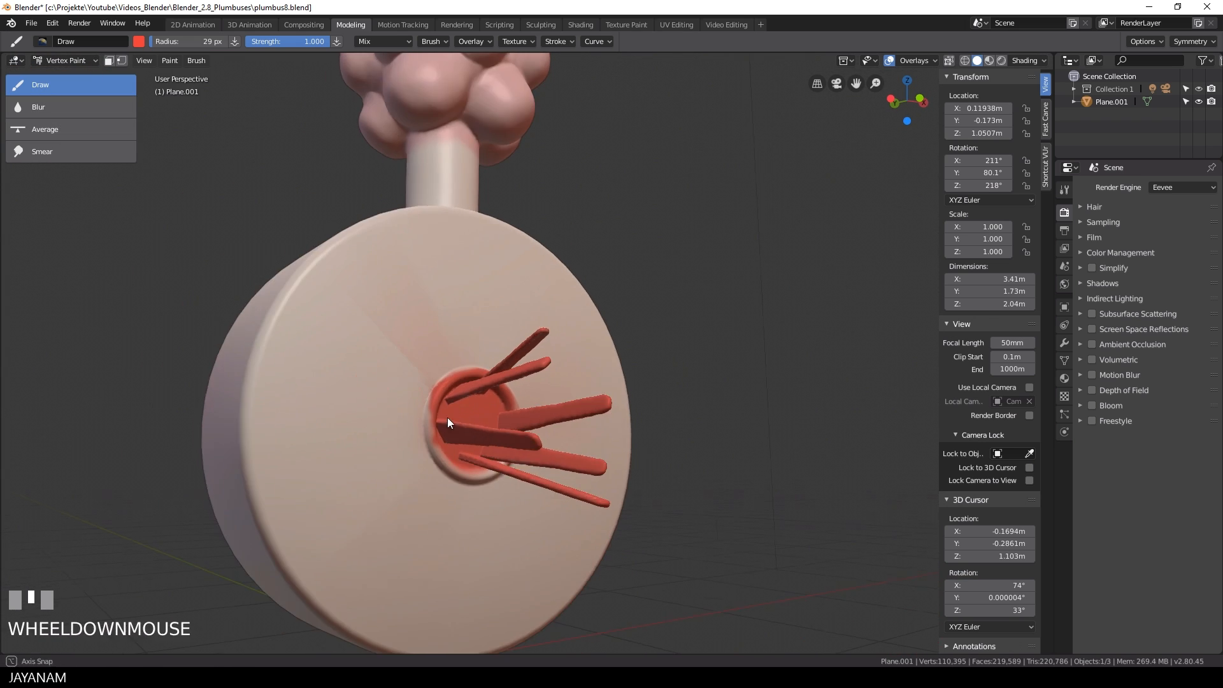
scroll(424, 421, "up", 3)
left_click(39, 107)
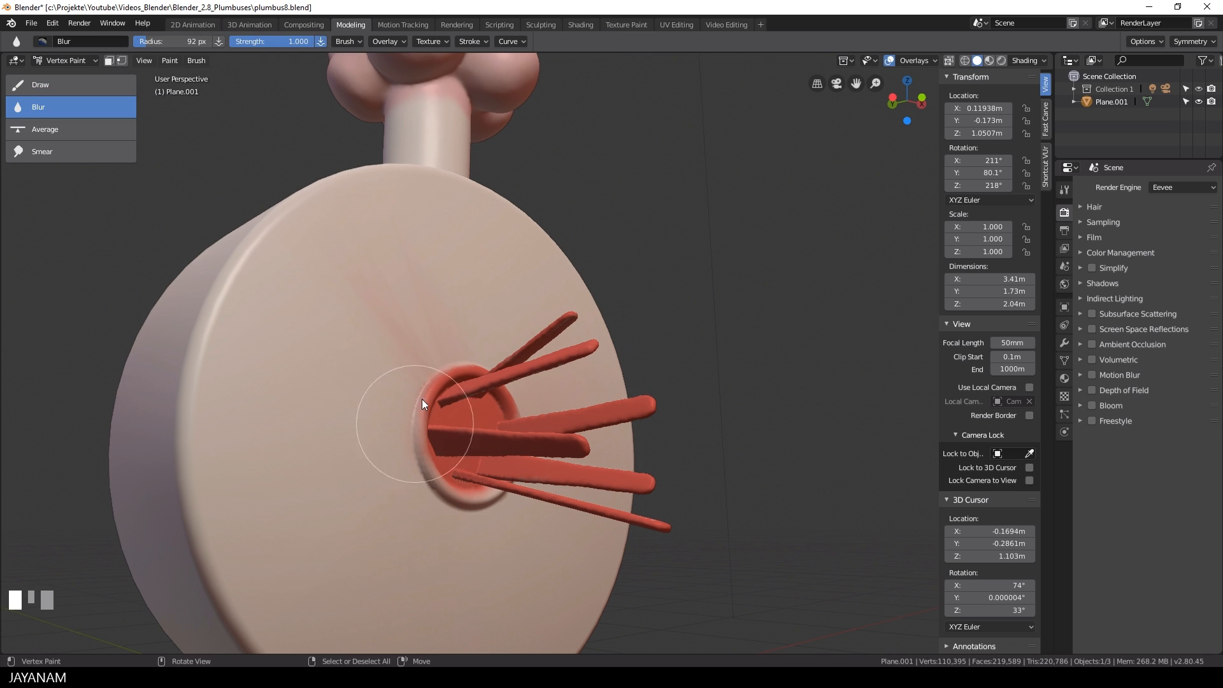
mouse_move(423, 407)
middle_mouse_down()
mouse_move(445, 319)
mouse_move(498, 395)
middle_mouse_up()
left_click(498, 395)
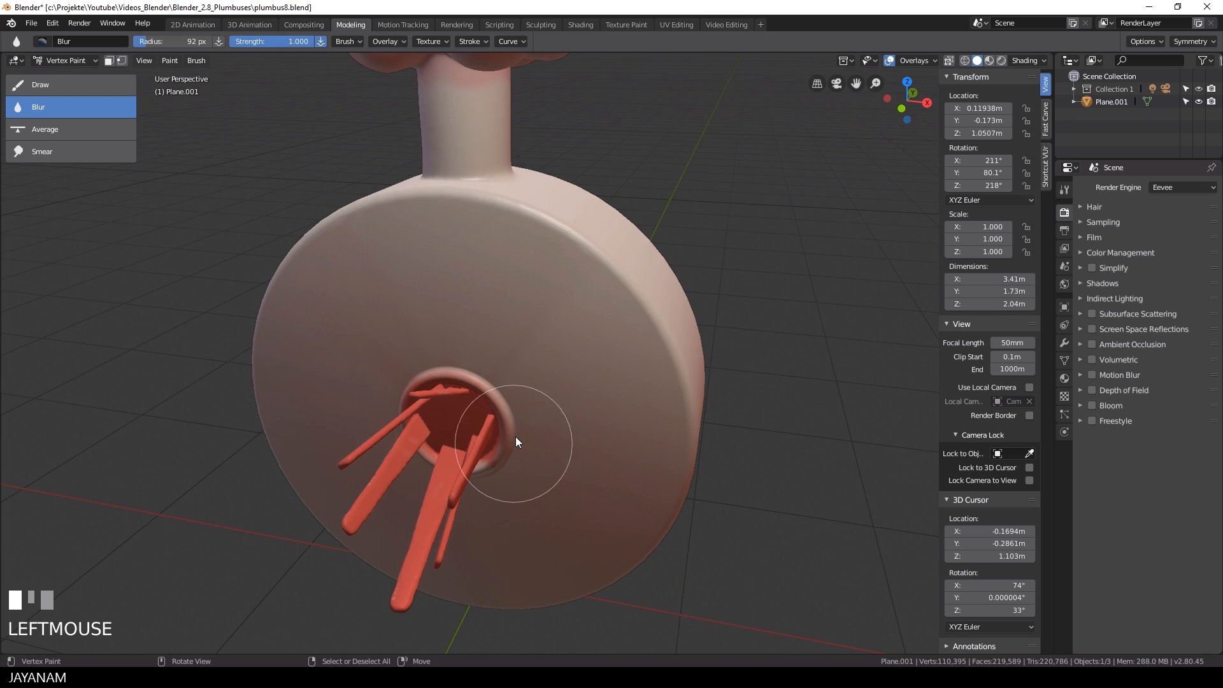
middle_click_drag(514, 437, 458, 344)
left_click(430, 484)
scroll(536, 430, "down", 2)
middle_click_drag(536, 430, 484, 523)
scroll(446, 408, "up", 2)
left_click(366, 296)
- Blur the remaining red traces across the disc's front face
scroll(366, 296, "down", 7)
mouse_move(365, 296)
middle_mouse_down()
mouse_move(448, 405)
mouse_move(659, 427)
mouse_move(651, 464)
mouse_move(683, 464)
mouse_move(546, 353)
mouse_move(416, 344)
middle_mouse_up()
scroll(651, 463, "up", 4)
left_click(71, 85)
left_click(633, 456)
scroll(415, 344, "up", 3)
middle_click_drag(358, 379, 621, 445)
left_click(621, 445)
mouse_move(701, 373)
middle_mouse_down()
mouse_move(677, 382)
mouse_move(330, 284)
middle_mouse_up()
middle_click_drag(424, 337, 386, 553)
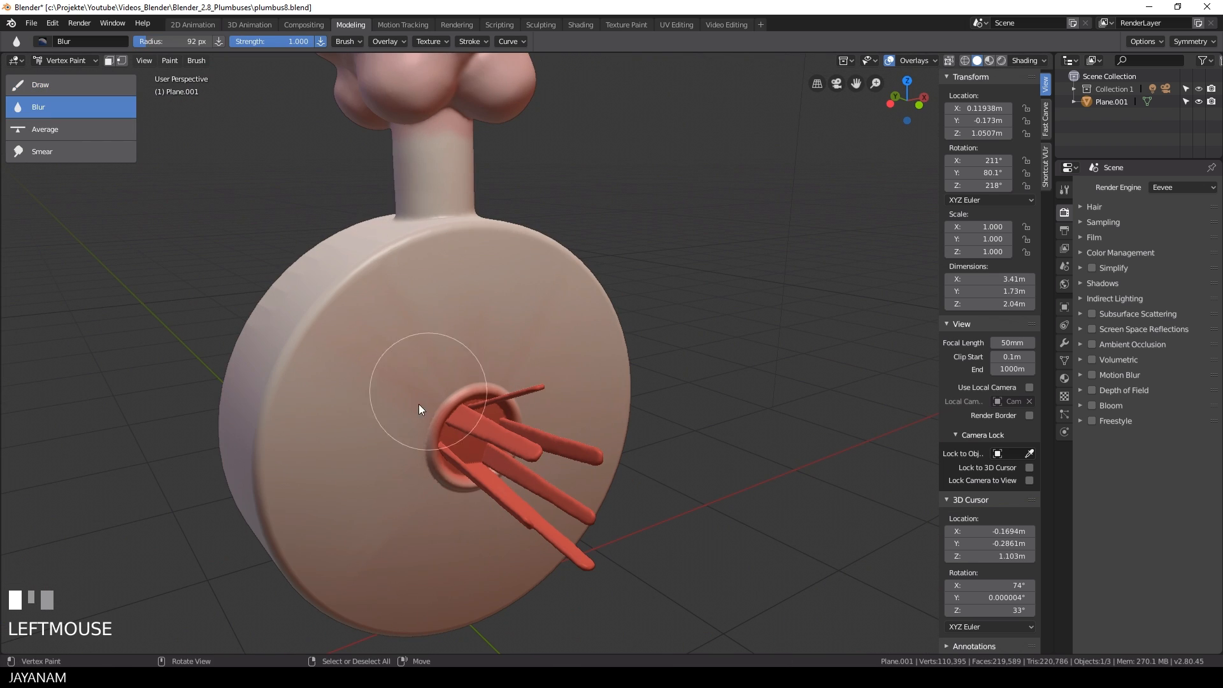
scroll(524, 282, "down", 2)
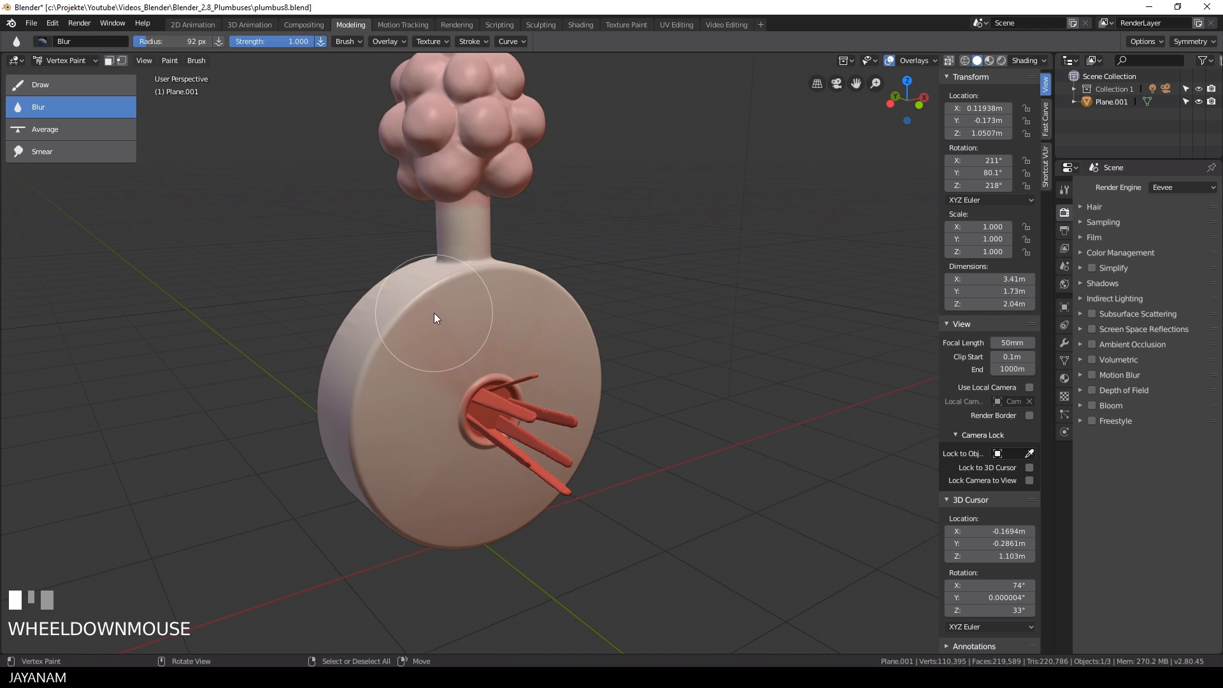
- Switch to the Draw brush with a pale skin tone and paint over the reddish area above the hole
left_click(38, 85)
left_click(139, 41)
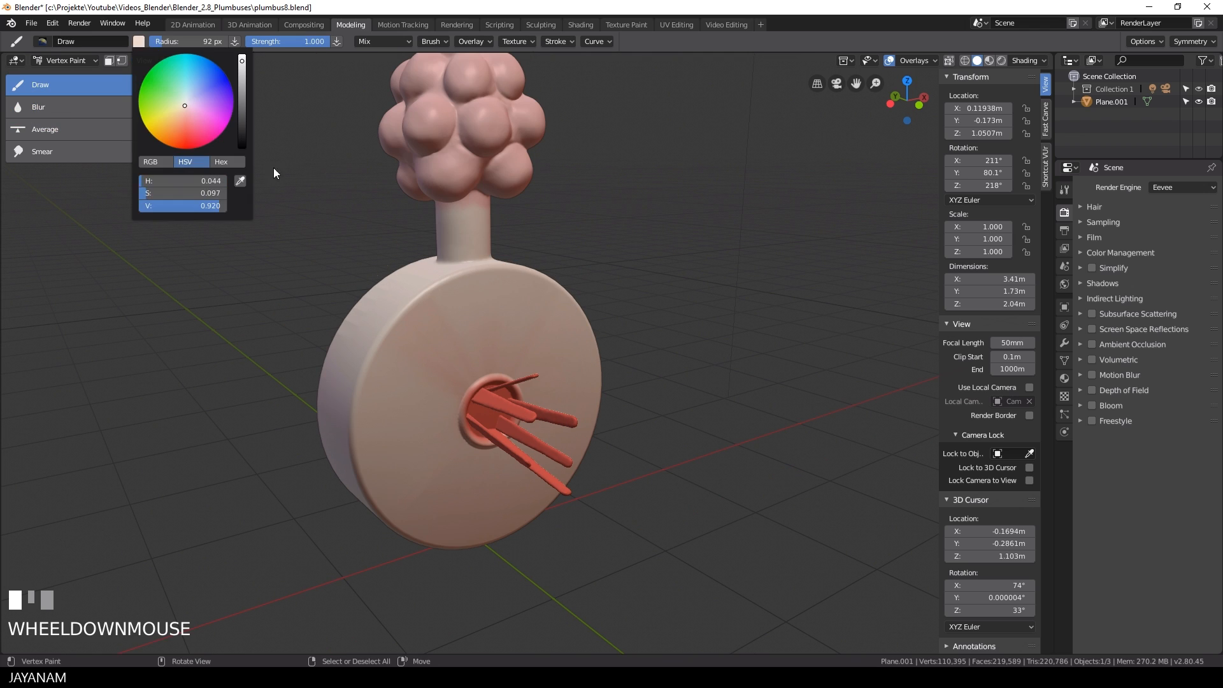
left_click_drag(456, 309, 495, 302)
left_click(139, 41)
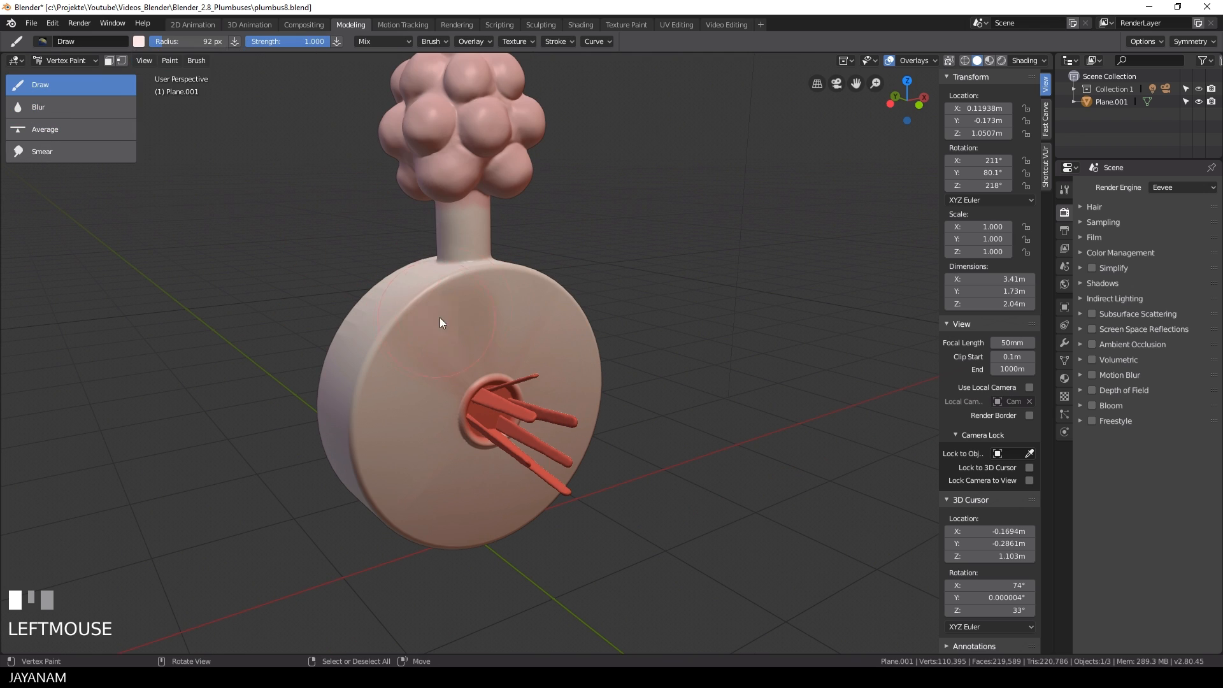
middle_click_drag(425, 476, 545, 327)
mouse_move(611, 430)
middle_mouse_down()
mouse_move(549, 420)
mouse_move(574, 420)
middle_mouse_up()
- Adjust the pale brush colour and even out the paint on the disc's front face
left_click(139, 41)
left_click(182, 103)
left_click_drag(590, 370, 590, 335)
middle_click_drag(549, 329, 411, 369)
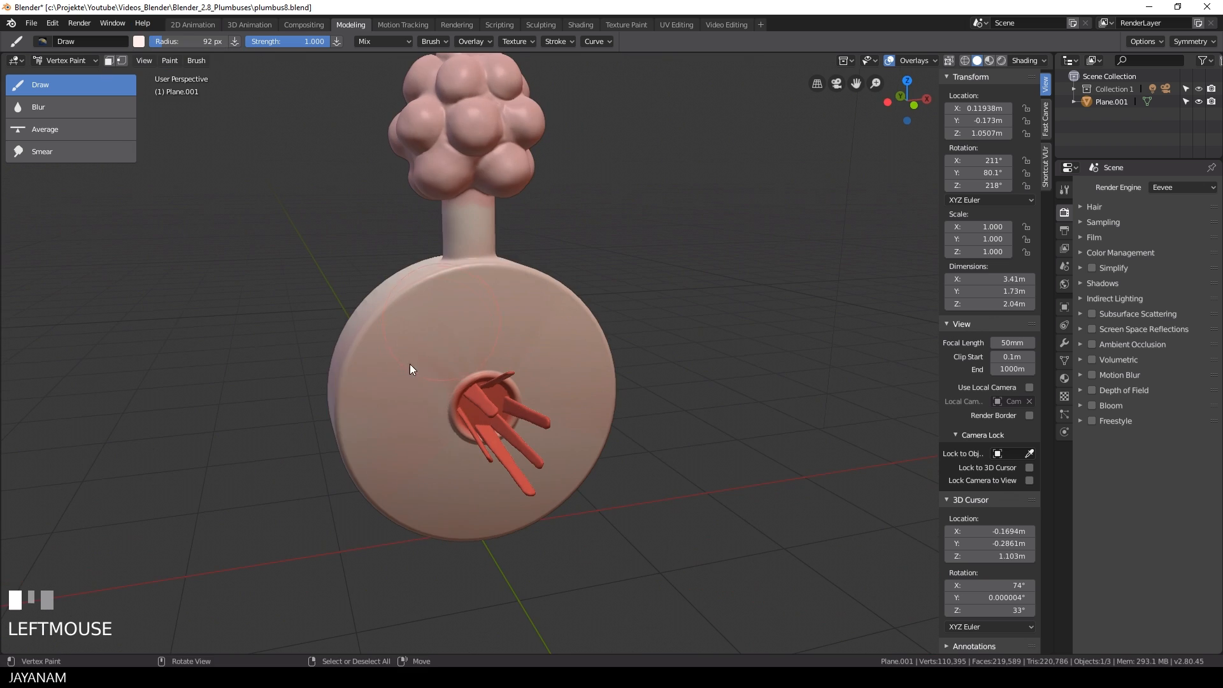
middle_click_drag(425, 522, 623, 402)
scroll(583, 351, "up", 3)
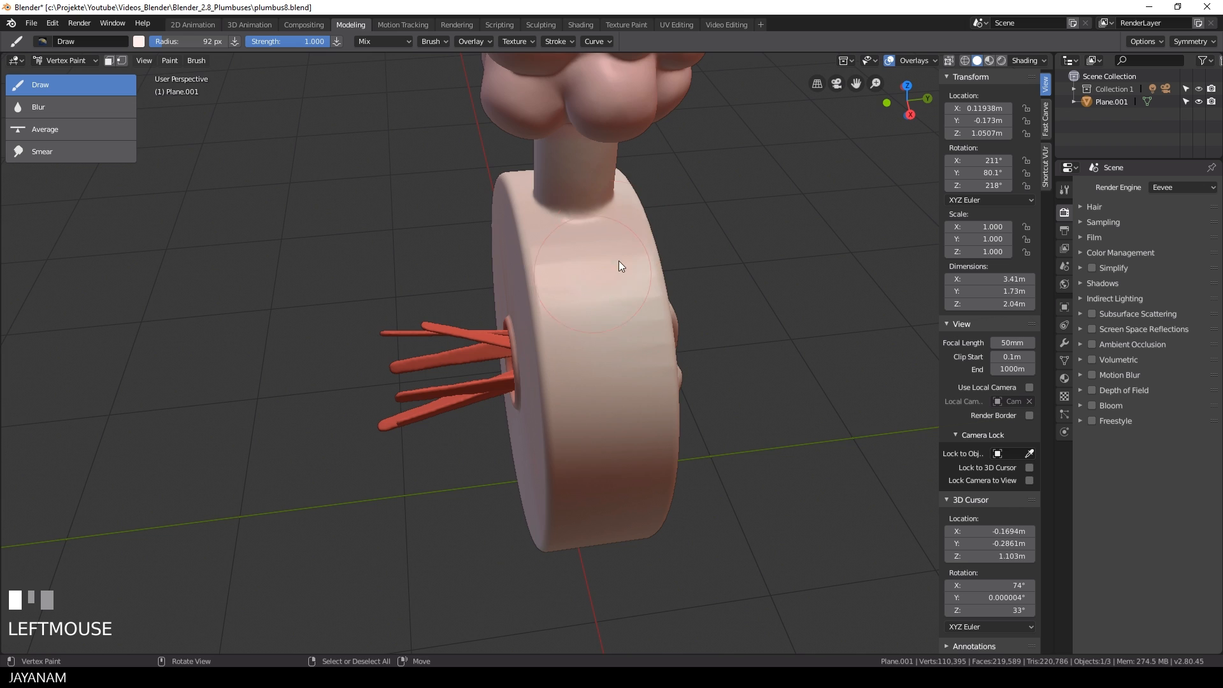
- Paint the disc's outer side in the pale skin tone
middle_click_drag(619, 261, 584, 304)
scroll(446, 388, "down", 3)
middle_click_drag(519, 363, 436, 366)
left_click_drag(606, 487, 561, 513)
middle_click_drag(603, 443, 349, 421)
scroll(349, 420, "up", 4)
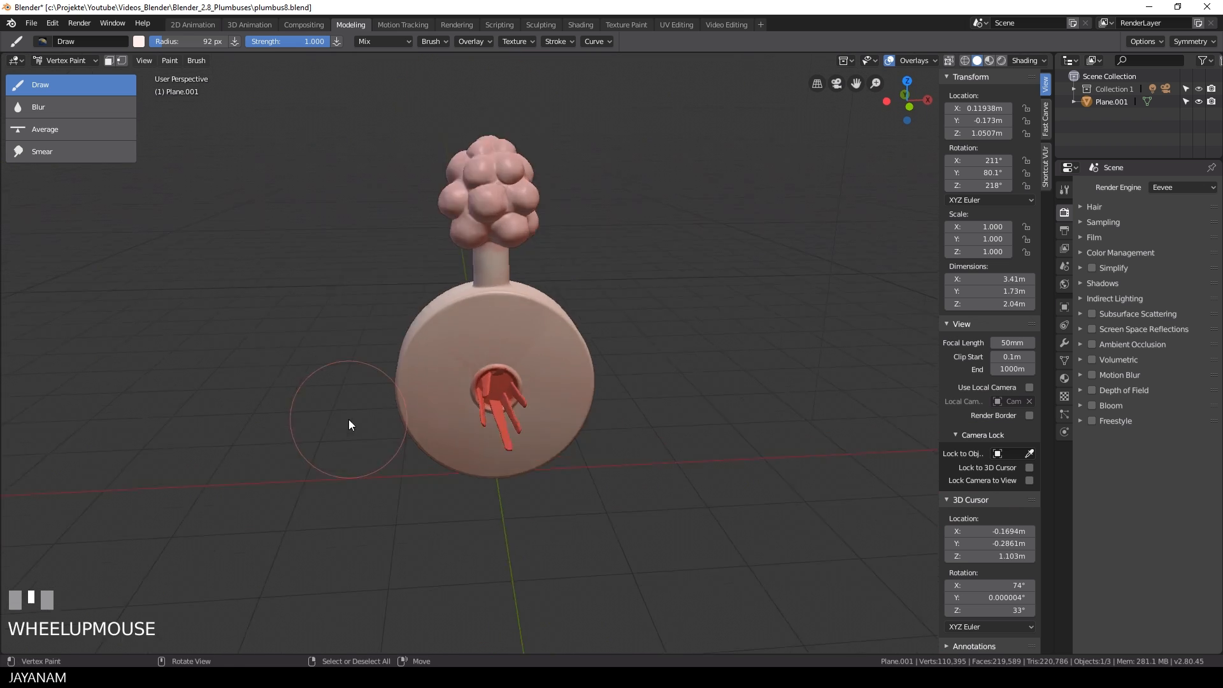
- Paint the edges and lower part of the disc's front face in the pale skin tone
left_click_drag(425, 323, 377, 356)
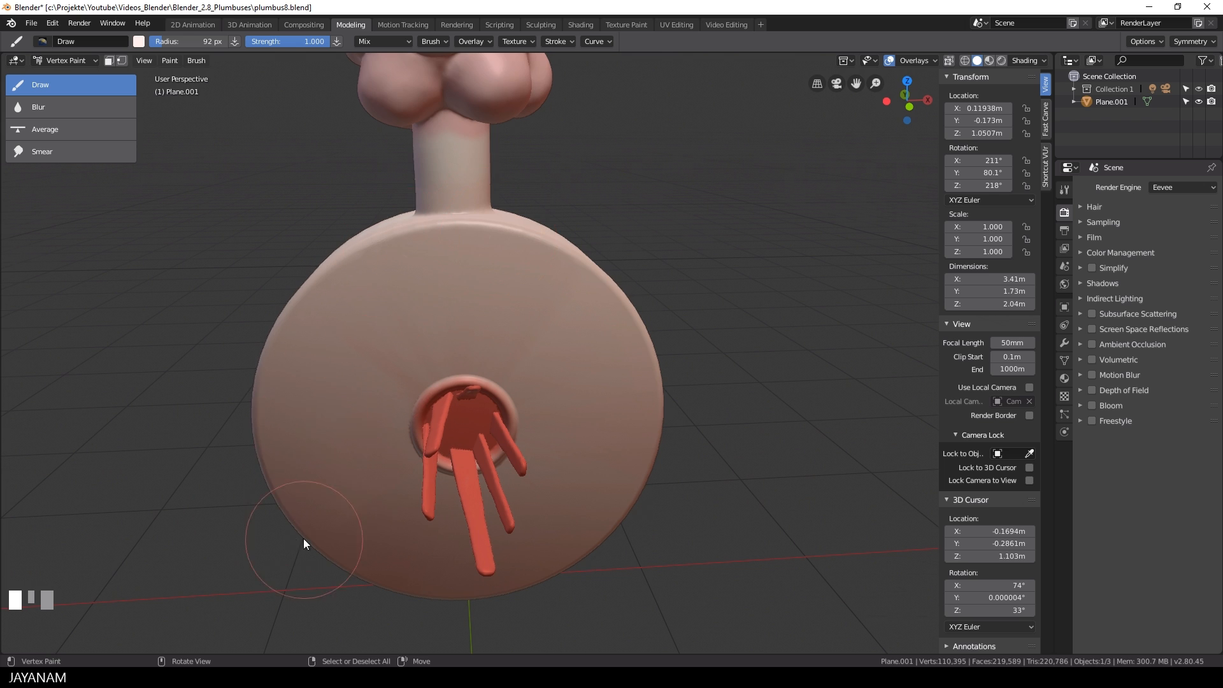
middle_click_drag(304, 540, 344, 456)
left_click_drag(358, 541, 393, 561)
scroll(520, 542, "down", 2)
left_click(521, 408)
- Paint the disc's back face and its adjoining edge in the pale skin tone
middle_click_drag(599, 532, 464, 411)
middle_click_drag(652, 433, 573, 454)
scroll(573, 454, "up", 1)
left_click_drag(613, 395, 638, 452)
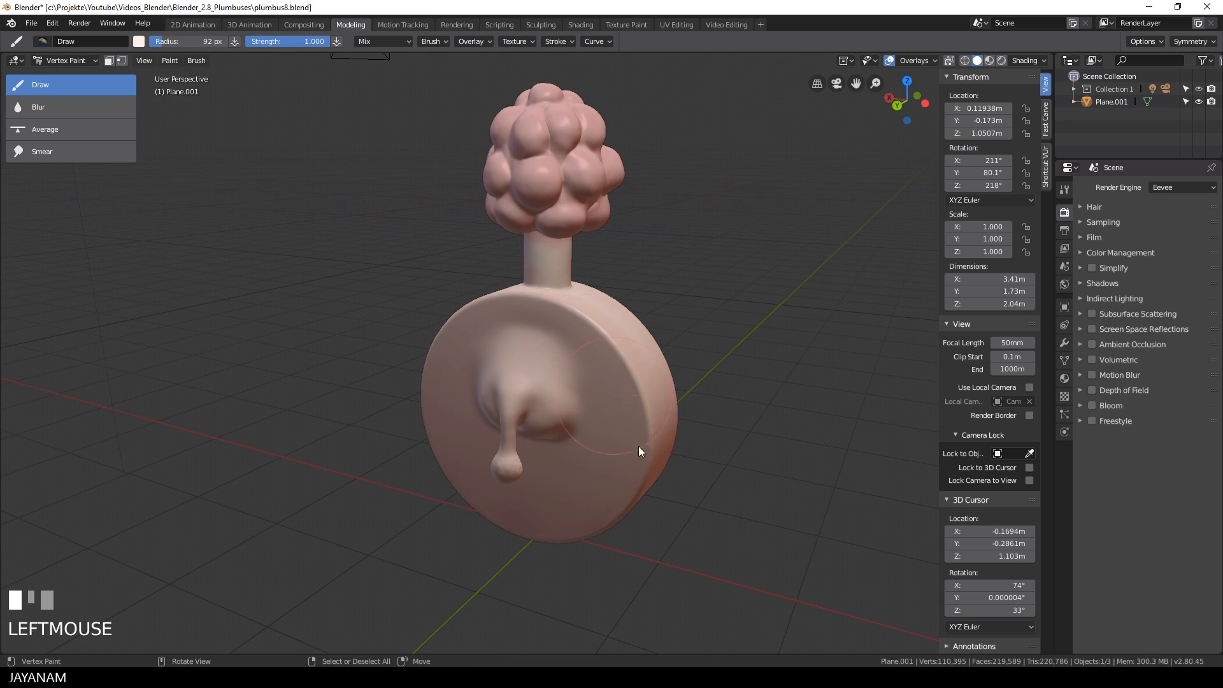
- Touch up the pale paint above the hole on the front face and save the file
middle_click_drag(562, 316, 360, 352)
scroll(360, 353, "up", 2)
left_click(449, 297)
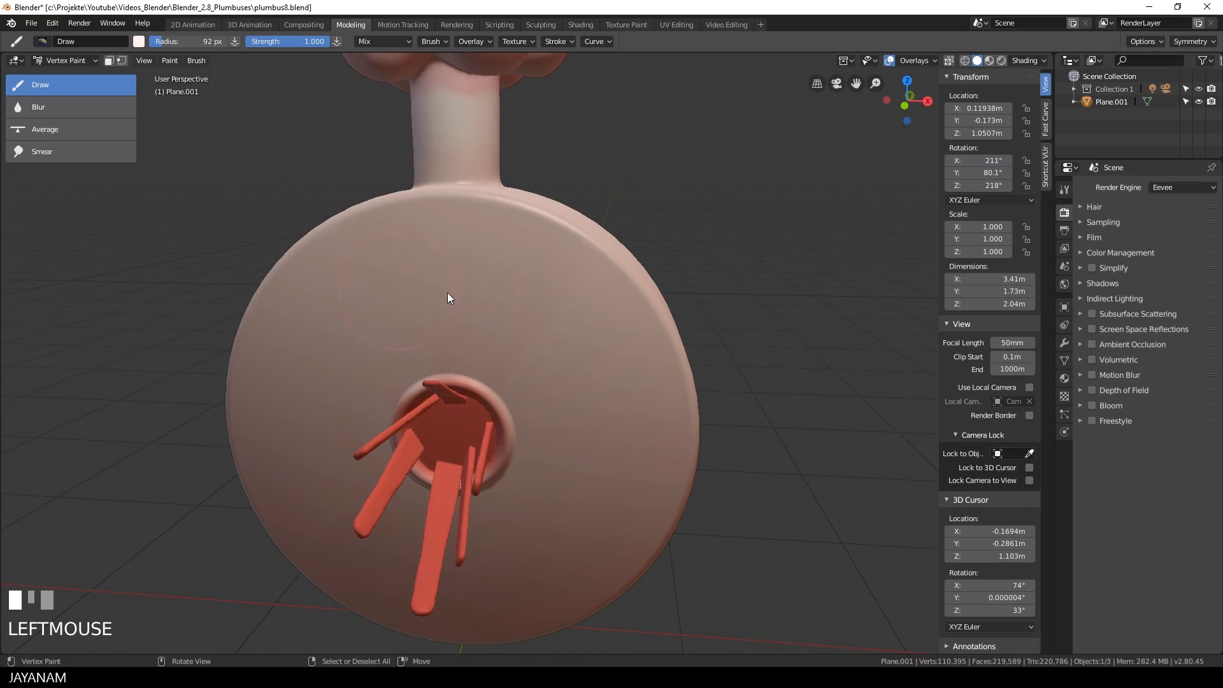
scroll(554, 420, "down", 4)
middle_click_drag(525, 412, 628, 409)
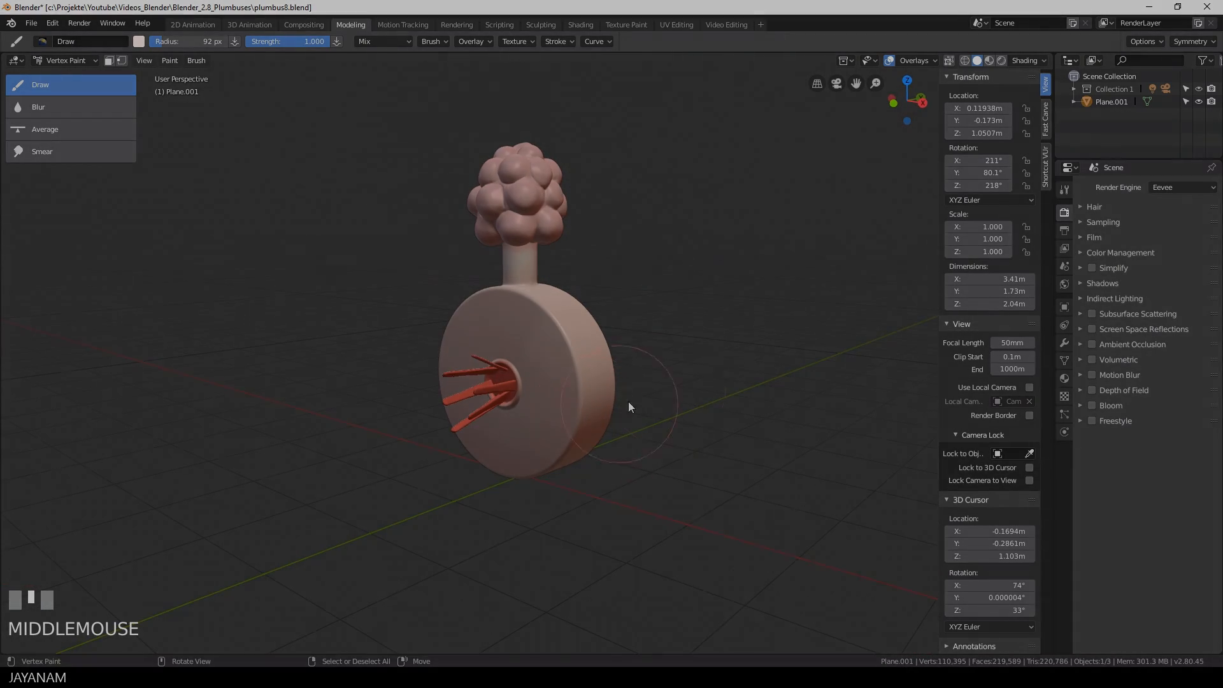
key("ctrl+s")
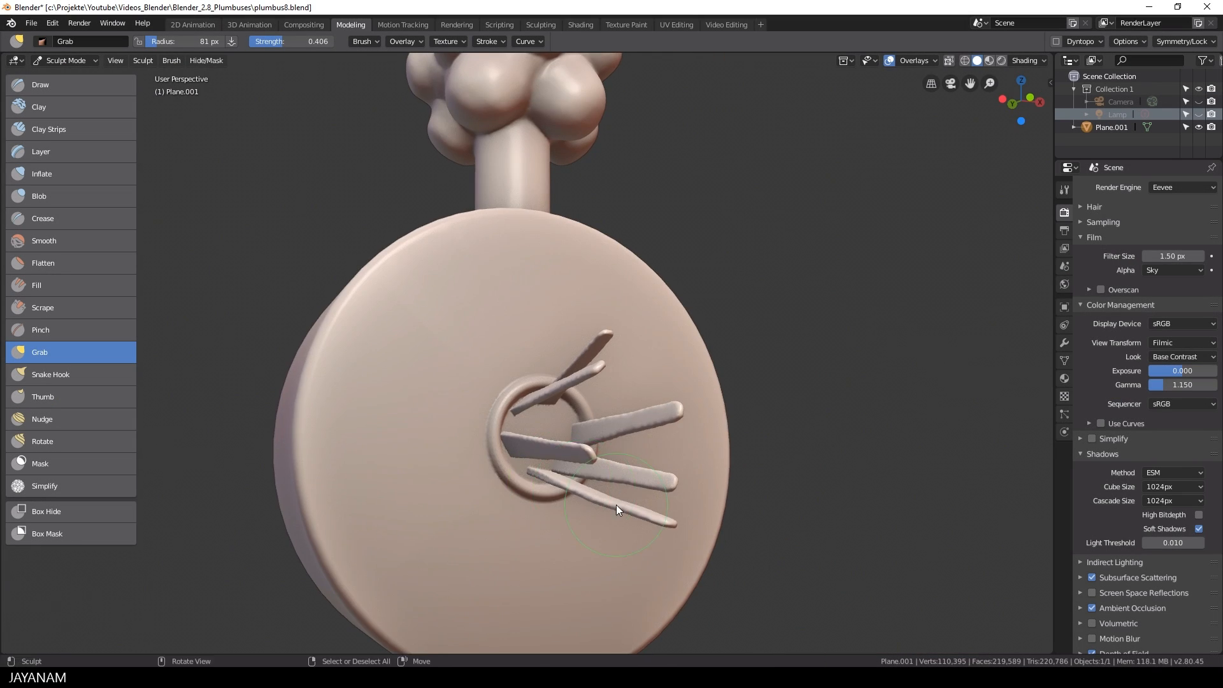
- Reshape the strips protruding from the disc's hole with the Grab brush, broadening the ends of the front ones
middle_click_drag(617, 505, 668, 548)
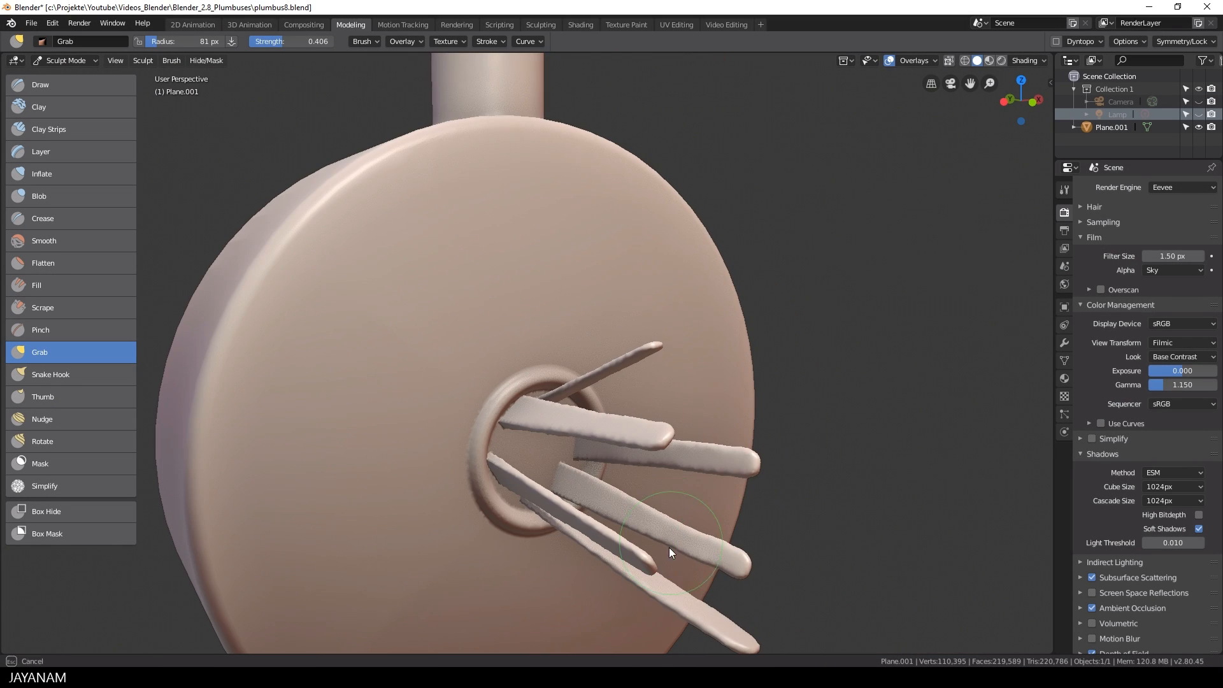
middle_click_drag(724, 587, 604, 532)
middle_click_drag(600, 455, 434, 476)
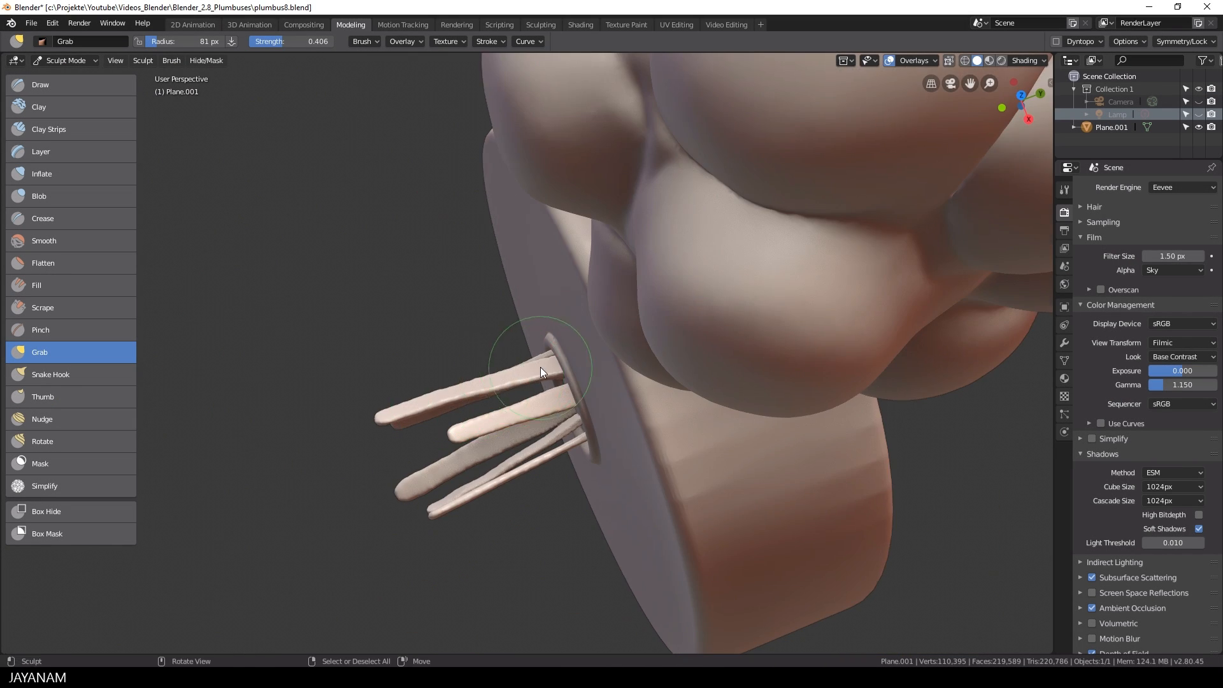
middle_click_drag(541, 368, 685, 377)
middle_click_drag(575, 404, 556, 510)
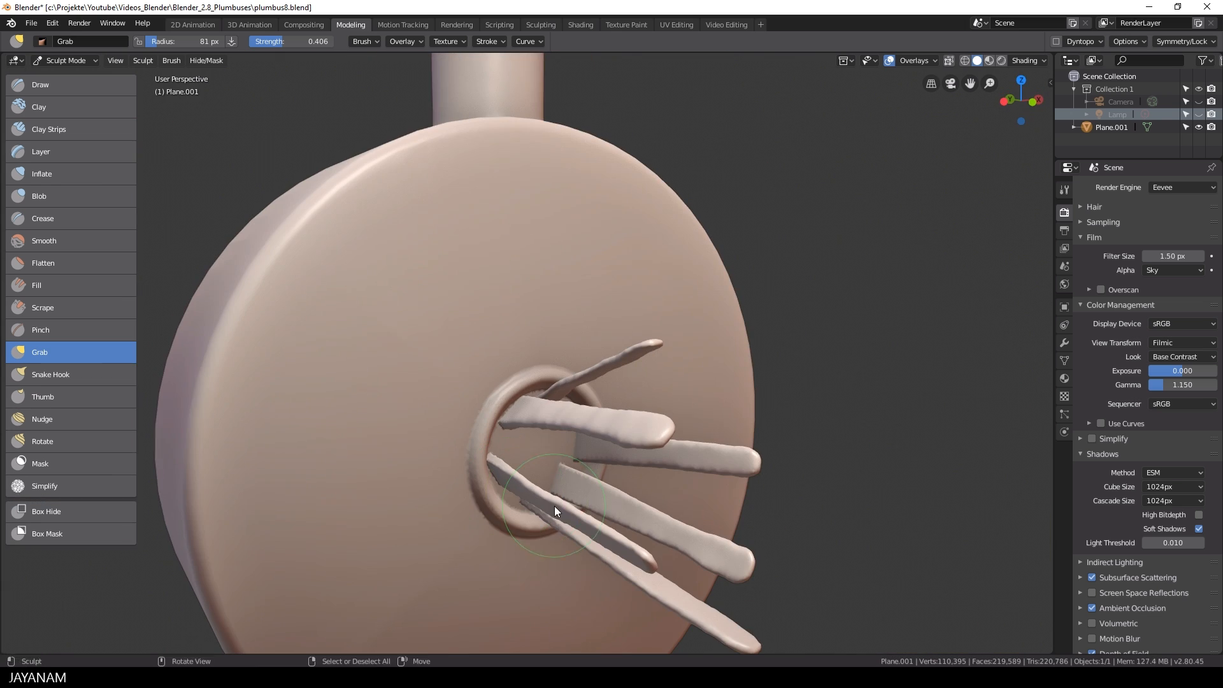
middle_click_drag(632, 559, 626, 489)
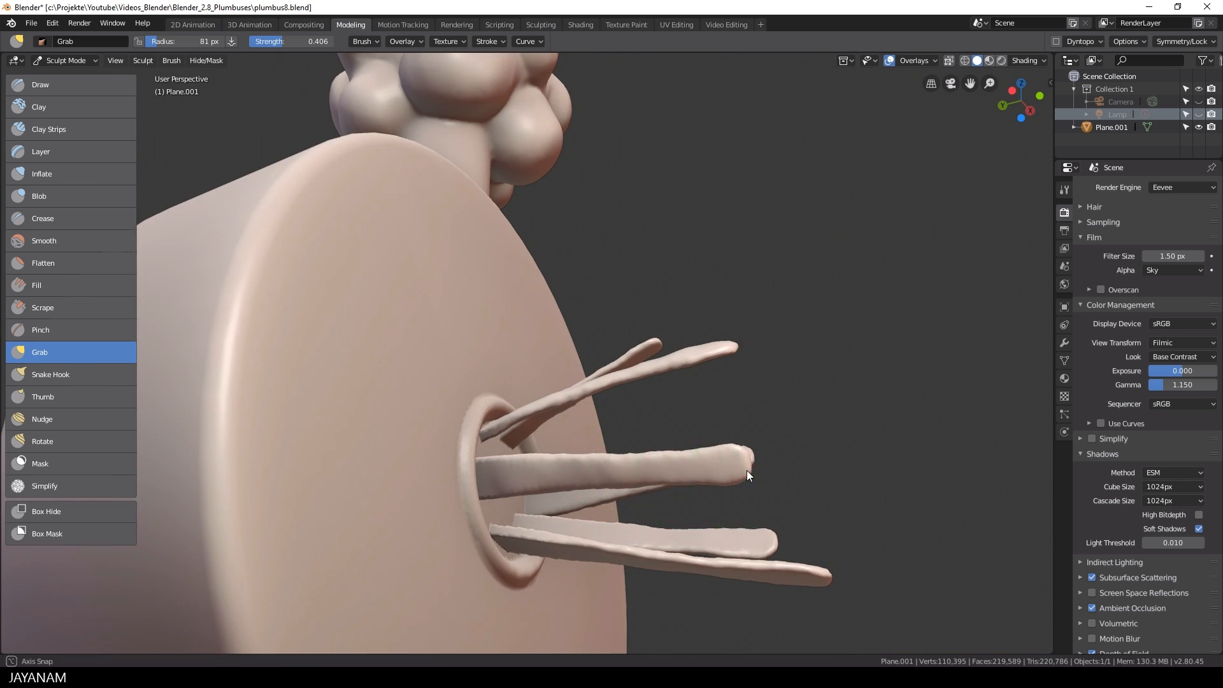
- Refine the bend and rounded tips of the remaining strips with the Grab brush, working from both sides of the disc
middle_click_drag(746, 470, 572, 490)
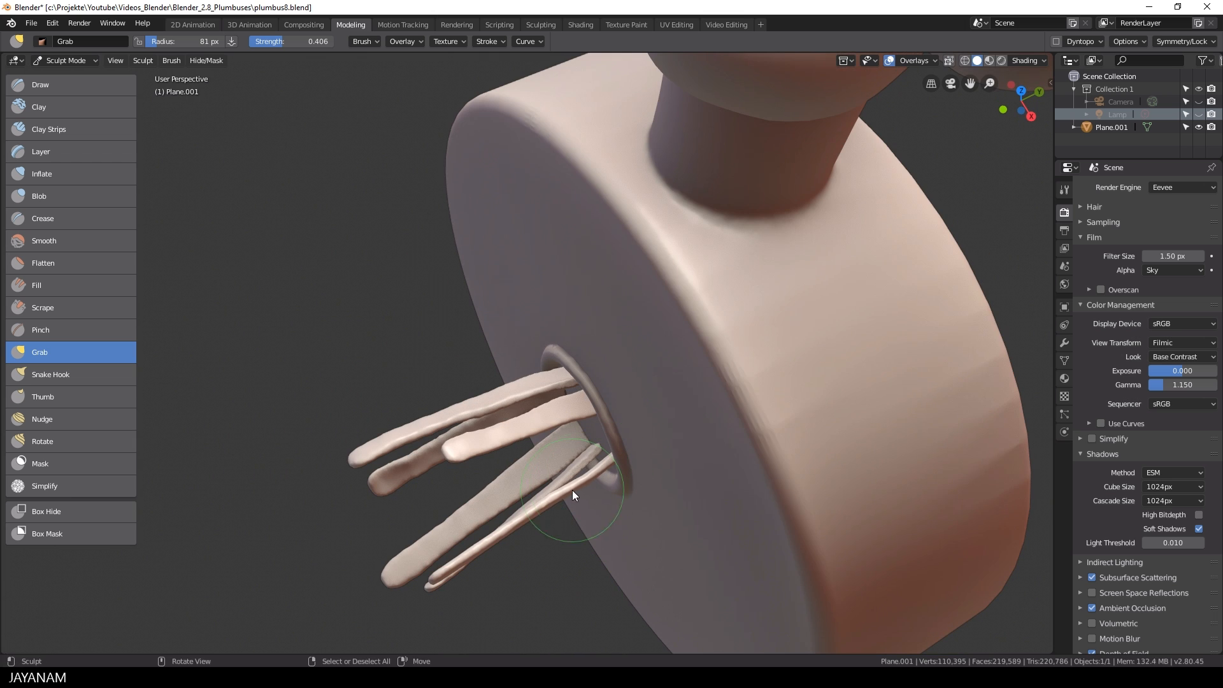
middle_click_drag(472, 564, 816, 490)
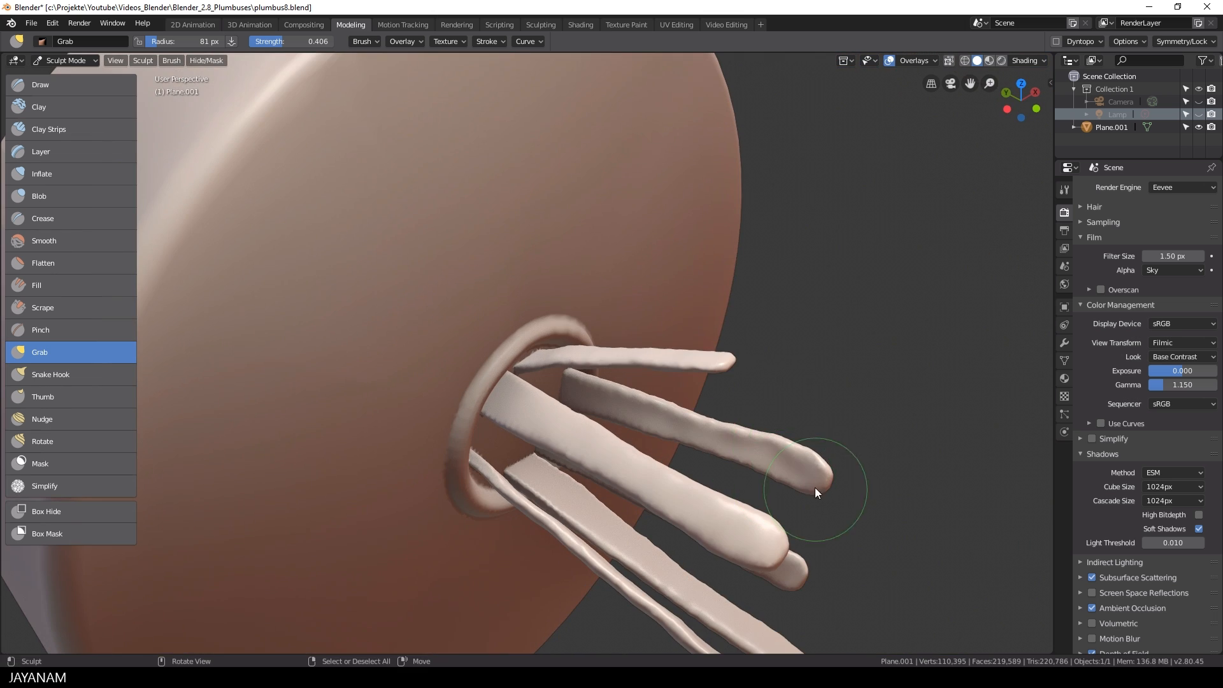
middle_click_drag(703, 455, 449, 579)
middle_click_drag(456, 571, 415, 566)
scroll(415, 566, "down", 5)
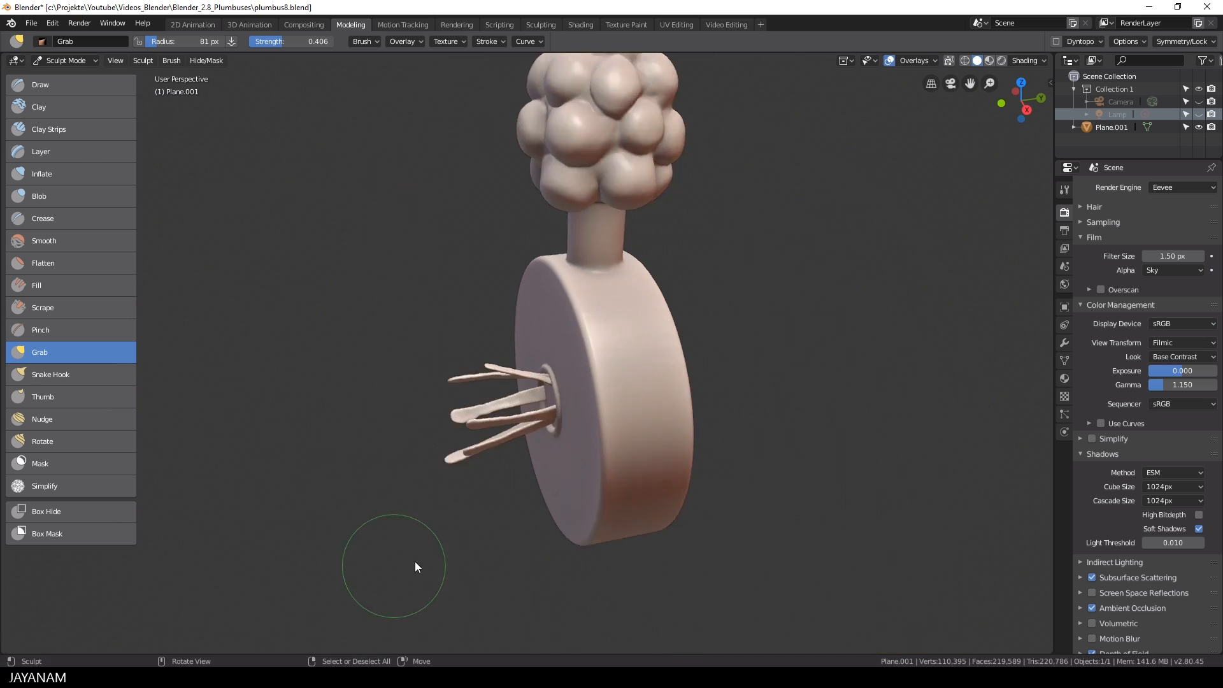
scroll(414, 566, "up", 4)
middle_click_drag(522, 515, 557, 489)
mouse_move(687, 553)
middle_mouse_down()
mouse_move(659, 594)
mouse_move(572, 458)
middle_mouse_up()
scroll(628, 576, "down", 6)
- Switch the model to Vertex Paint mode and examine the reshaped red strips with their colors
key("ctrl+Tab")
left_click(559, 227)
scroll(752, 354, "up", 5)
scroll(523, 434, "down", 5)
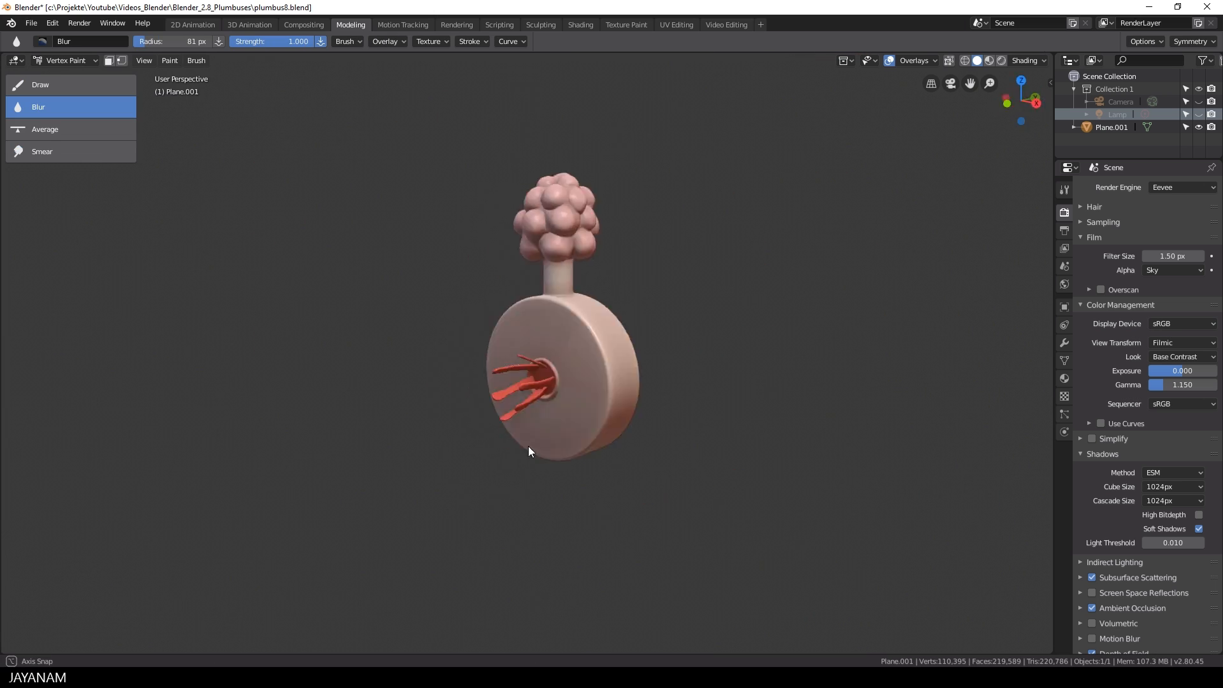
scroll(529, 446, "up", 3)
- Return to Sculpt Mode and thicken the strips around the hole with the Inflate brush
key("ctrl+Tab")
left_click(507, 495)
middle_click_drag(522, 414, 561, 465)
scroll(560, 465, "up", 5)
key("i")
middle_click_drag(512, 425, 488, 469)
scroll(677, 306, "up", 3)
middle_click_drag(676, 306, 446, 326)
scroll(247, 284, "down", 7)
scroll(587, 352, "up", 3)
scroll(575, 337, "down", 5)
middle_click_drag(586, 353, 482, 136)
middle_click_drag(581, 248, 503, 261)
- Switch back to Vertex Paint mode and view the whole colored plumbus from the front
key("ctrl+Tab")
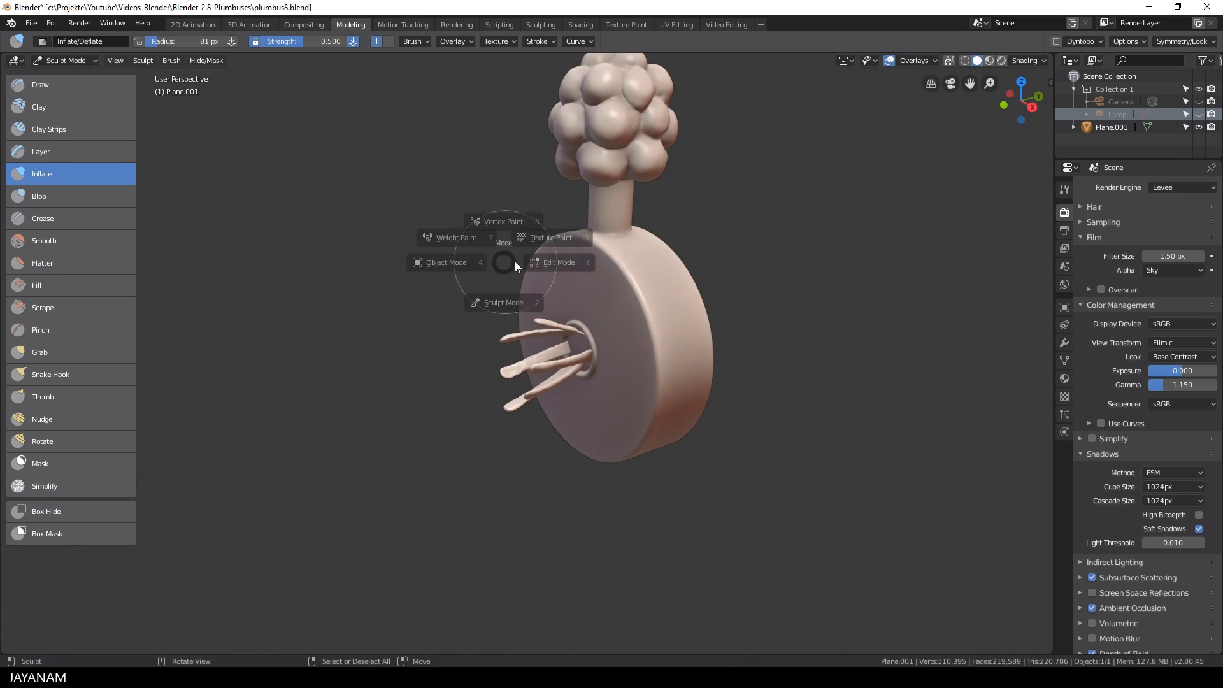
left_click(505, 222)
mouse_move(720, 255)
middle_mouse_down()
mouse_move(824, 337)
mouse_move(720, 381)
middle_mouse_up()
scroll(720, 381, "down", 3)
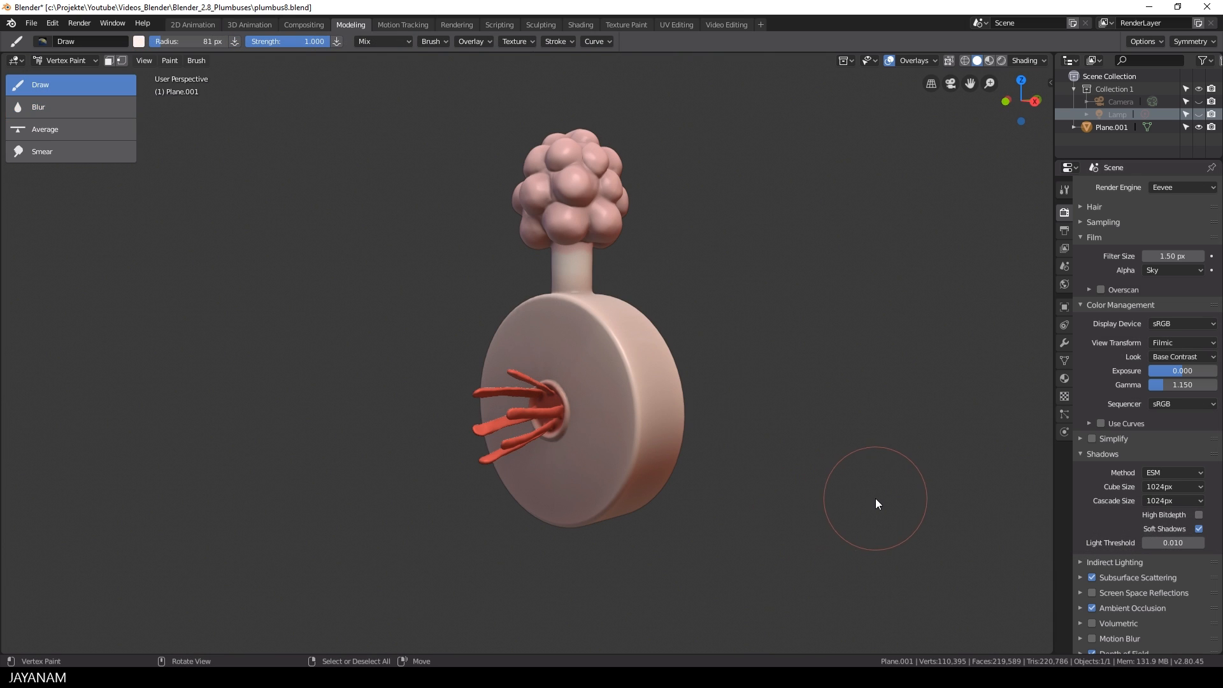
middle_click_drag(875, 498, 815, 529)
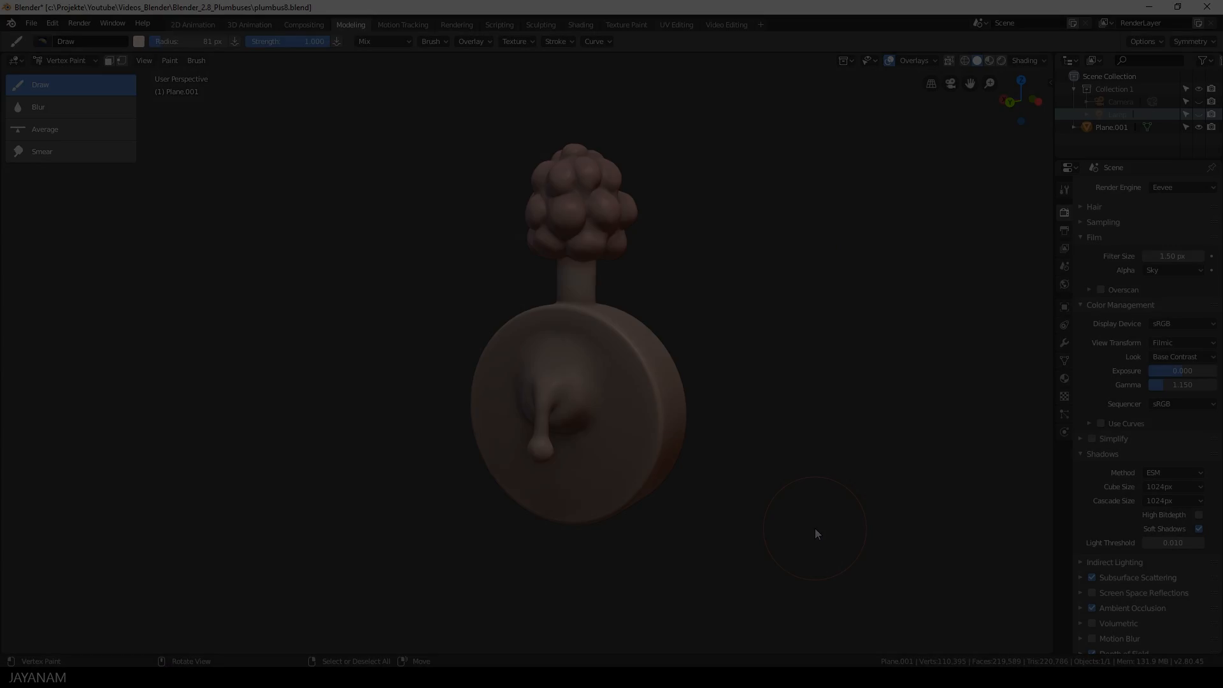